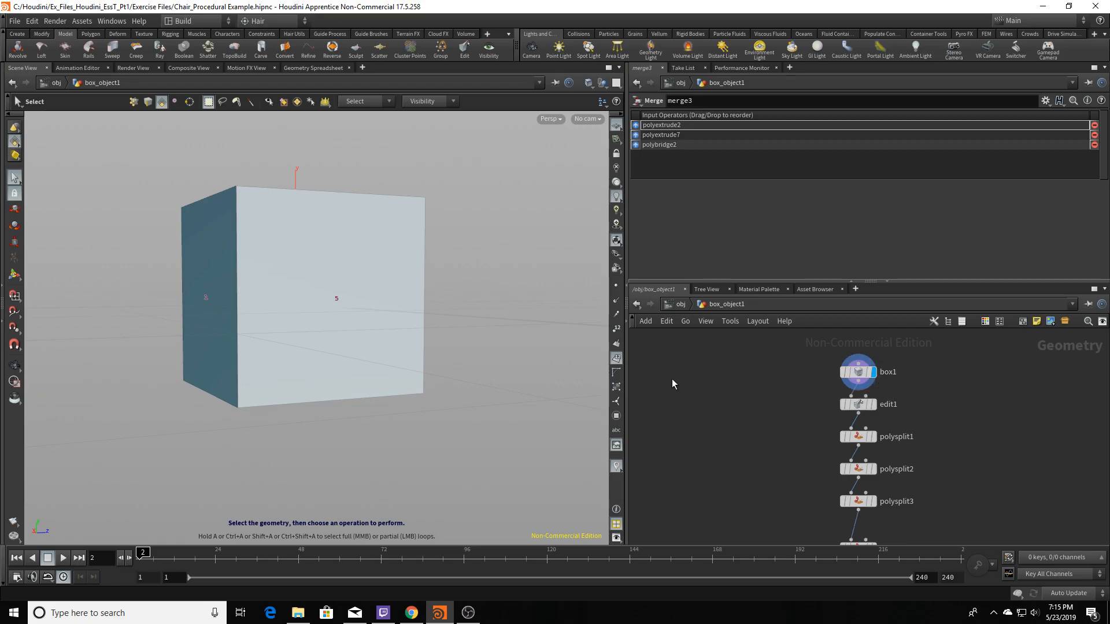
Select the box1 node to show its parameters, then display the edit1 node's flattened geometry in the viewport.
middle_click_drag(802, 378, 766, 420)
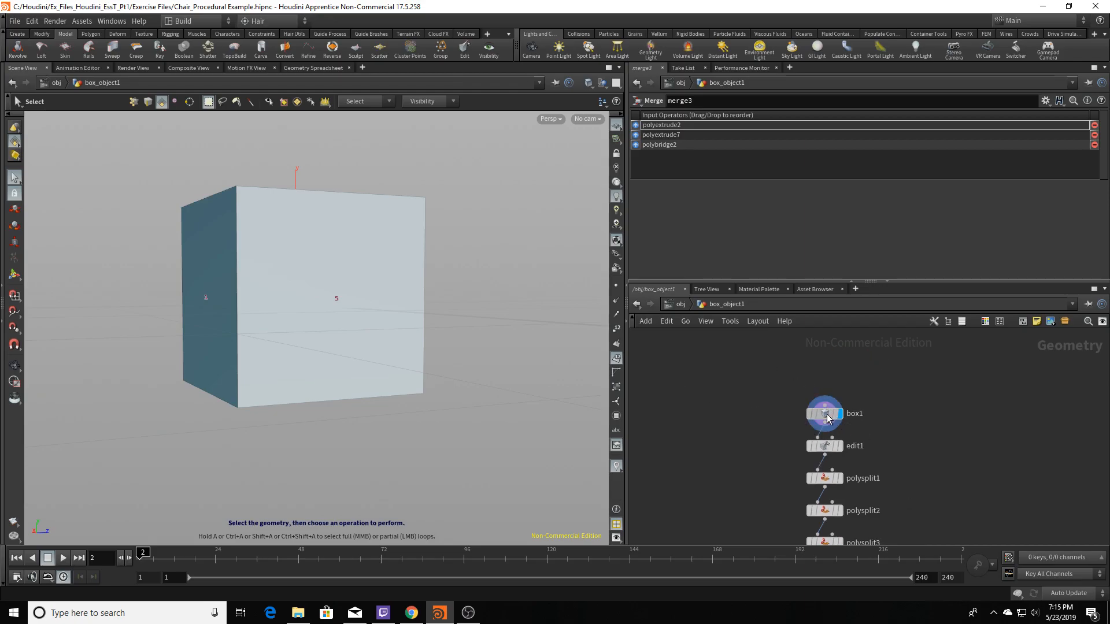
left_click(827, 413)
scroll(768, 416, "up", 3)
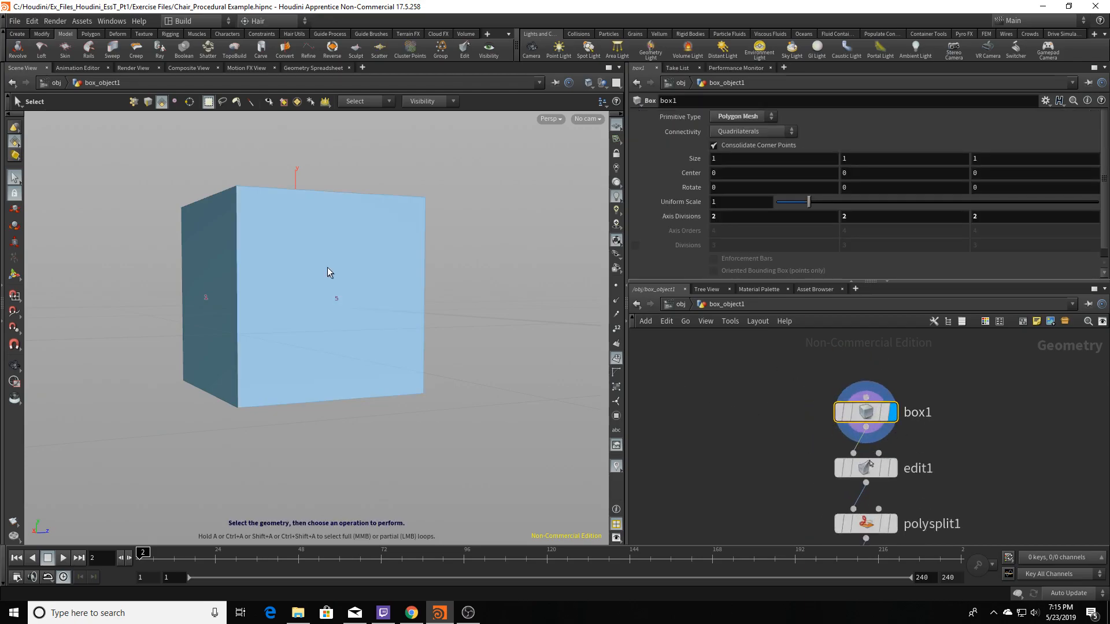
key("Escape")
left_click_drag(282, 268, 327, 283)
left_click(893, 478)
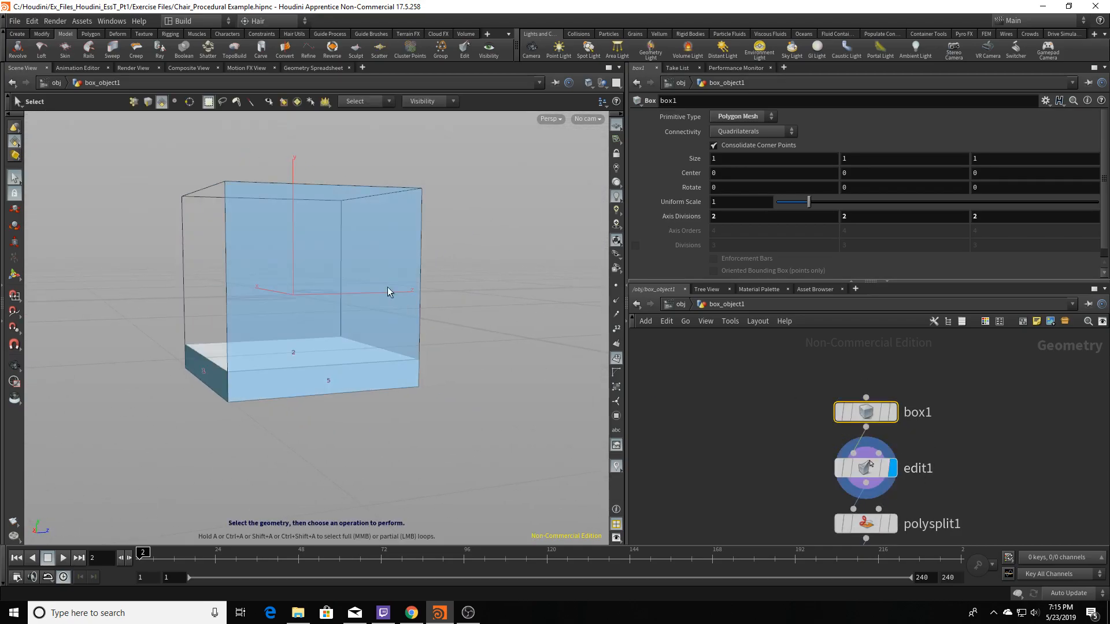
scroll(818, 462, "down", 3)
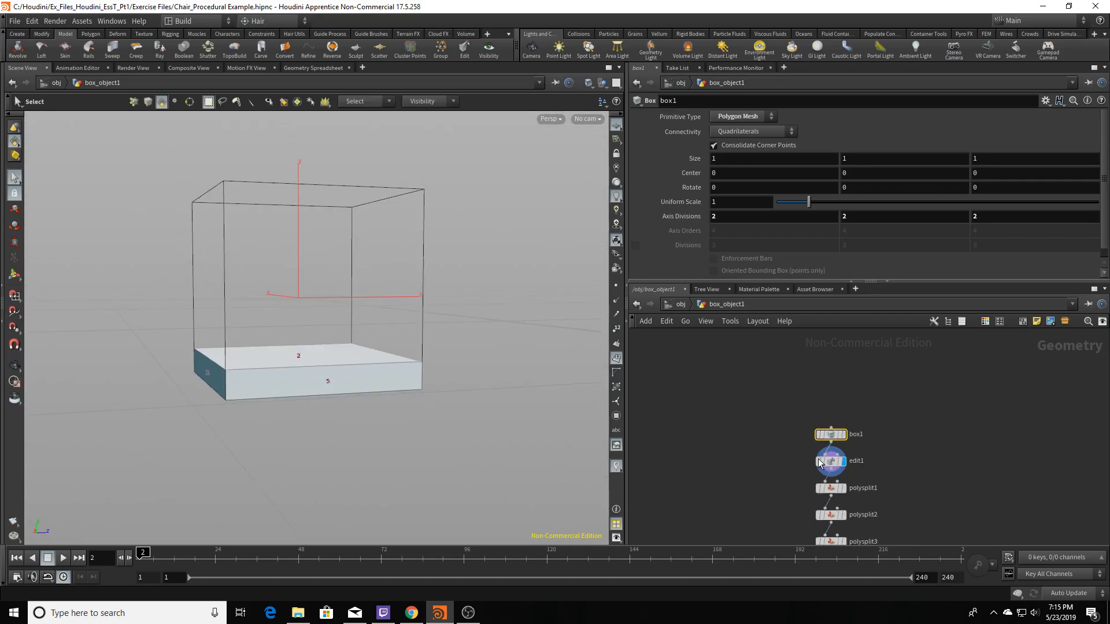
Display the polysplit2 stage and then the polysplit4 stage to examine how the seat slab is divided.
left_click(842, 514)
scroll(803, 485, "down", 1)
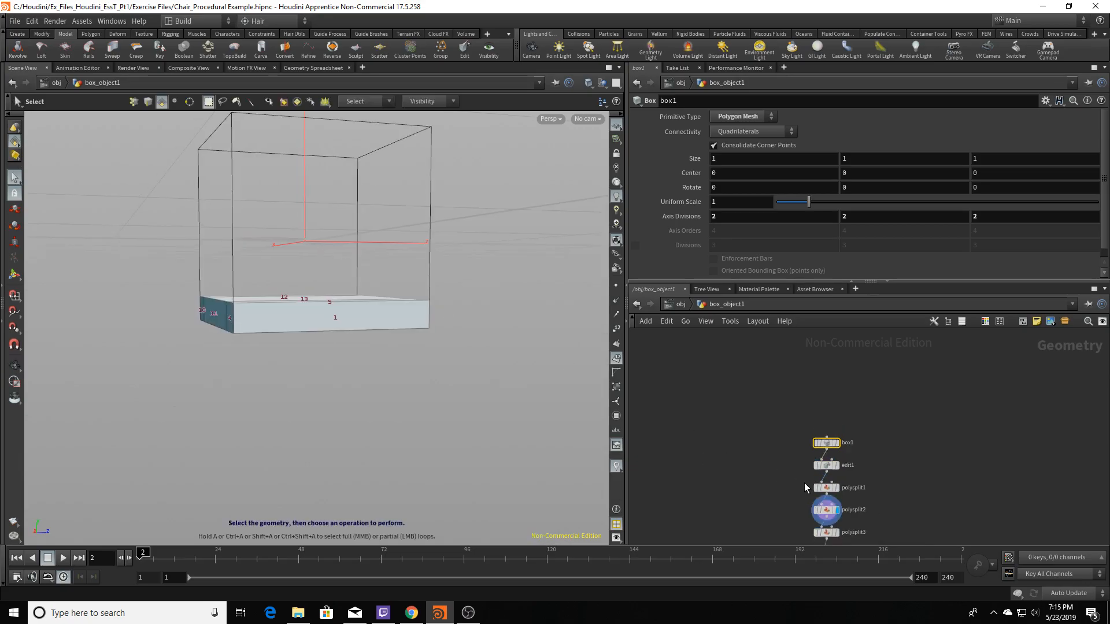
middle_click_drag(882, 502, 867, 419)
scroll(821, 435, "up", 3)
mouse_move(821, 435)
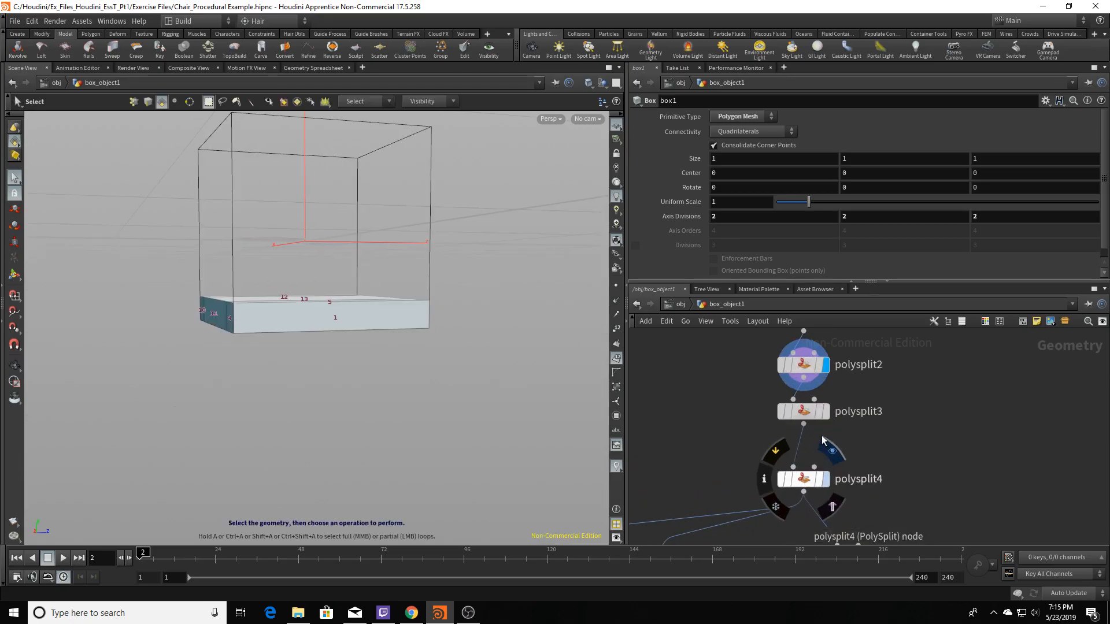
left_click(827, 479)
left_click_drag(376, 293, 560, 308)
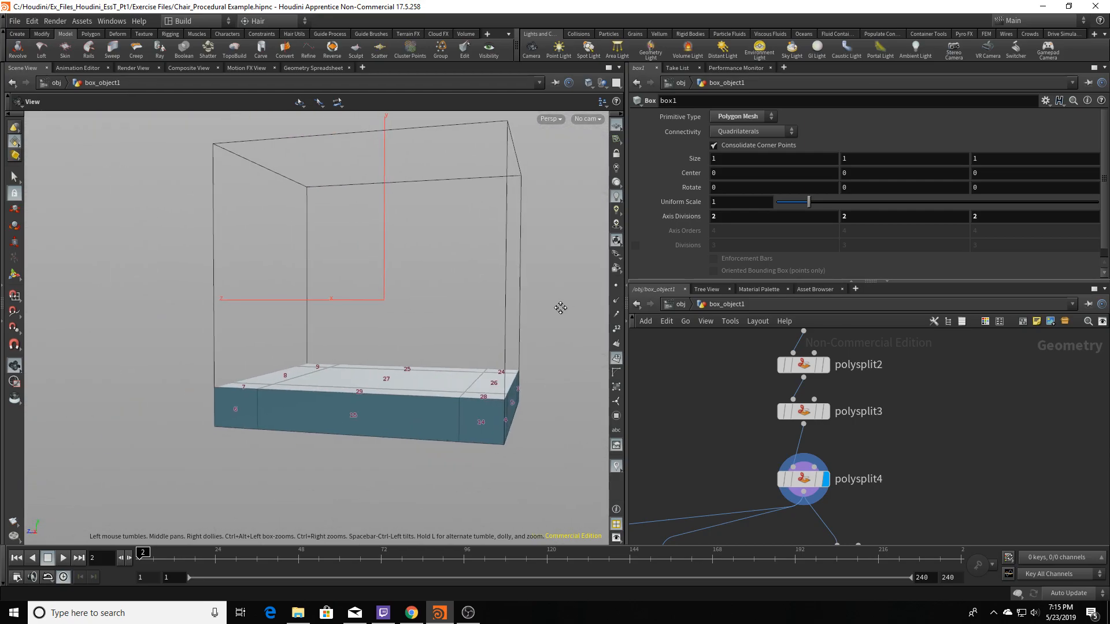
Display the polyextrude2 node and examine the straight chair legs from below.
middle_click_drag(560, 307, 511, 305)
scroll(740, 400, "down", 3)
left_click(677, 421)
middle_click_drag(674, 420, 768, 344)
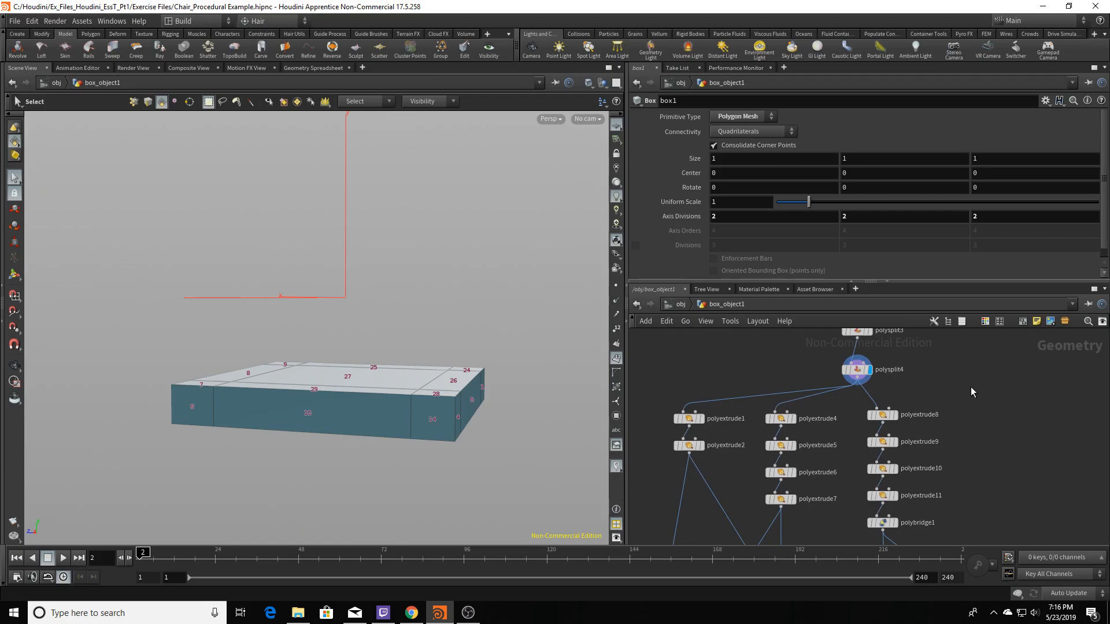
middle_click_drag(695, 409, 706, 399)
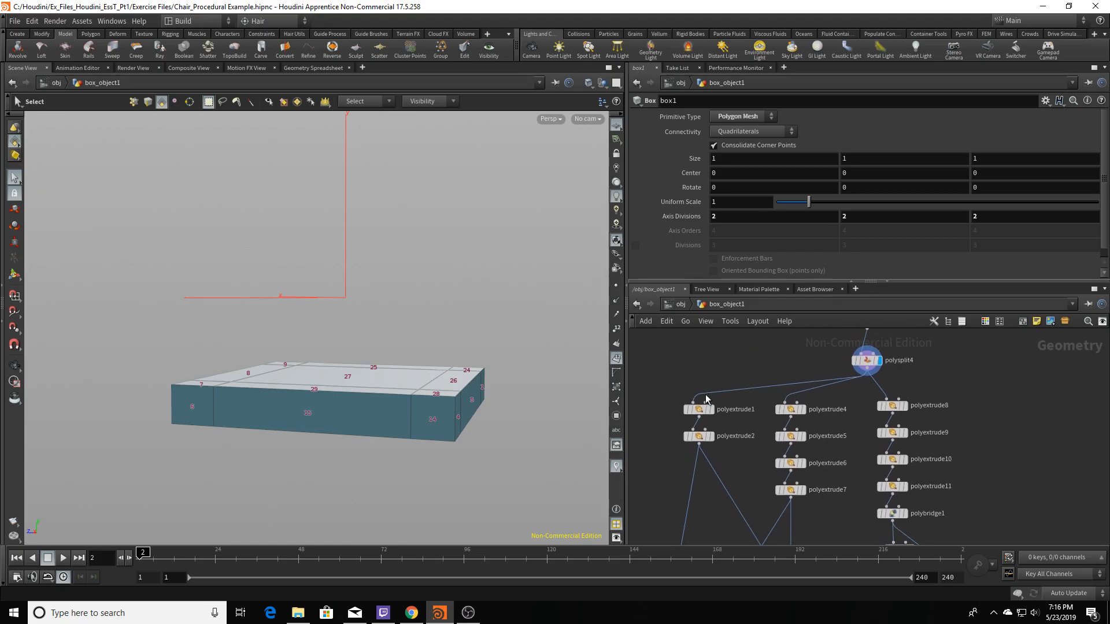
left_click(711, 436)
key("Escape")
left_click_drag(380, 332, 323, 261)
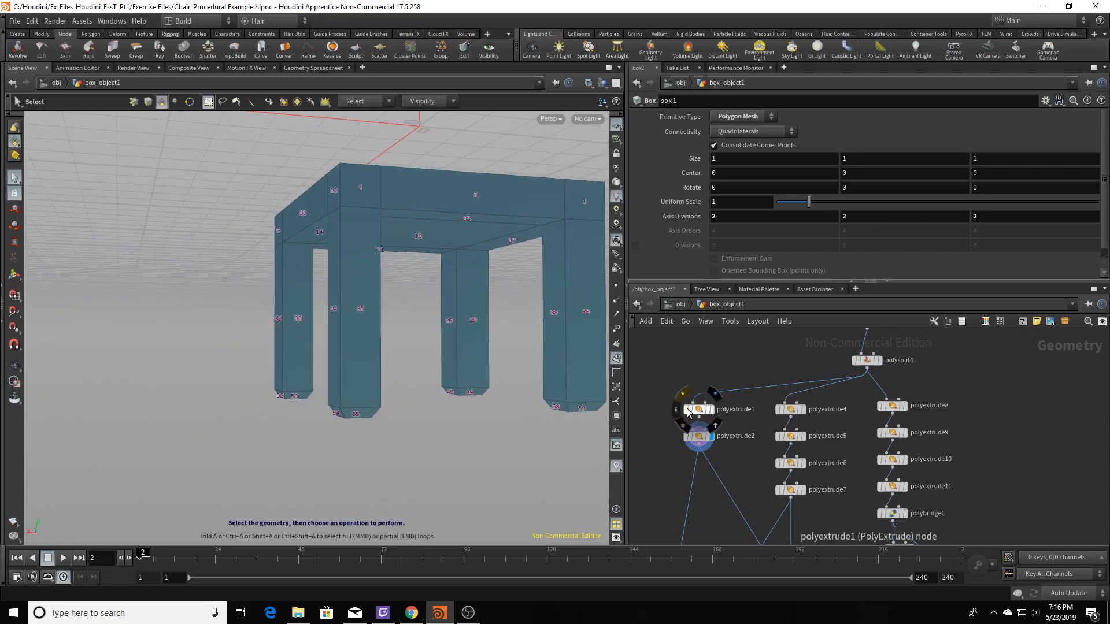
left_click_drag(490, 289, 456, 295)
key("s")
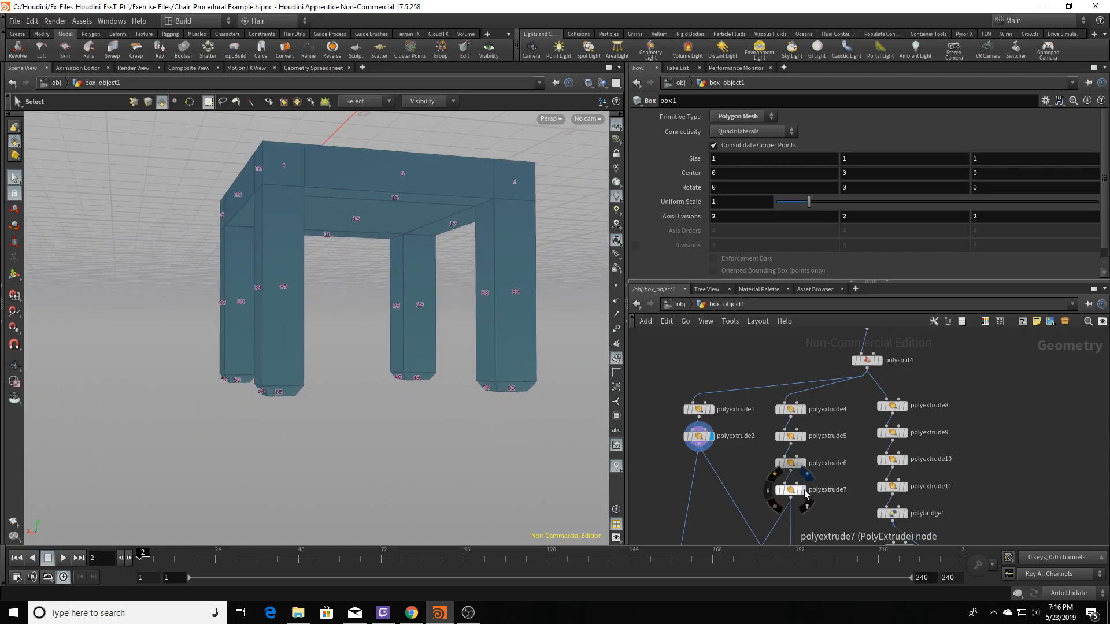
Display the polyextrude7 node and examine the tapered, turned leg variation.
left_click(804, 491)
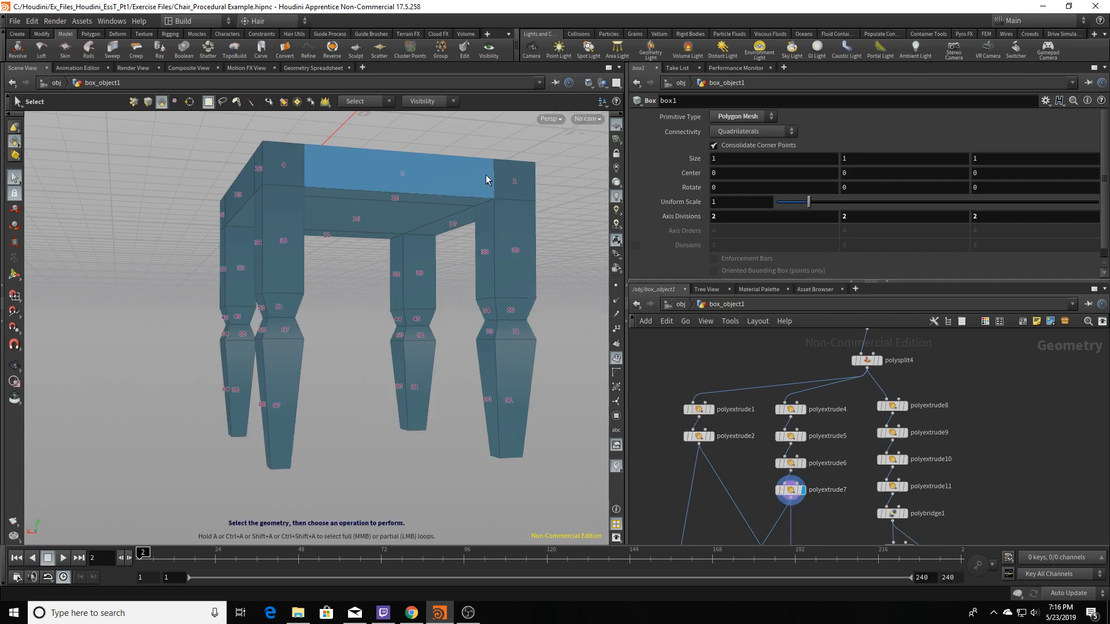
key("Escape")
left_click_drag(560, 307, 480, 307)
middle_click_drag(479, 308, 503, 431, "alt")
Display polyextrude11, polybridge1 and polybridge2 in turn to examine how the backrest posts and crossbars are built.
middle_click_drag(868, 437, 846, 419)
left_click(882, 468)
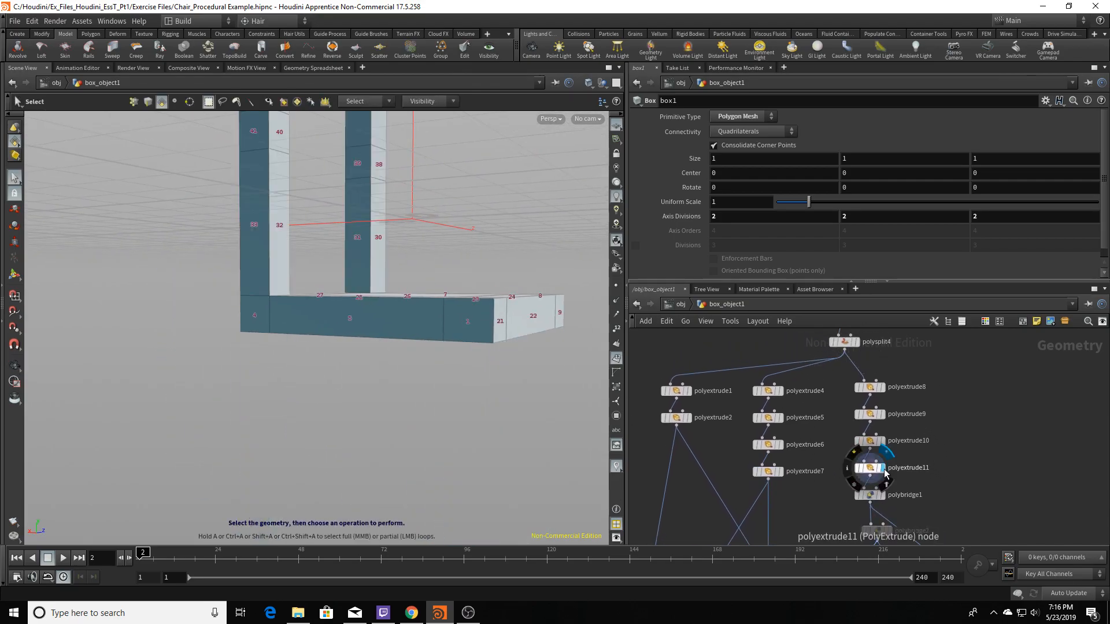
right_click_drag(431, 260, 364, 302, "alt")
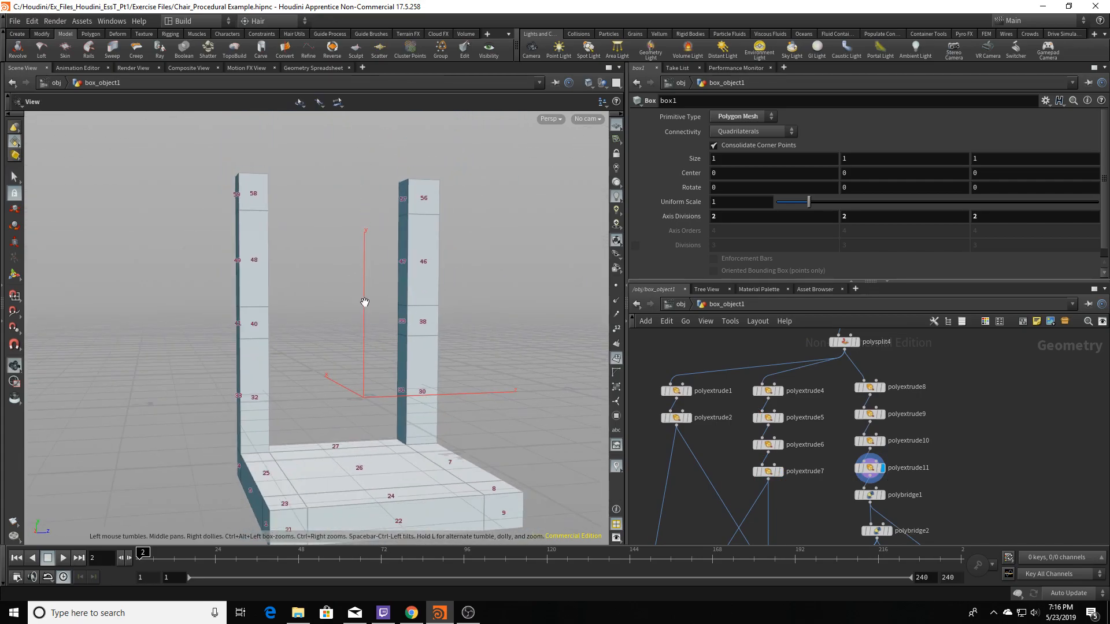
left_click(885, 497)
middle_click_drag(957, 494, 954, 459)
left_click(888, 503)
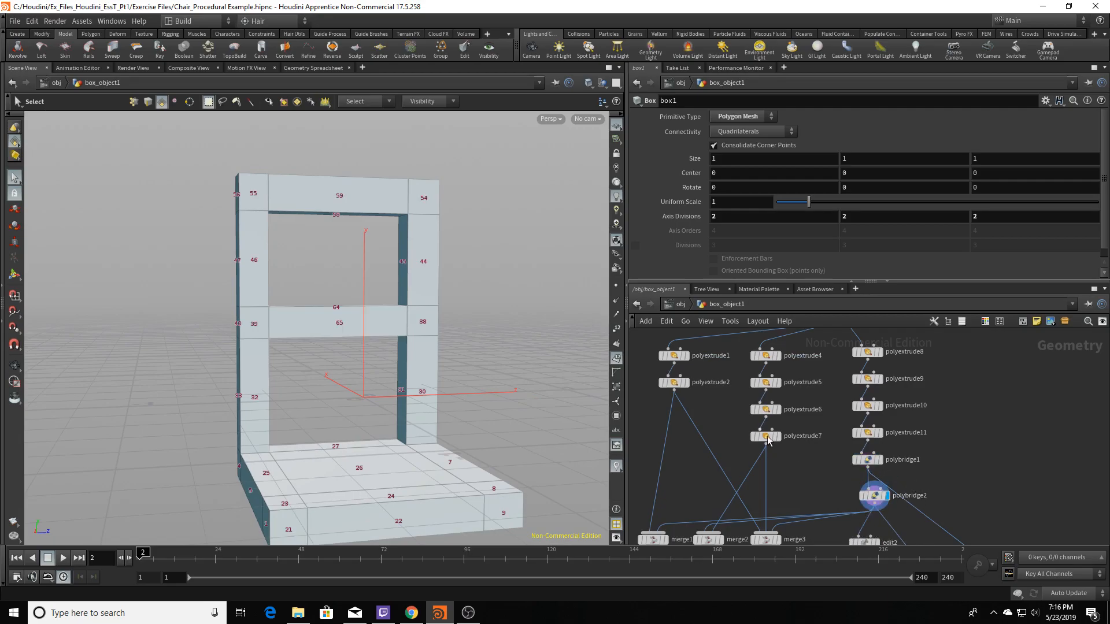
Compare the leg variations by displaying polyextrude2, polyextrude7 and polyextrude2 again, viewing the legs from the front and underneath.
middle_click_drag(937, 492, 732, 446)
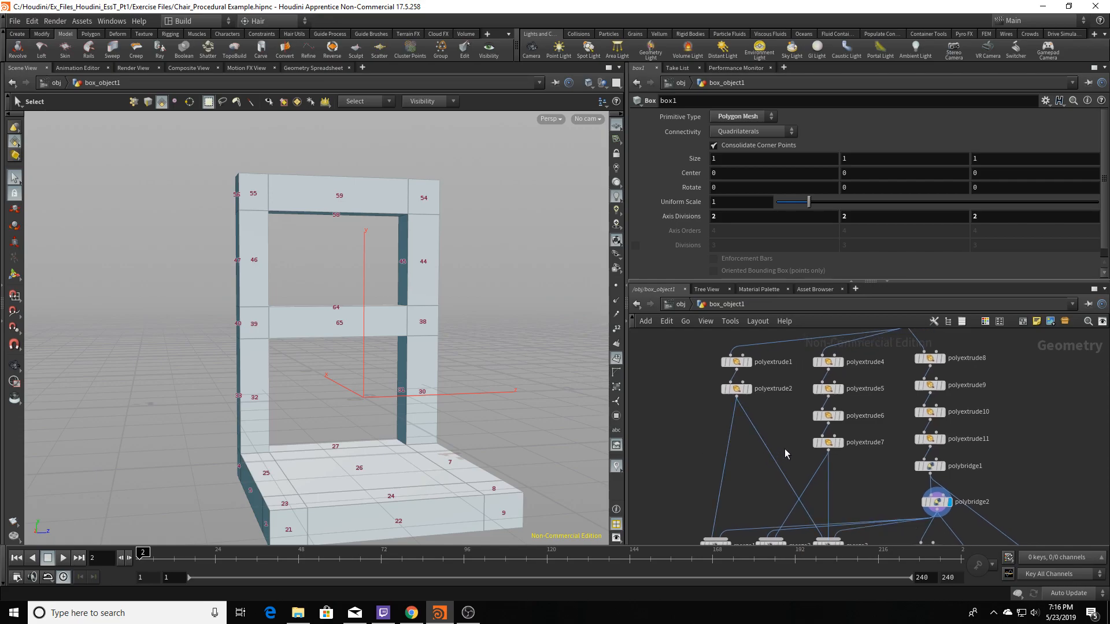
left_click(749, 389)
key("Escape")
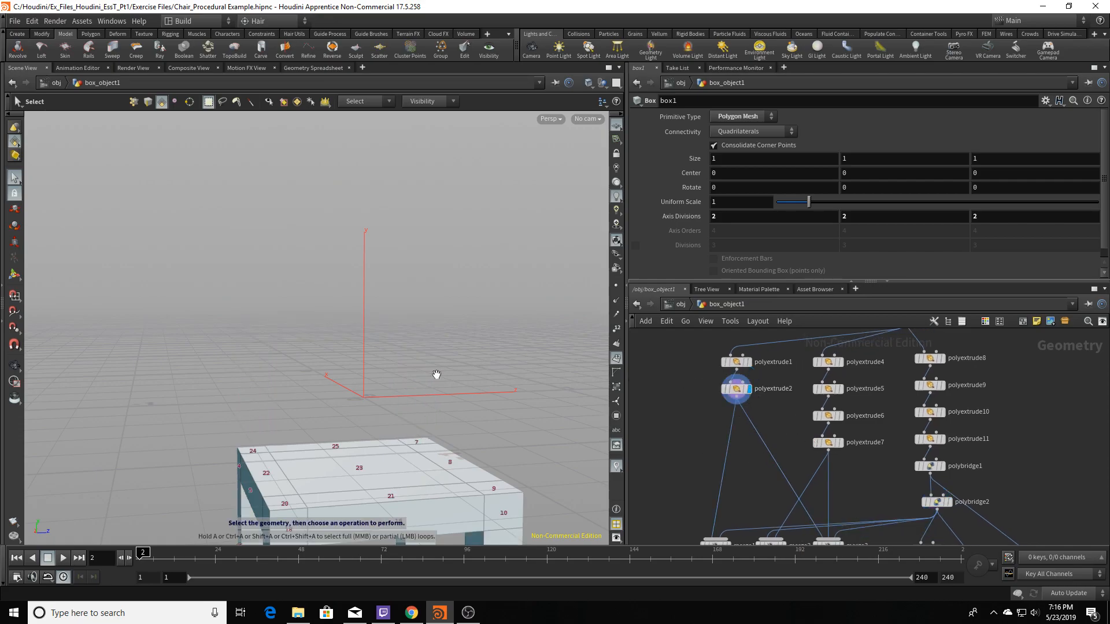
left_click_drag(449, 370, 487, 225)
middle_click_drag(873, 382, 819, 390)
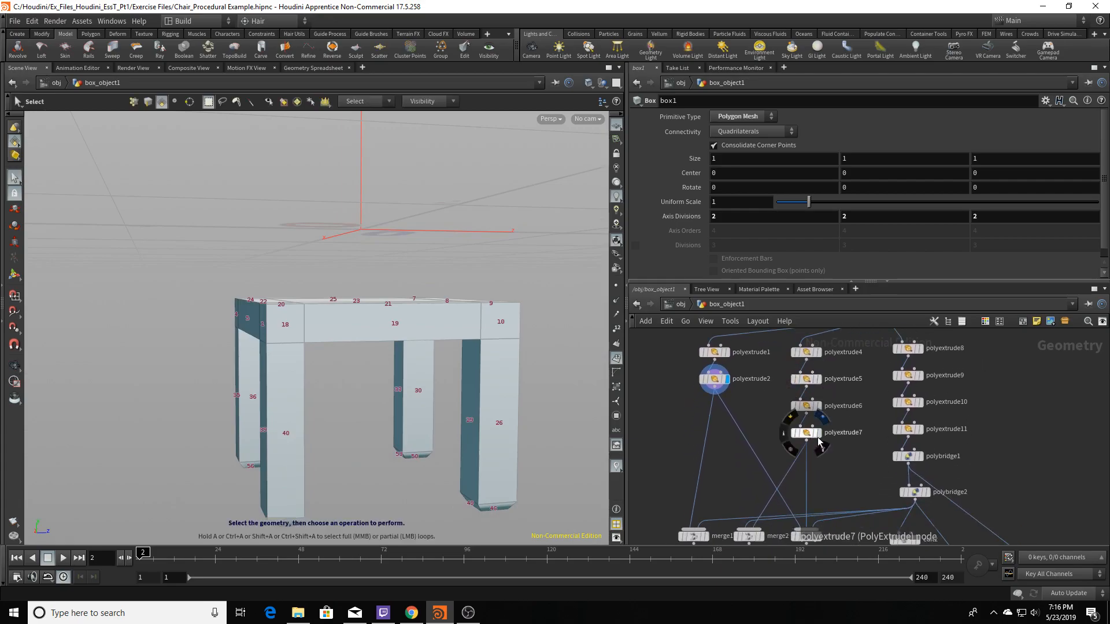
left_click(817, 434)
left_click(726, 379)
key("Escape")
left_click_drag(577, 374, 359, 267)
key("Escape")
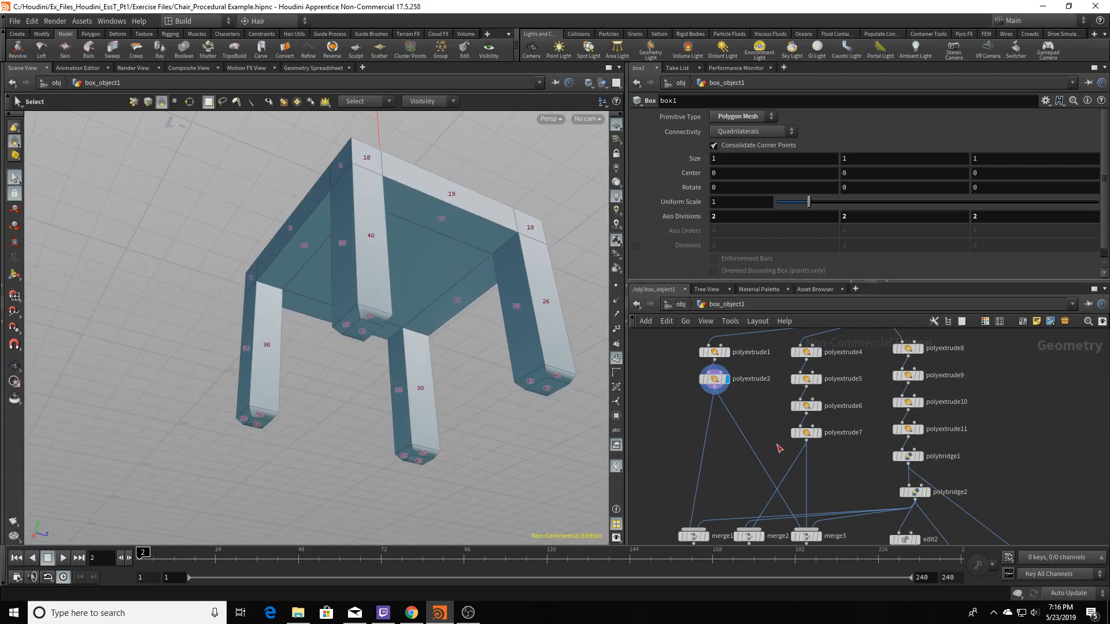
Display the polybridge2 backrest, then the polyextrude7 and polyextrude2 leg branches, to compare the chair's separate parts.
middle_click_drag(740, 456, 718, 433)
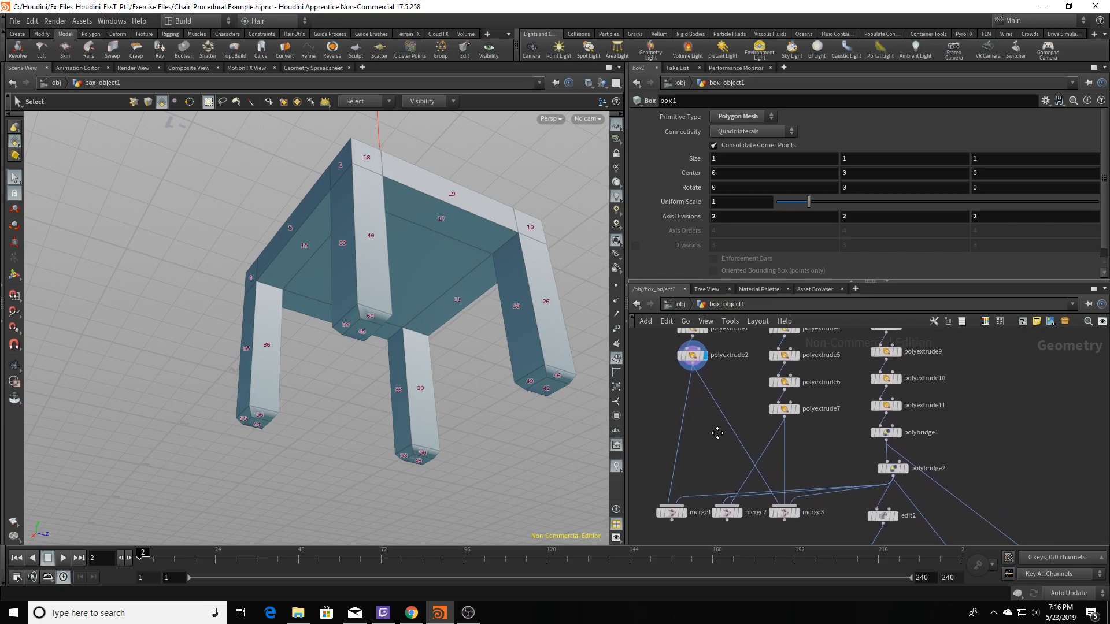
left_click(906, 471)
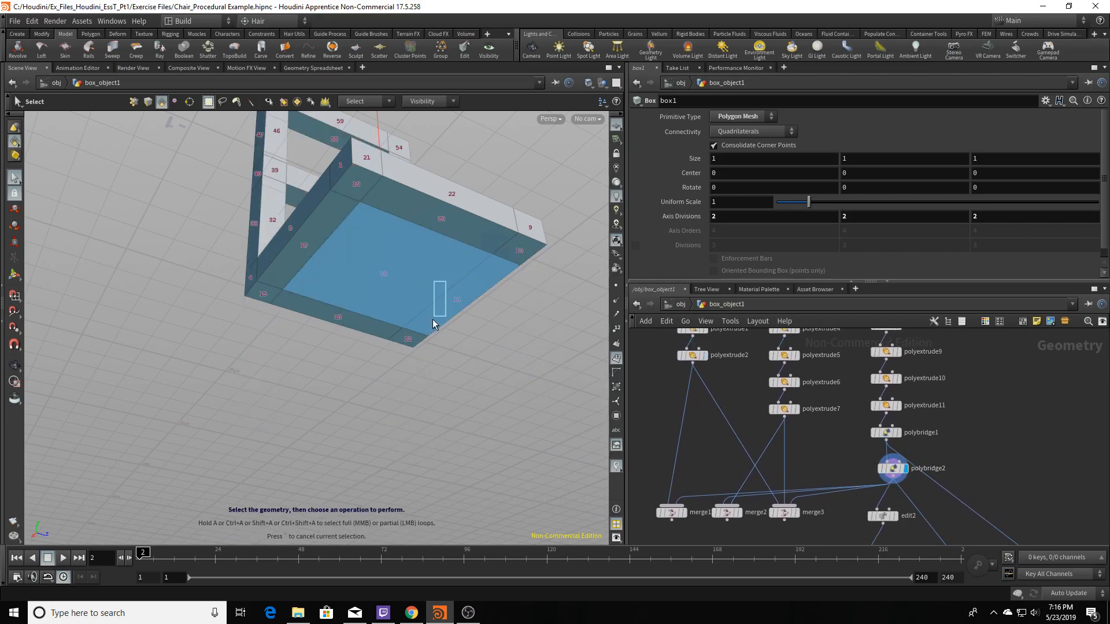
key("space")
left_click_drag(563, 205, 498, 371)
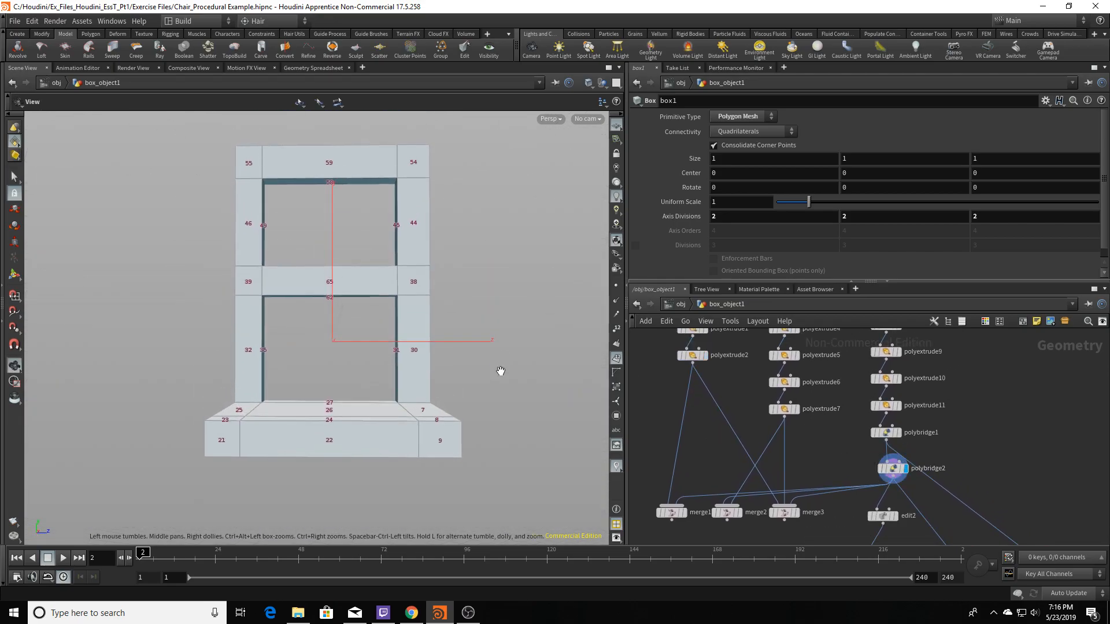
left_click(796, 409)
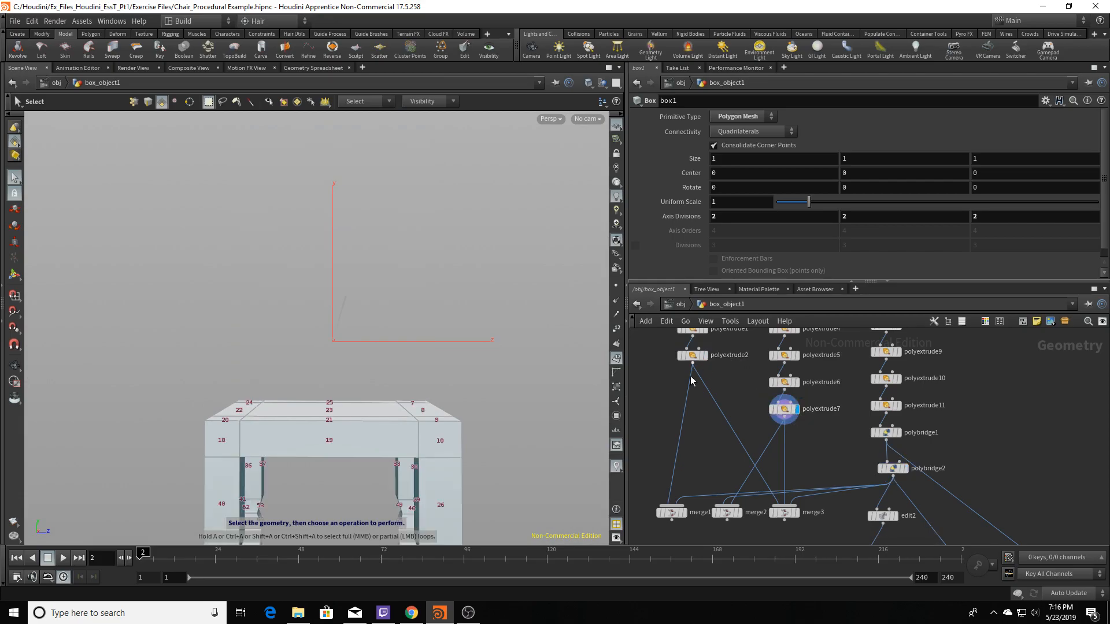
left_click(706, 357)
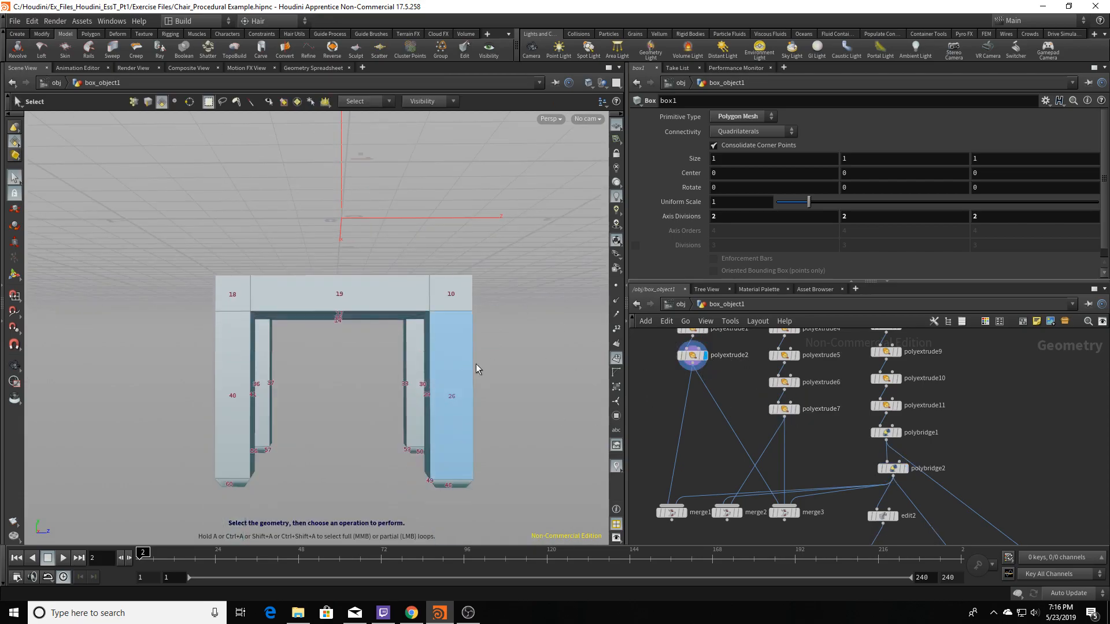
Display the merge1 node and inspect the chair combining the straight legs with the backrest.
left_click(685, 513)
key("Escape")
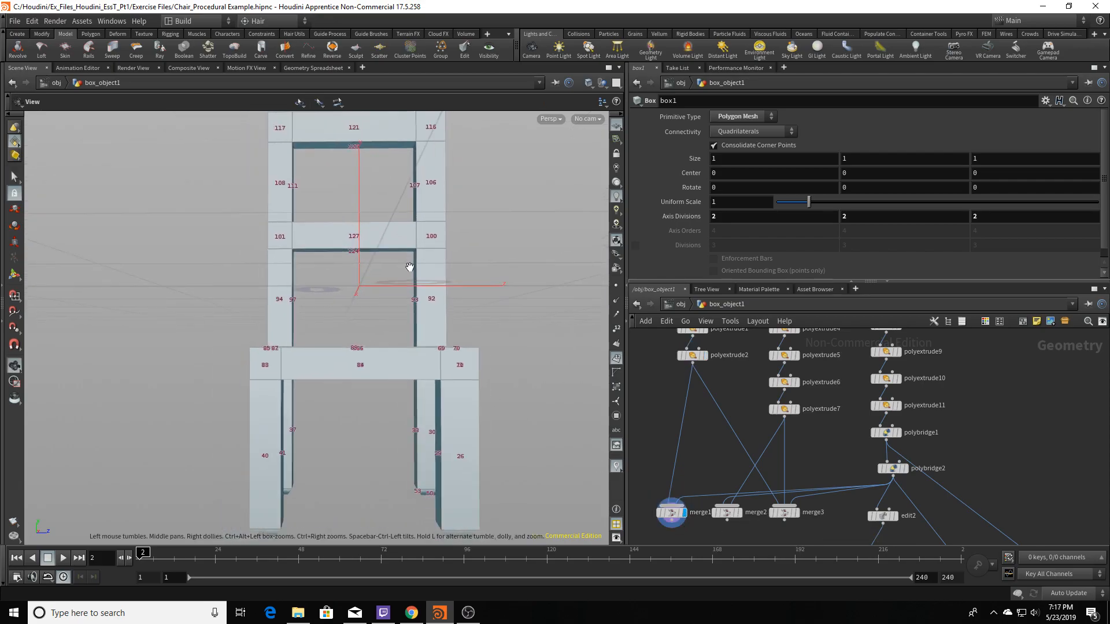
scroll(421, 259, "down", 2)
left_click_drag(370, 283, 441, 292)
key("s")
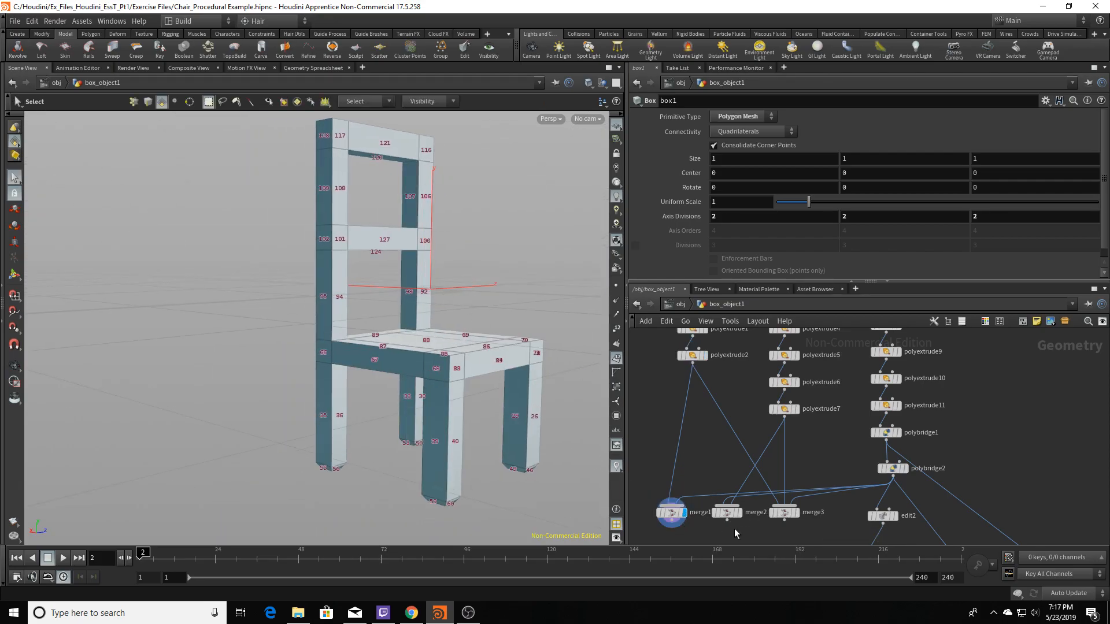
Display the merge2 node and inspect the chair combining the turned legs with the backrest.
left_click(739, 512)
key("Escape")
left_click_drag(509, 284, 478, 292)
key("s")
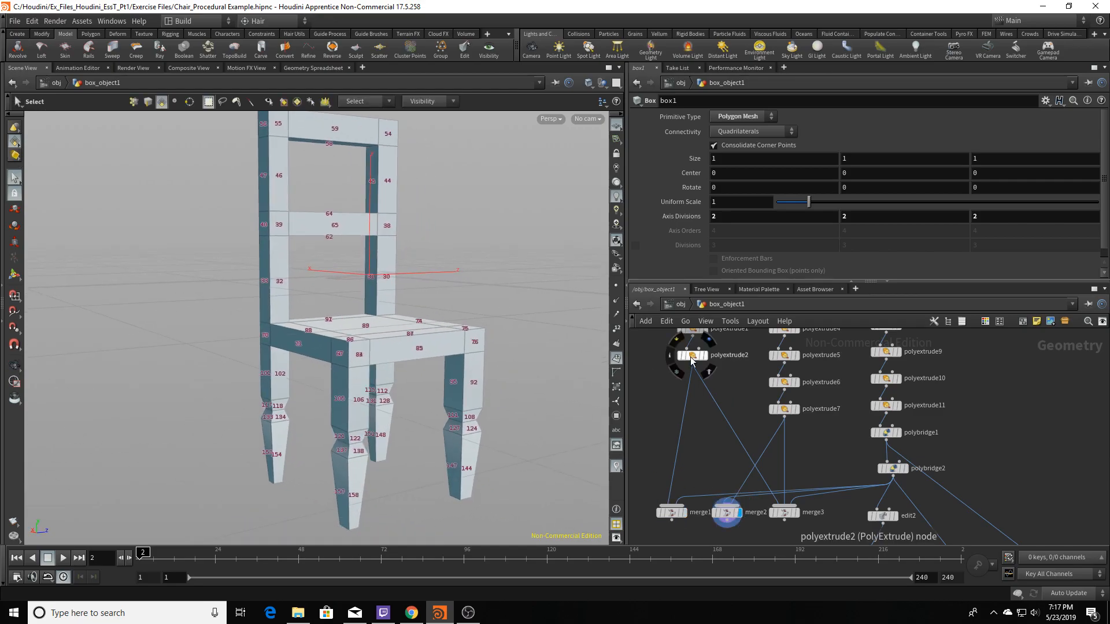
Display the merge3 node and inspect the chair that merges both leg branches with the backrest.
left_click(796, 512)
key("Escape")
left_click_drag(527, 420, 523, 364)
key("s")
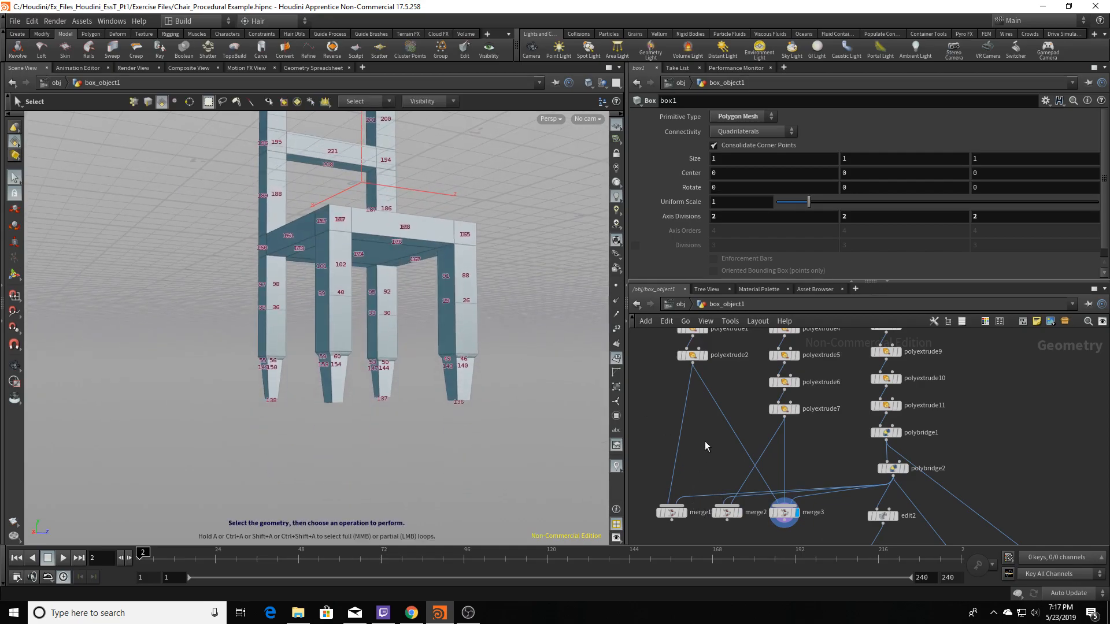
Display polyextrude2, then polyextrude5, and examine the shorter legs of the second branch from underneath.
left_click(706, 356)
left_click_drag(405, 301, 521, 295)
middle_click_drag(492, 301, 462, 384, "alt")
left_click(797, 356)
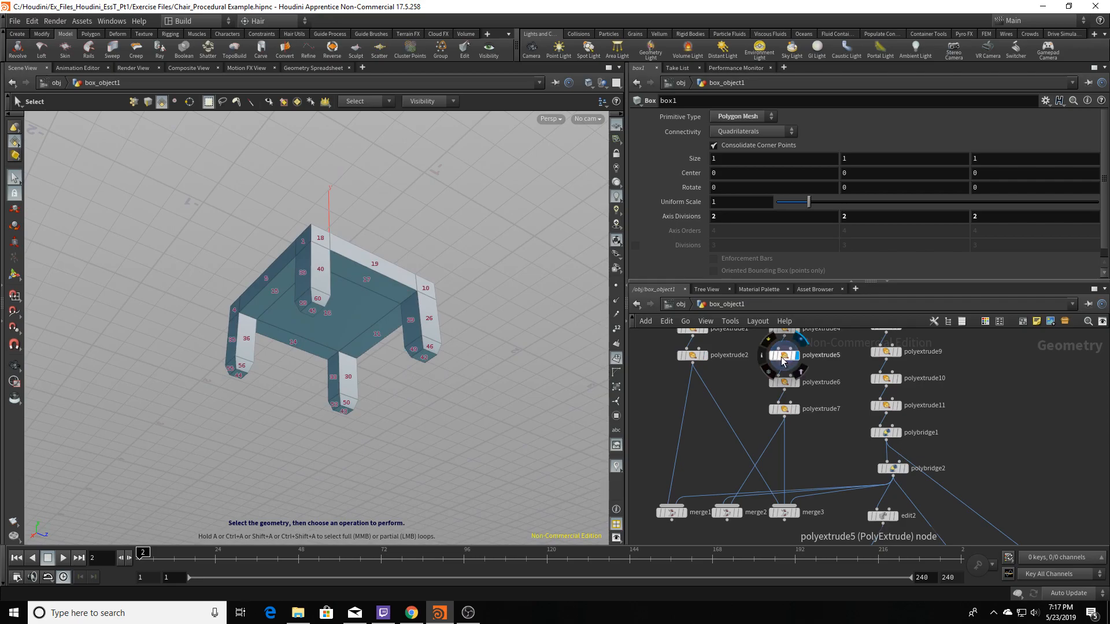
left_click_drag(380, 300, 366, 343)
left_click_drag(522, 318, 465, 345, "alt")
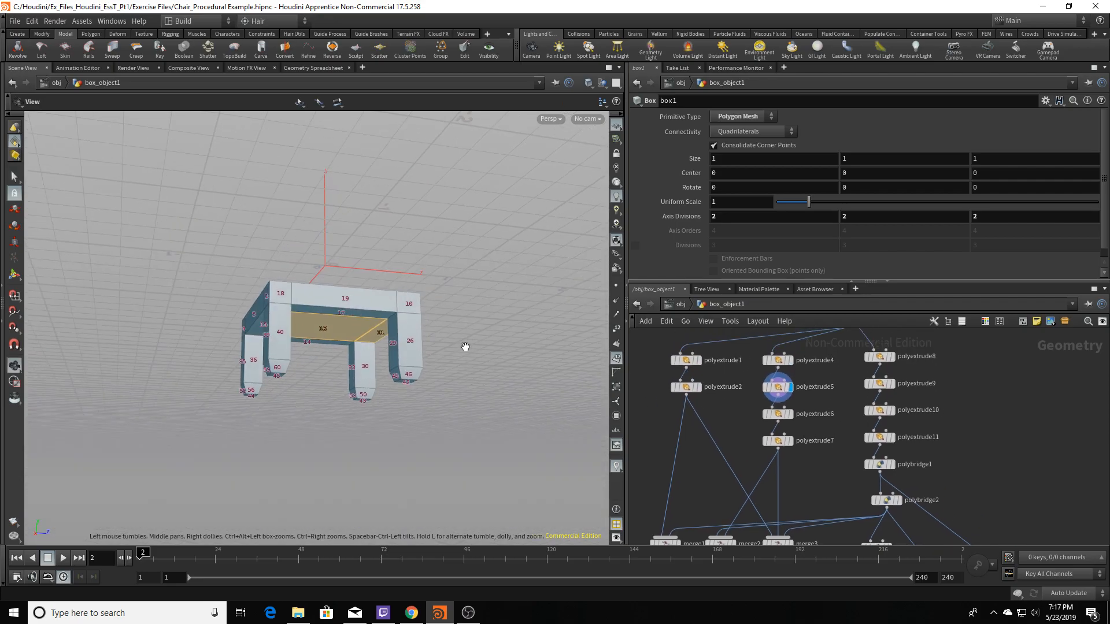
left_click(791, 444)
left_click(790, 388)
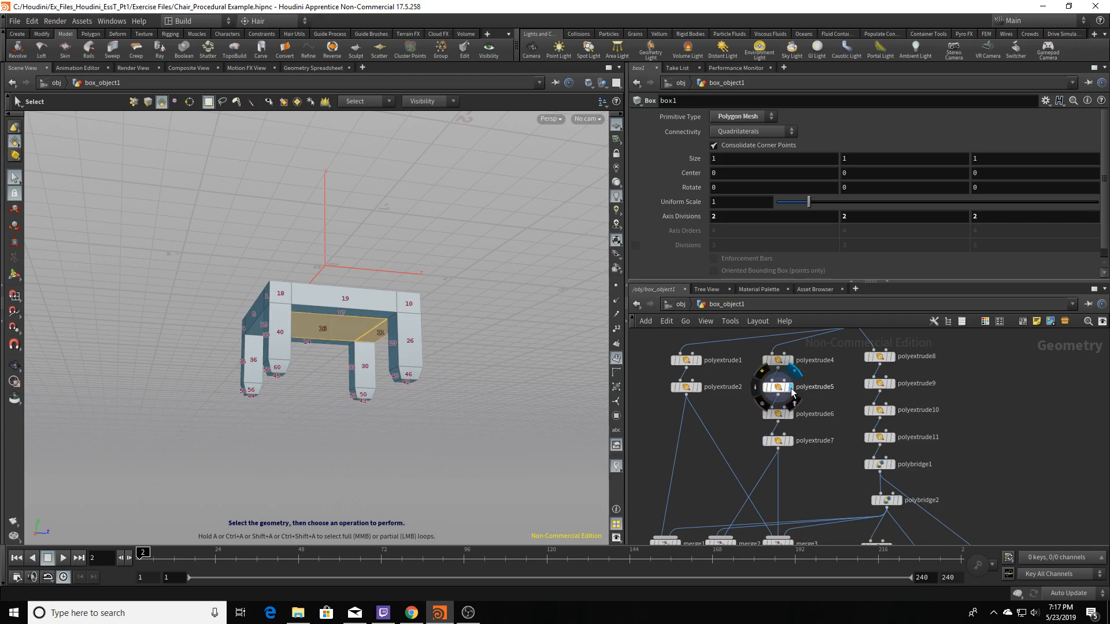
left_click_drag(443, 348, 427, 370)
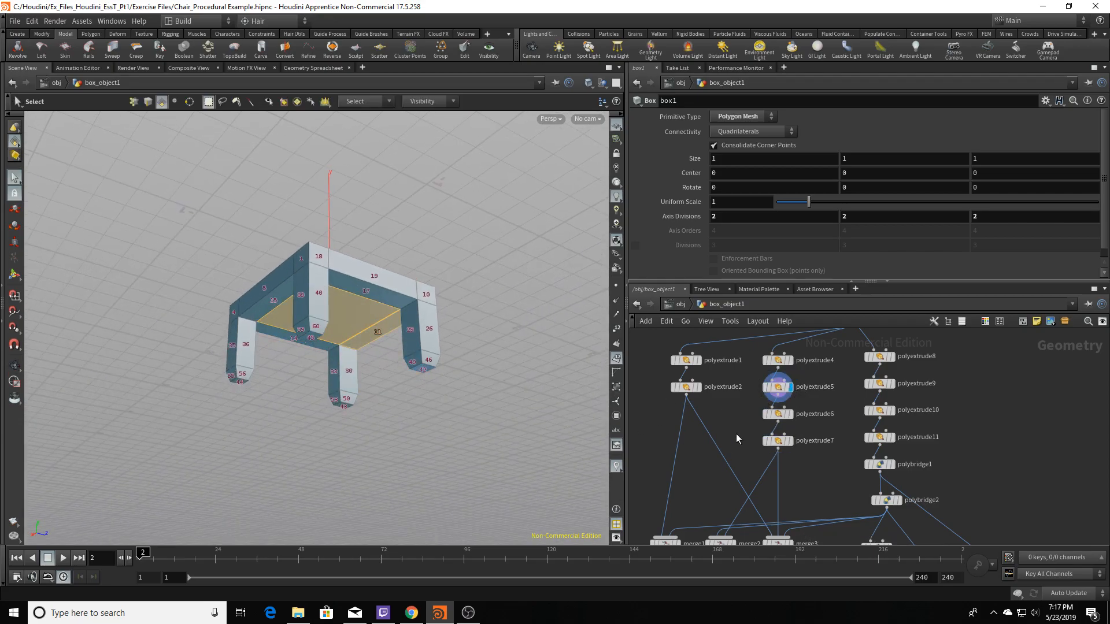
mouse_move(697, 462)
middle_mouse_down()
mouse_move(703, 393)
mouse_move(704, 458)
middle_mouse_up()
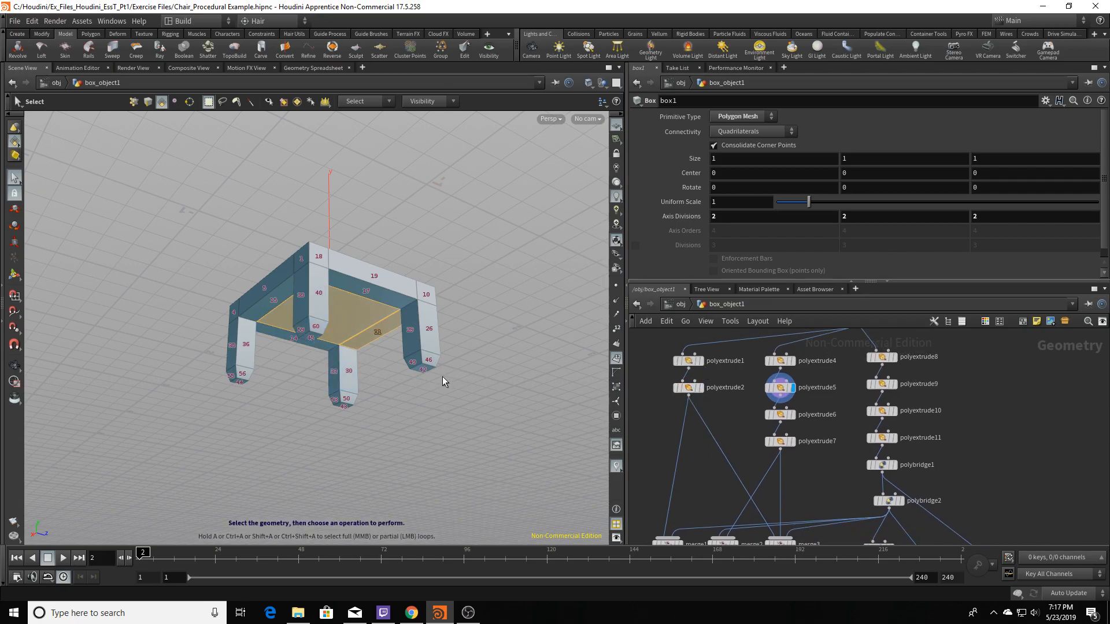
Switch the display from the polyextrude2 legs to the polyextrude5 legs to compare their lengths.
left_click(682, 386)
middle_click_drag(688, 435, 695, 403)
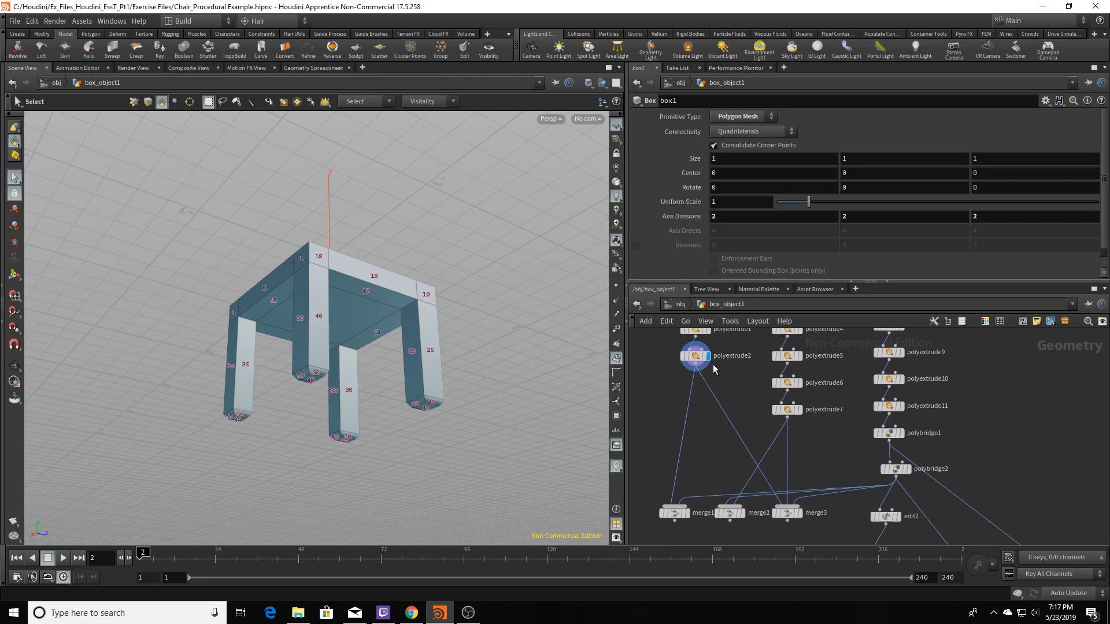
left_click(796, 360)
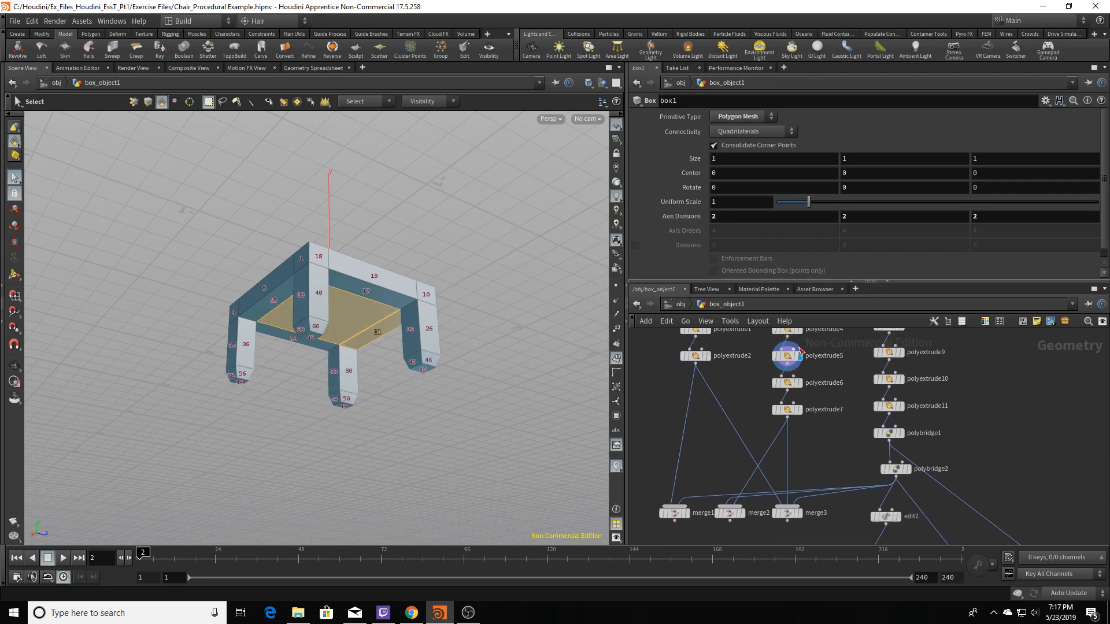
Display the polyextrude7 legs, then the merge3 chair, and examine the turned legs from underneath and the front.
left_click(799, 410)
middle_click_drag(472, 400, 451, 342, "alt")
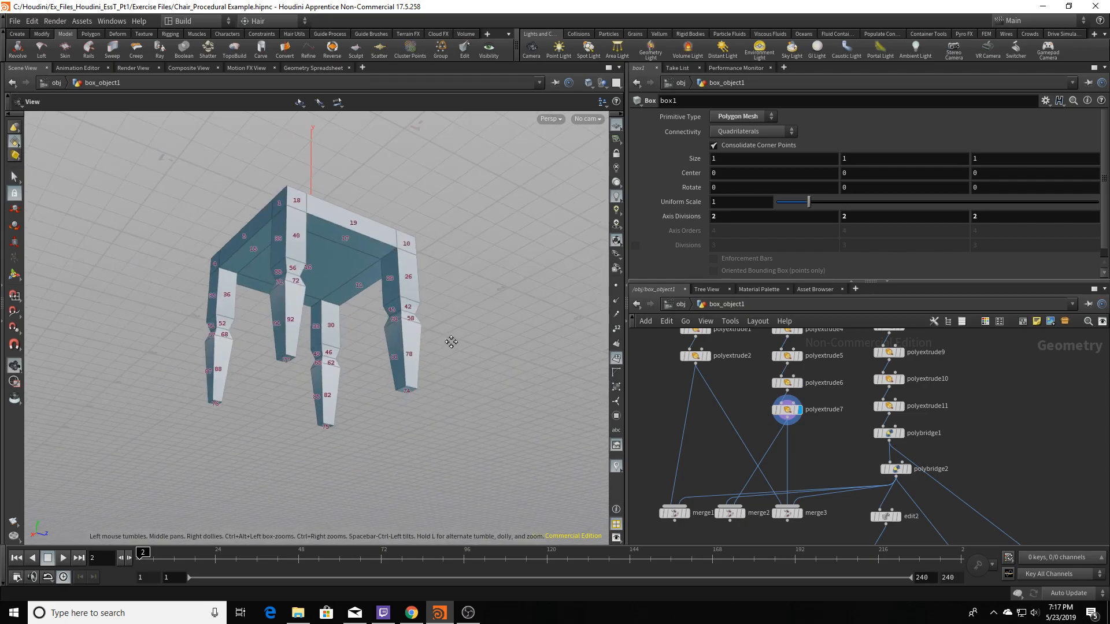
left_click(799, 514)
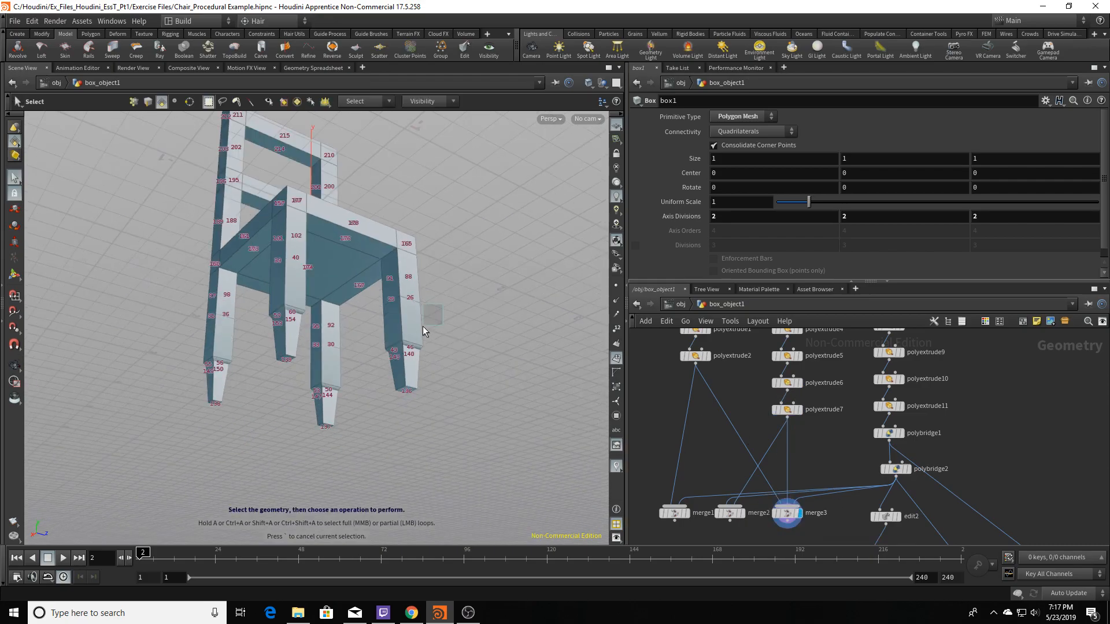
key("Escape")
left_click_drag(487, 277, 472, 394)
On the merge3 chair, select the end face at the backrest's top corner, then the upper faces along that side post.
middle_click_drag(827, 481, 753, 508)
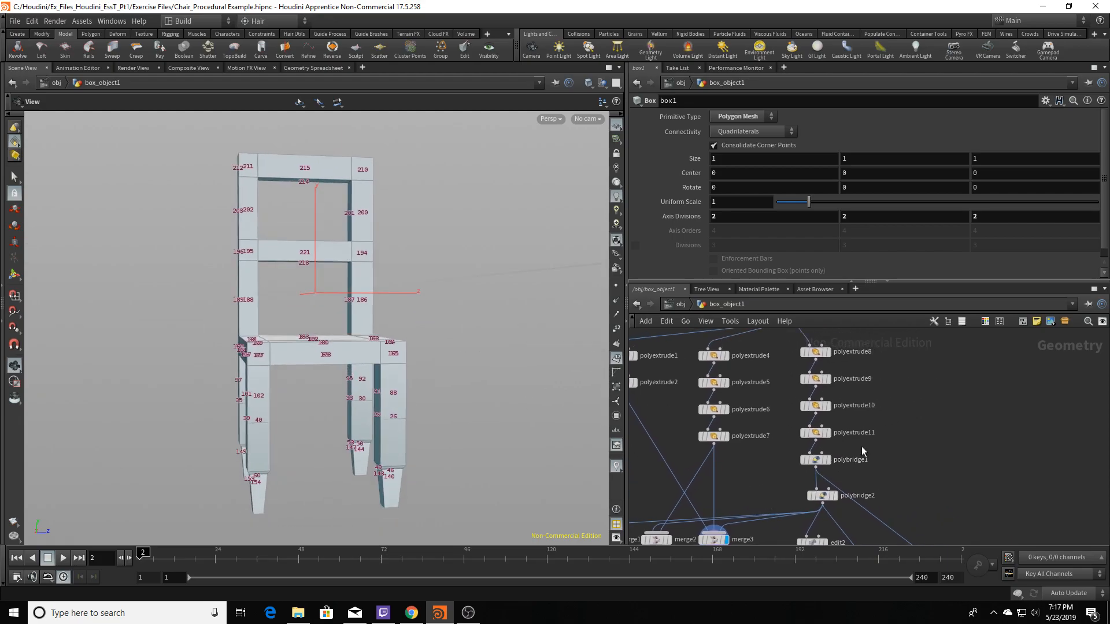
left_click_drag(290, 280, 363, 196)
key("s")
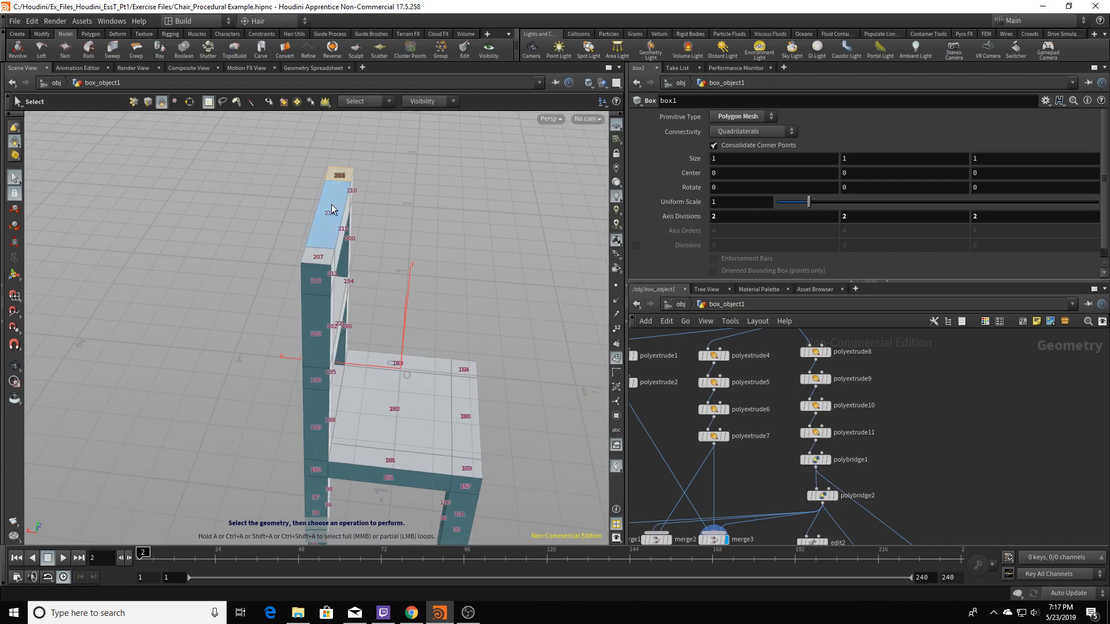
left_click(316, 281)
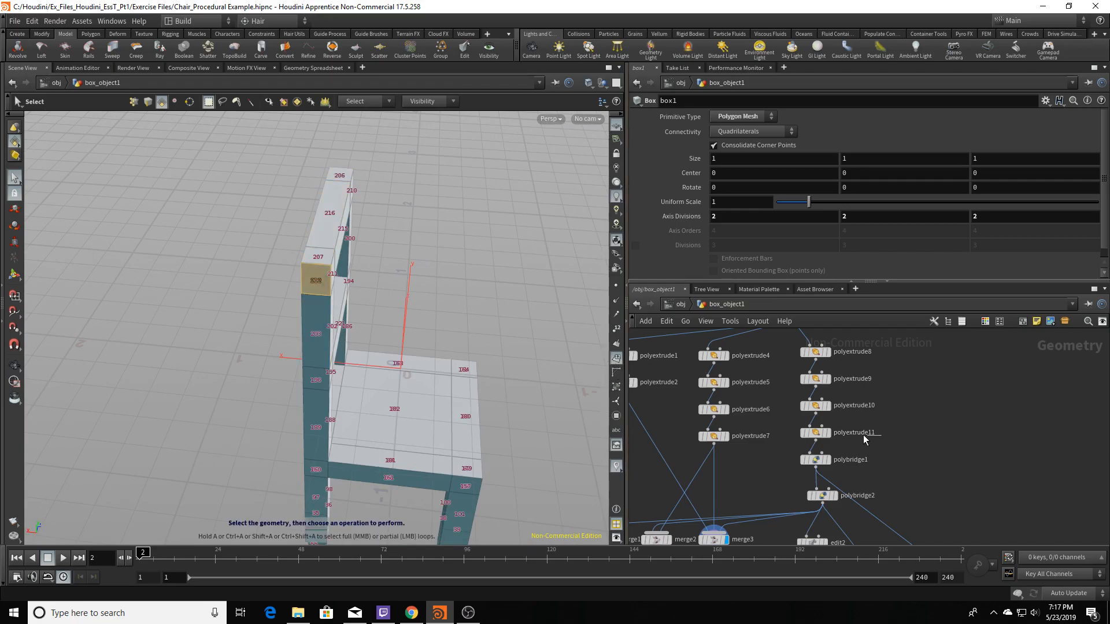
middle_click_drag(747, 475, 780, 314)
left_click_drag(409, 298, 321, 258)
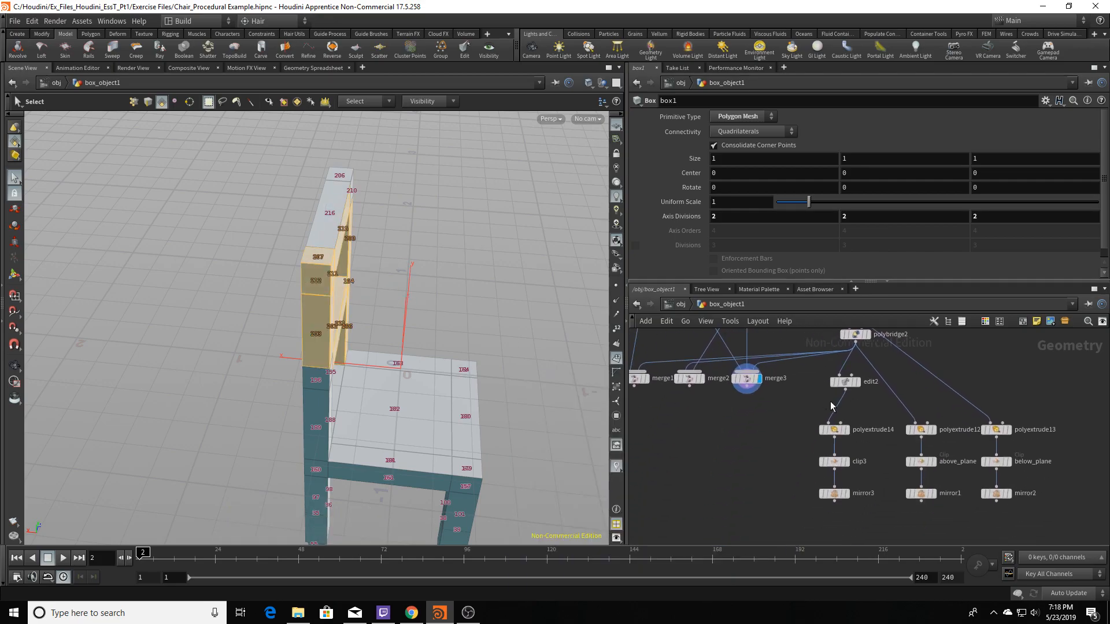
middle_click_drag(822, 366, 799, 463)
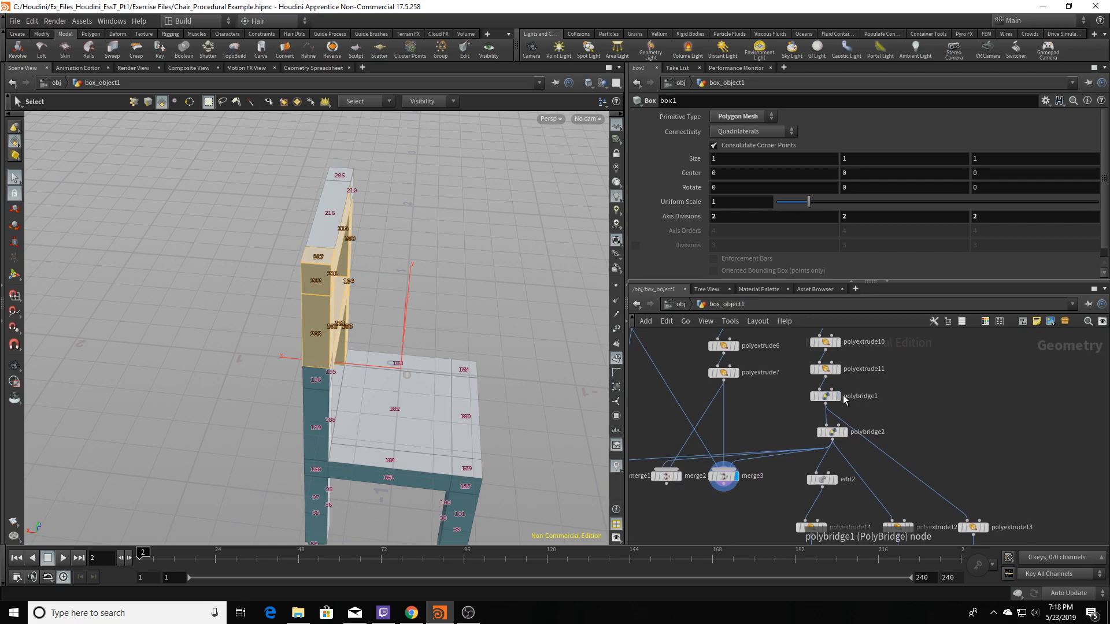
Display the polybridge1 node and select the top face of the backrest's right post to check its primitive number.
left_click(841, 398)
left_click_drag(392, 276, 439, 335)
scroll(461, 325, "up", 5)
middle_click_drag(414, 332, 430, 239)
mouse_move(453, 192)
left_mouse_down()
mouse_move(478, 196)
mouse_move(454, 210)
left_mouse_up()
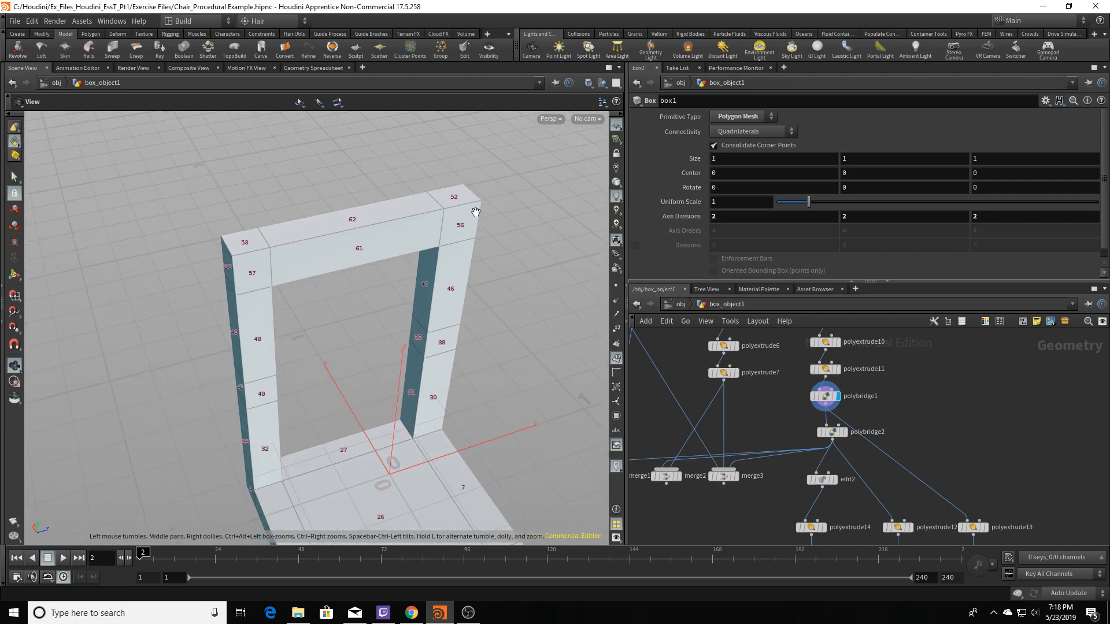
key("s")
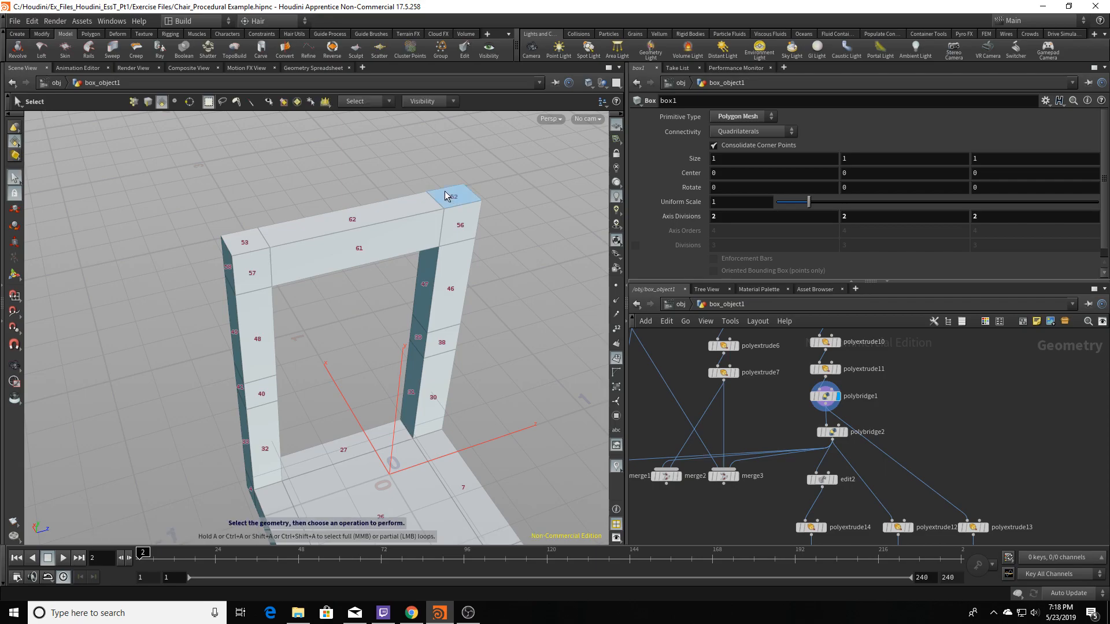
left_click(452, 194)
Compare the backrest in polybridge2 with the one in polybridge1, examining where the middle crossbar is added.
mouse_move(848, 436)
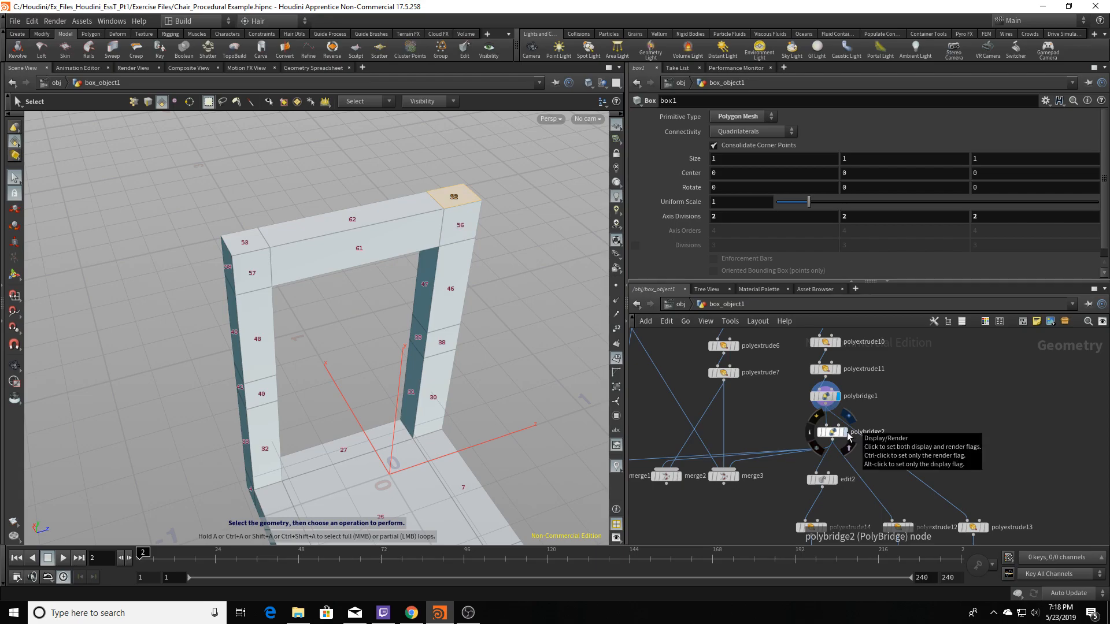
left_click(848, 436)
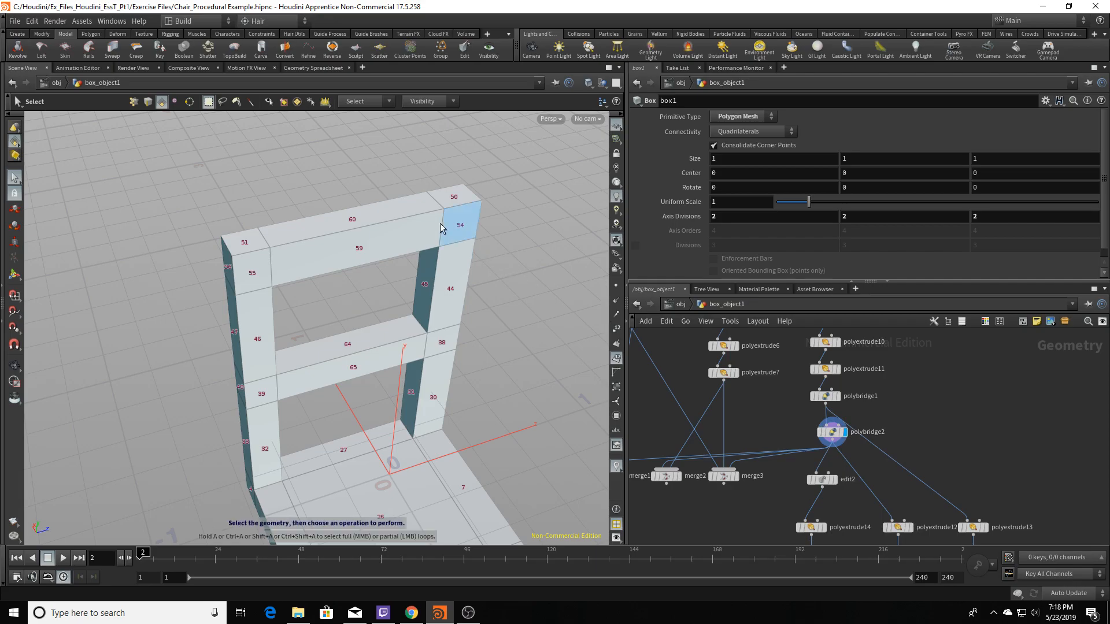
left_click(838, 399)
left_click_drag(412, 291, 428, 266, "alt")
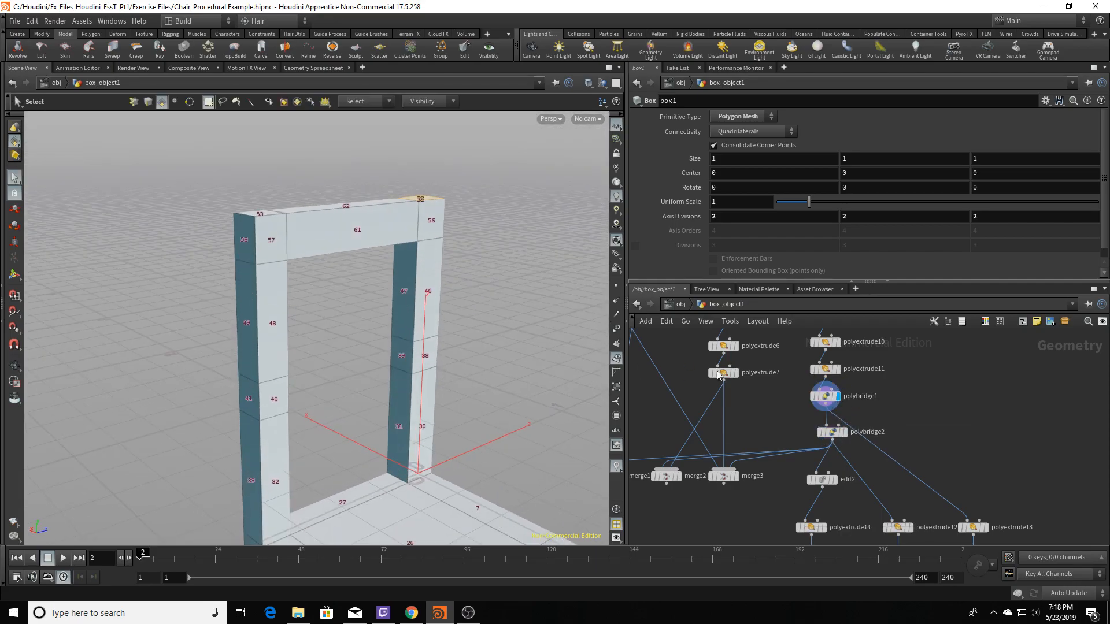
left_click(398, 363)
left_click_drag(399, 363, 416, 311)
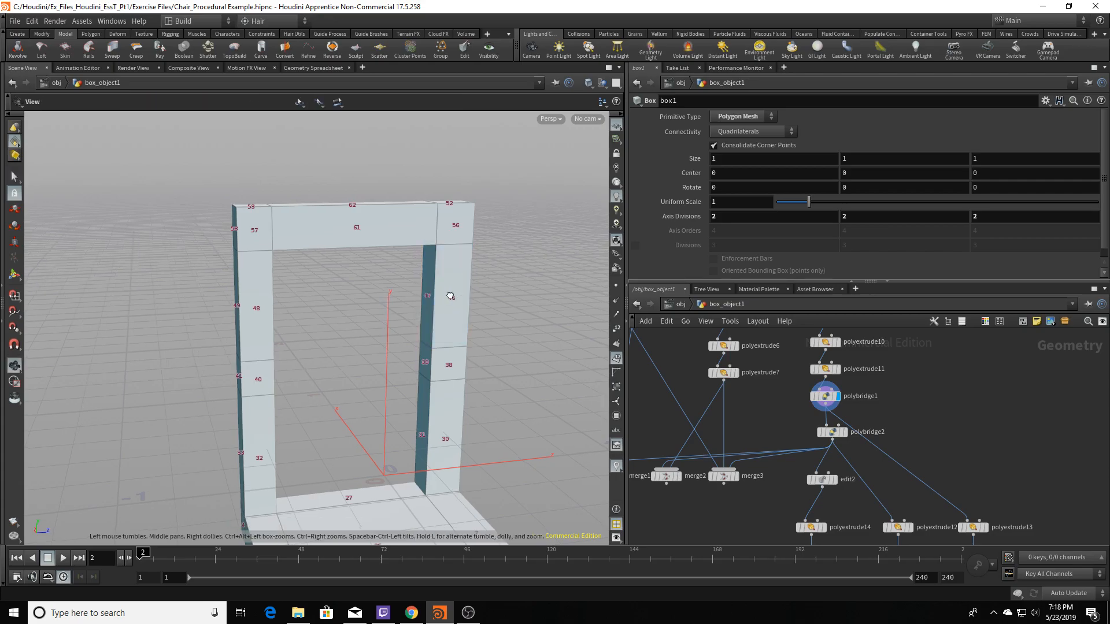
left_click_drag(448, 294, 472, 297, "alt")
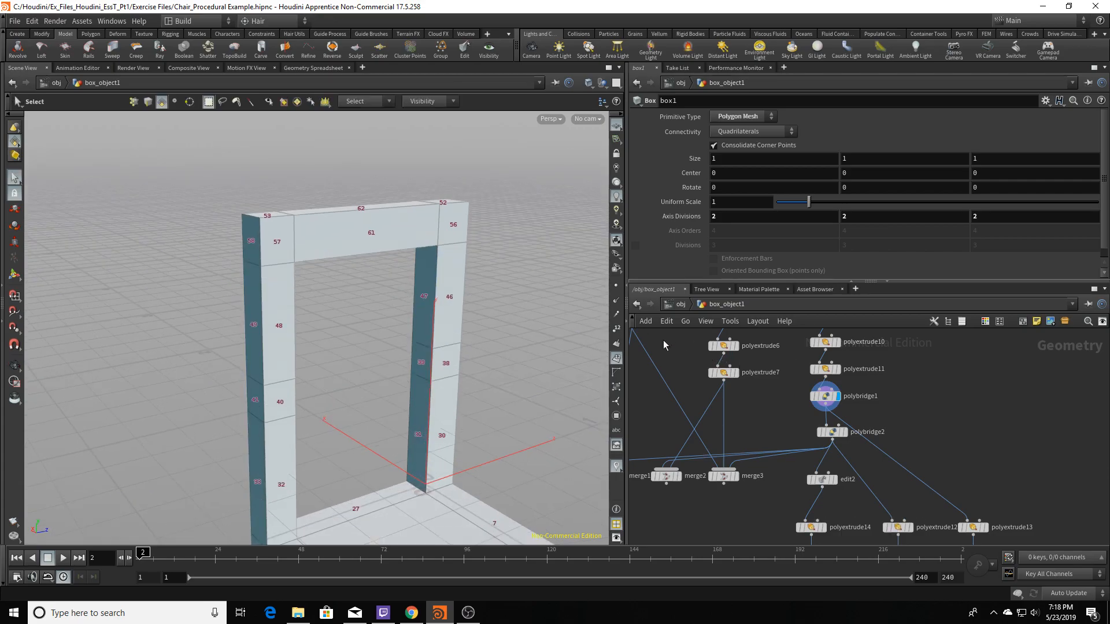
Display polybridge2, open its parameters, and select the top face of the backrest's right post.
left_click(844, 431)
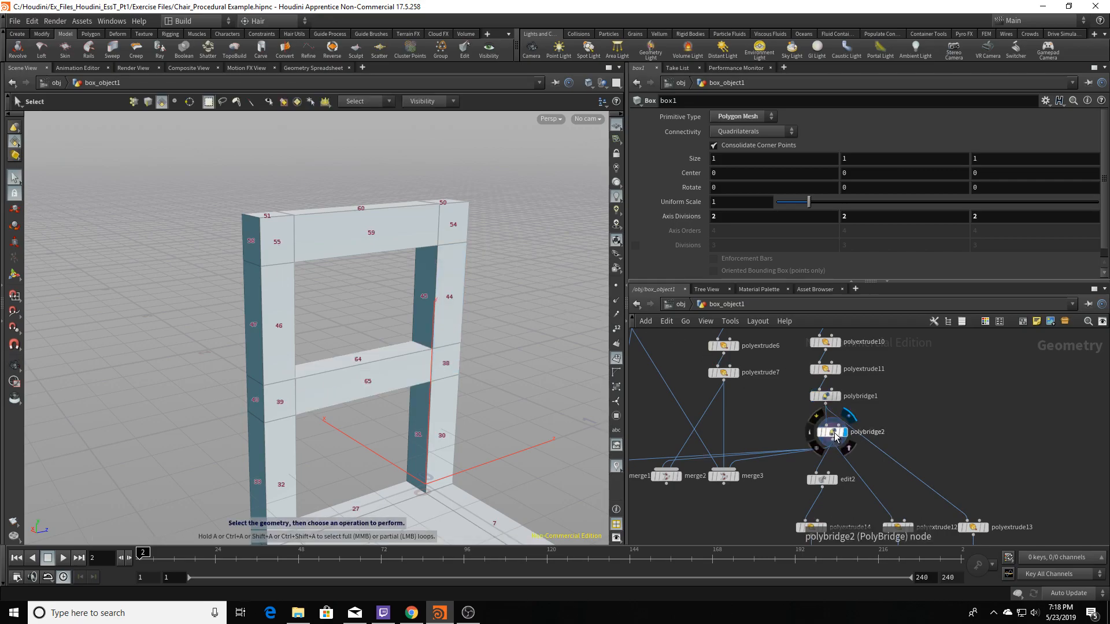
left_click(832, 432)
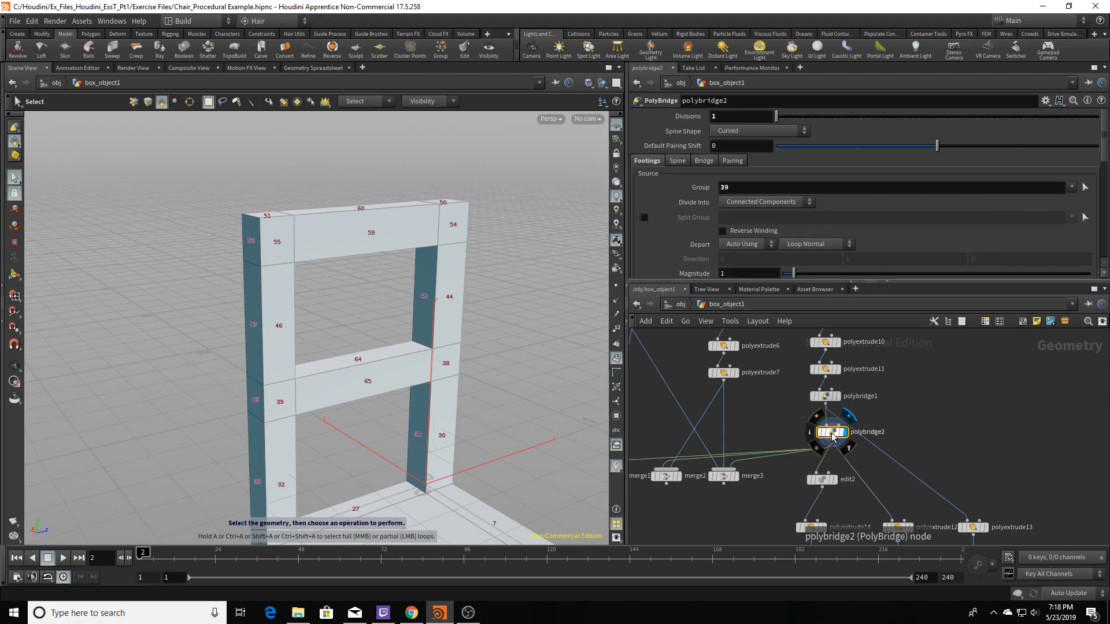
left_click_drag(214, 352, 495, 219, "alt")
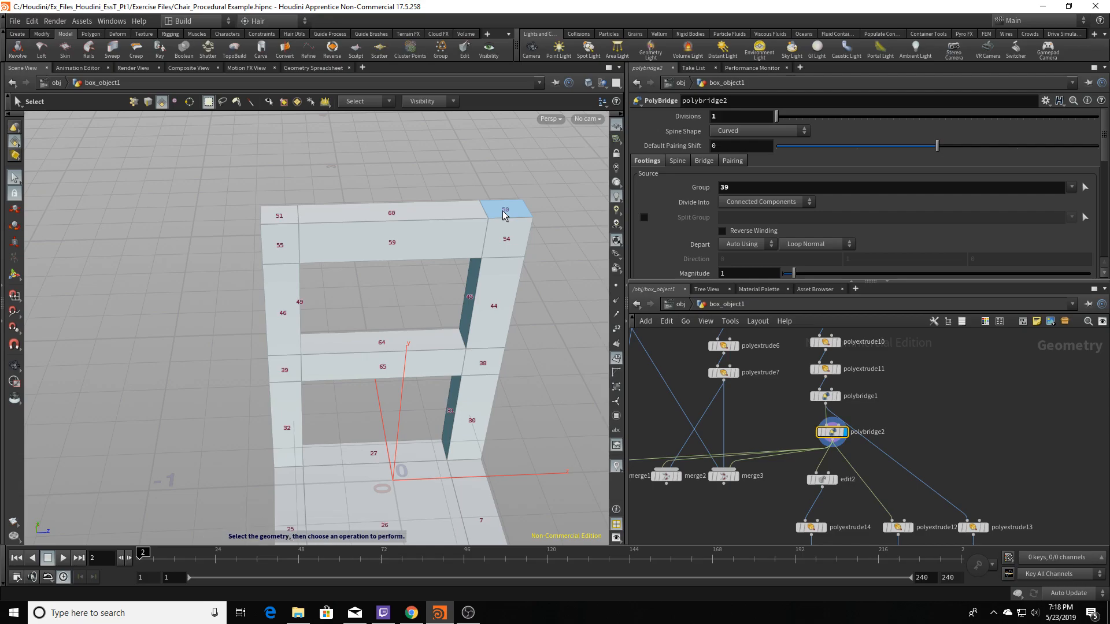
left_click(511, 221)
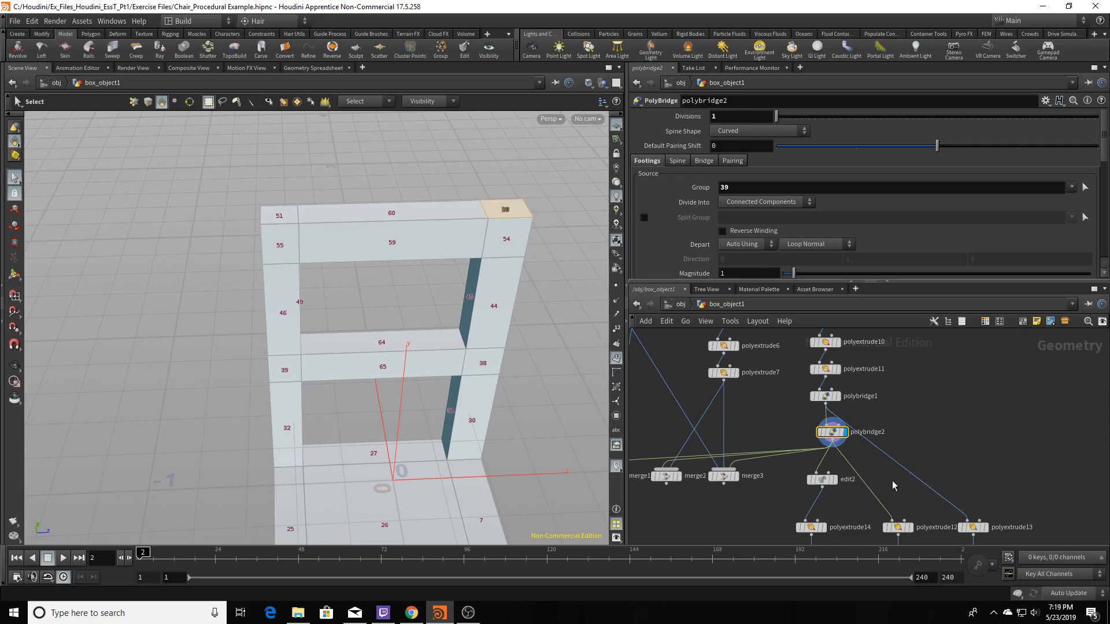
Display the polyextrude12 node and inspect the tapered extrusion on top of the right post.
middle_click_drag(887, 486, 856, 447)
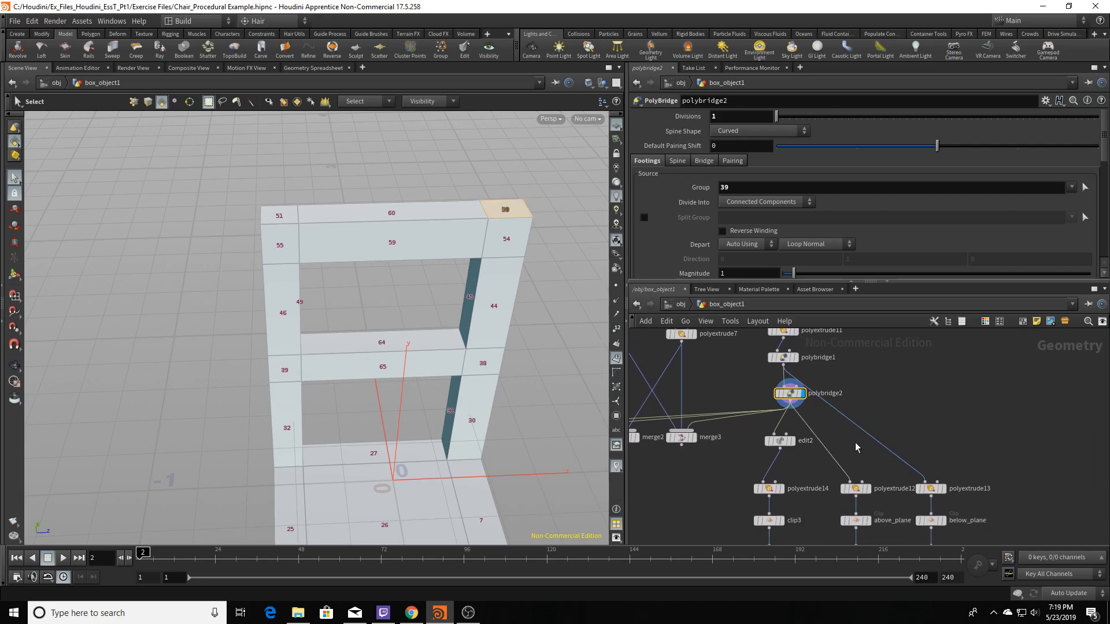
left_click(867, 490)
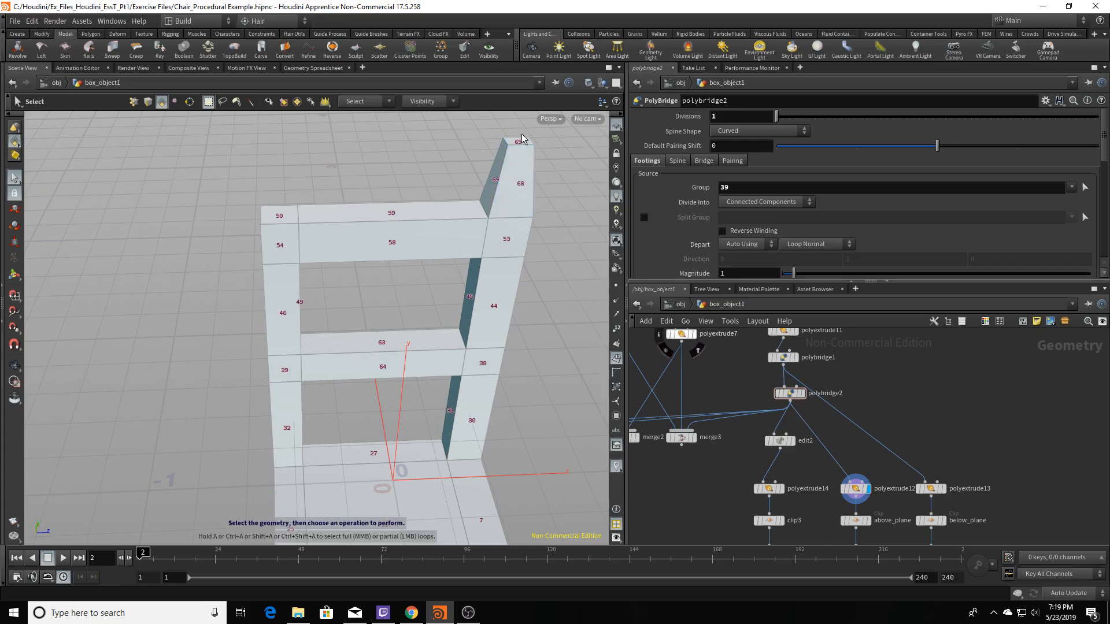
key("Escape")
mouse_move(406, 374)
left_mouse_down()
mouse_move(405, 284)
mouse_move(428, 249)
mouse_move(540, 242)
mouse_move(575, 265)
mouse_move(391, 334)
mouse_move(403, 376)
left_mouse_up()
middle_click_drag(499, 235, 430, 354)
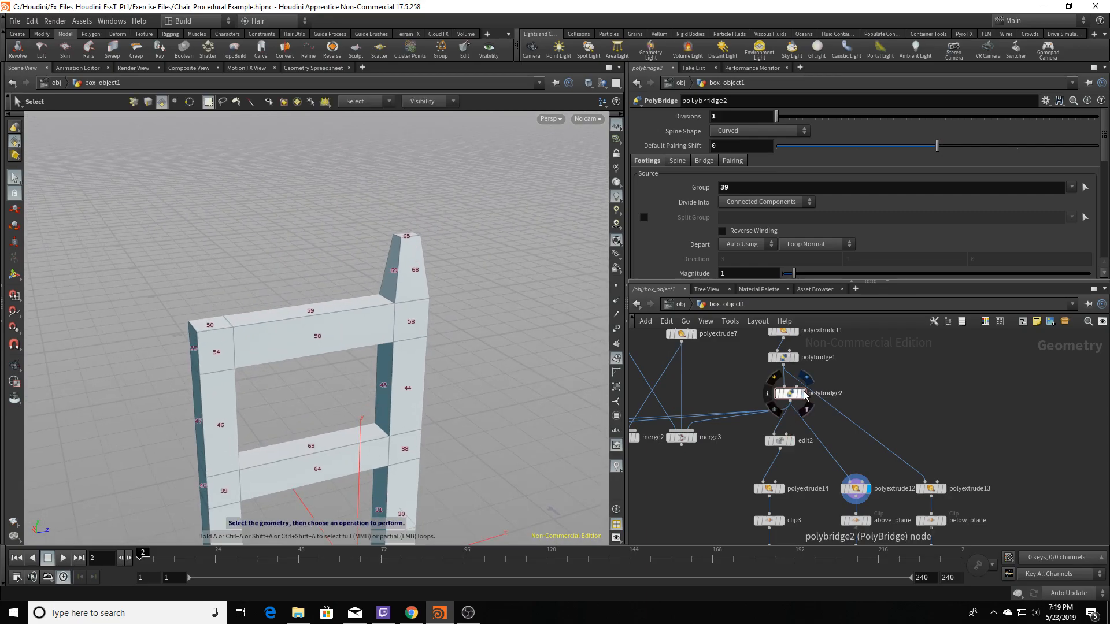
Compare polybridge2 with polyextrude12, examining the tapered post tip and its top face from several angles.
left_click(805, 395)
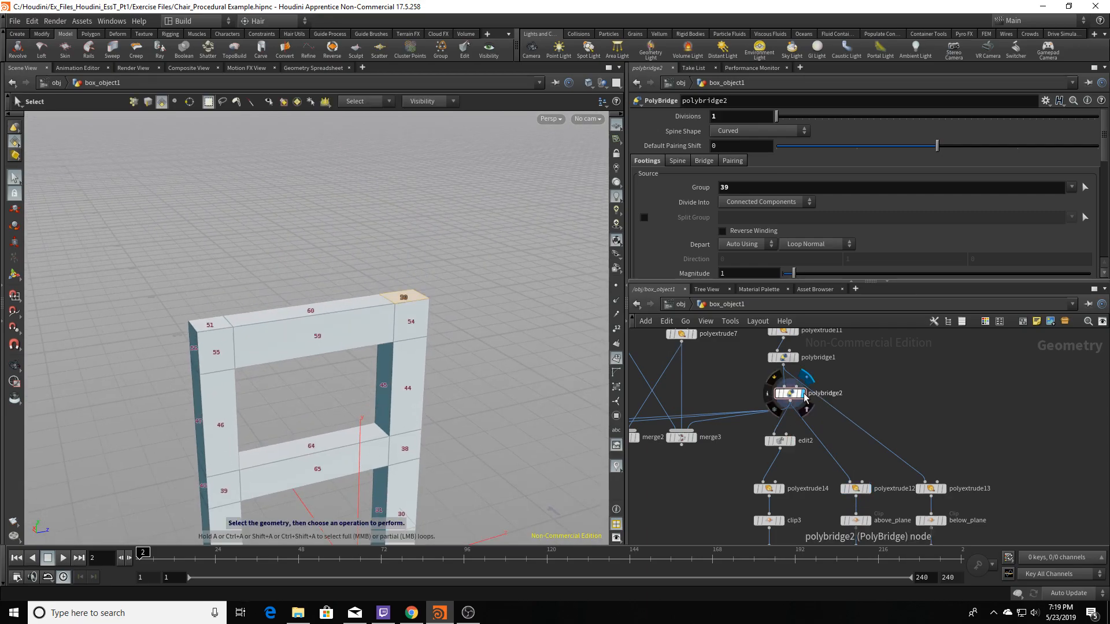
left_click(872, 496)
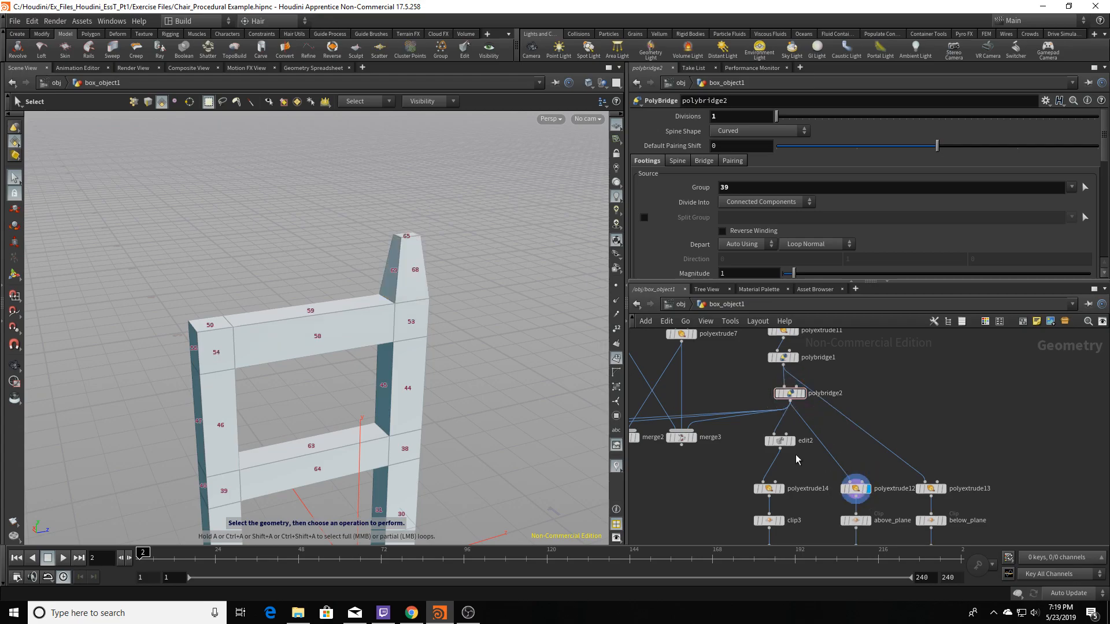
left_click_drag(453, 263, 495, 248, "alt")
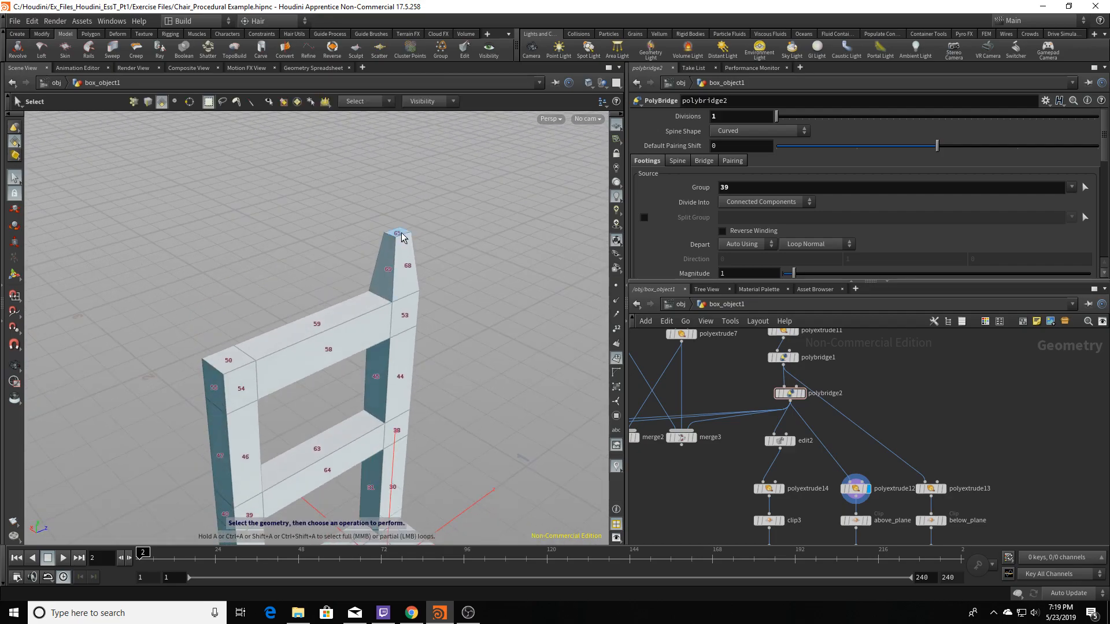
left_click_drag(485, 290, 513, 252, "alt")
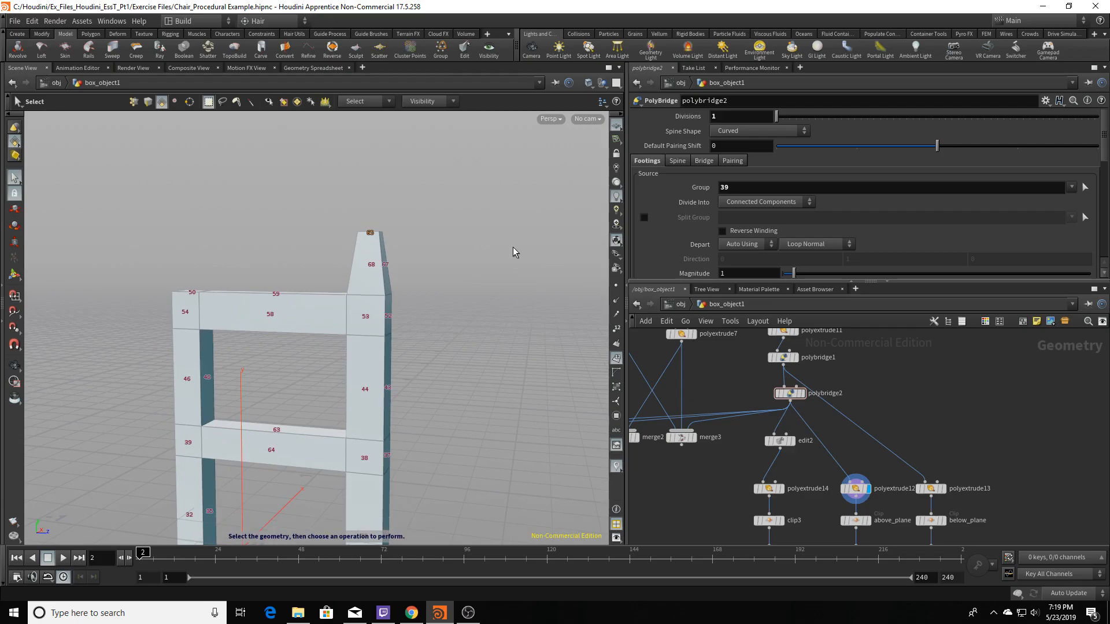
left_click_drag(367, 289, 355, 243)
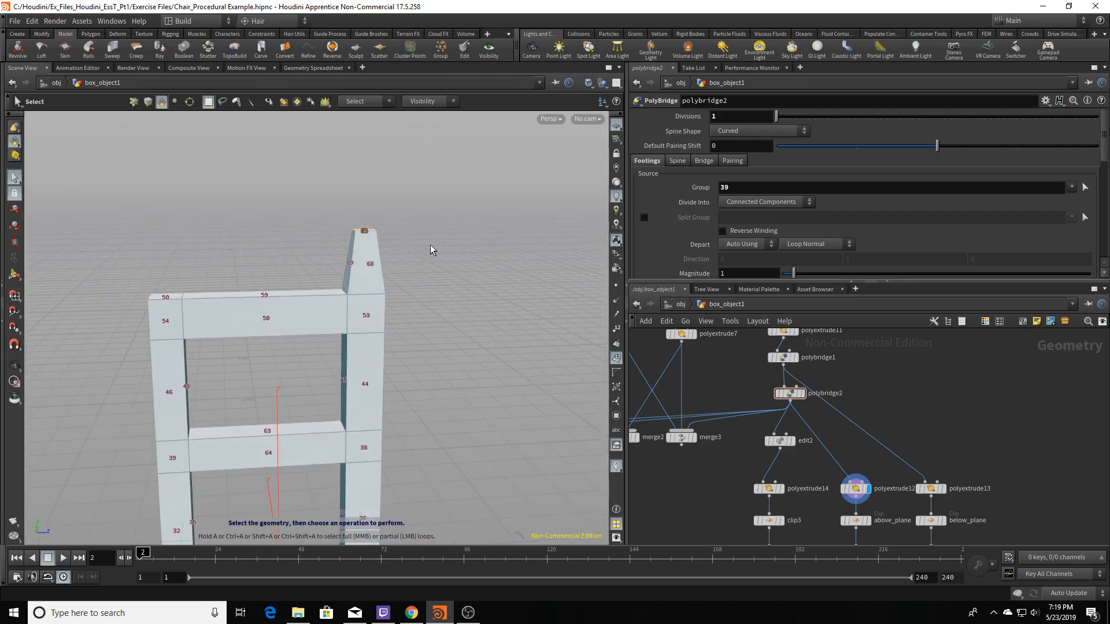
Display the above_plane clip node and inspect the remaining half of the chair's backrest and seat.
middle_click_drag(860, 468, 859, 384)
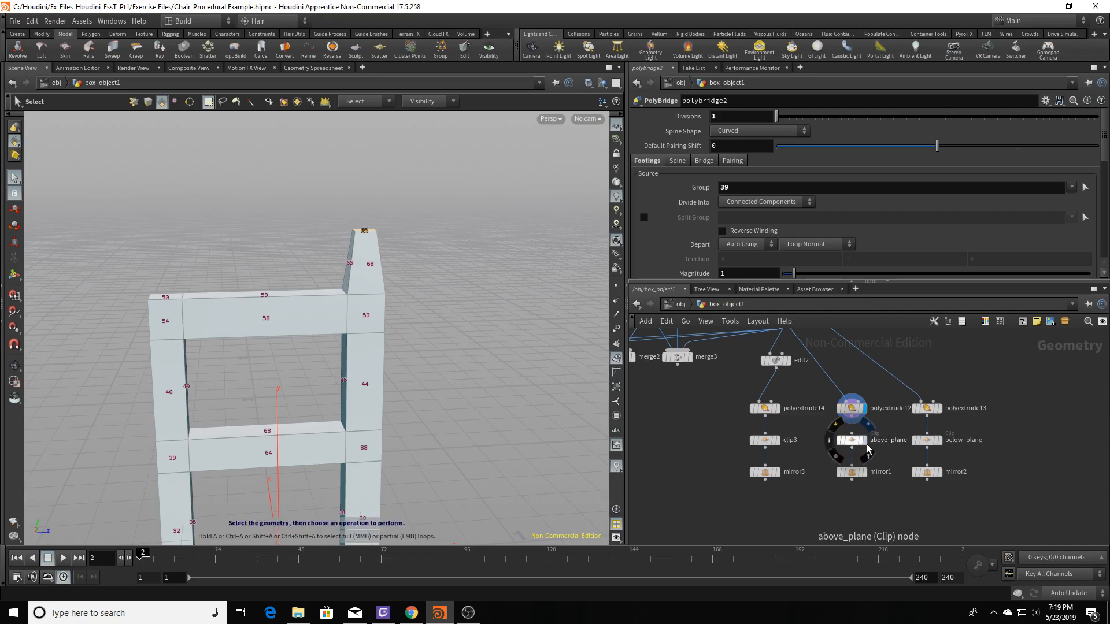
left_click(864, 441)
key("Escape")
left_click_drag(420, 365, 420, 323)
key("s")
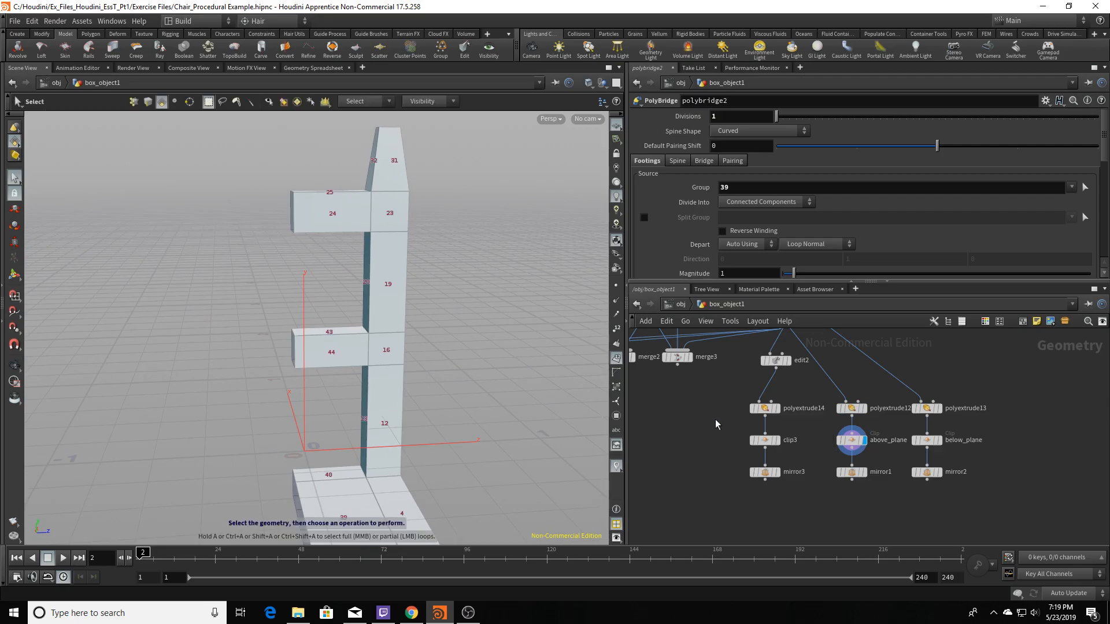
Display the mirror1 node and examine the mirrored backrest with its two tapered posts from above and the front.
left_click(863, 473)
key("Escape")
left_click_drag(408, 168, 358, 239)
key("s")
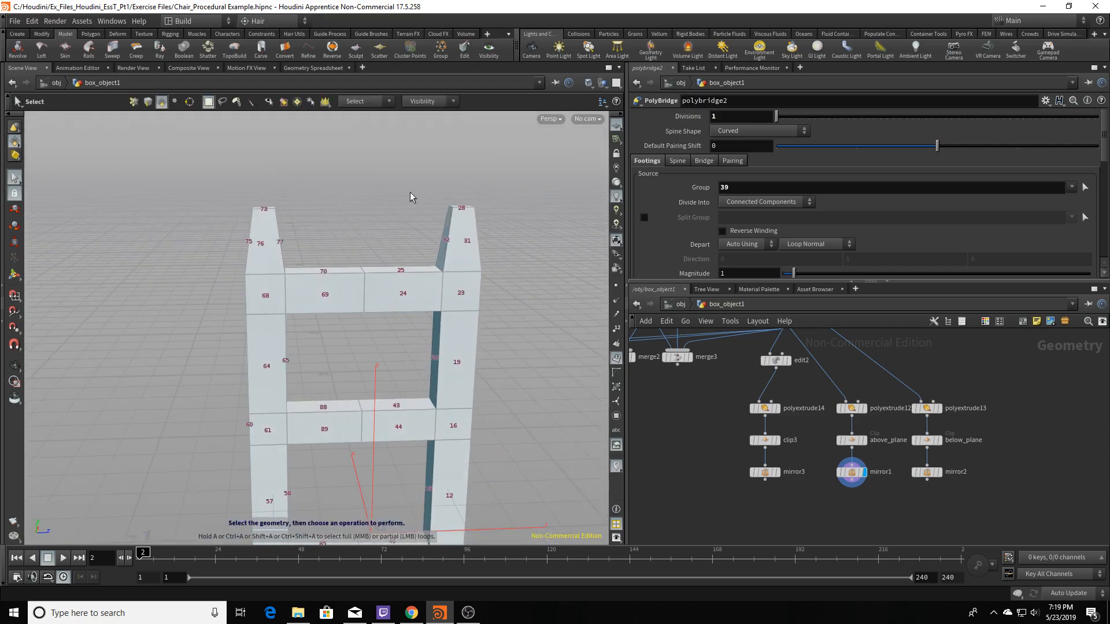
left_click_drag(379, 196, 484, 265, "alt")
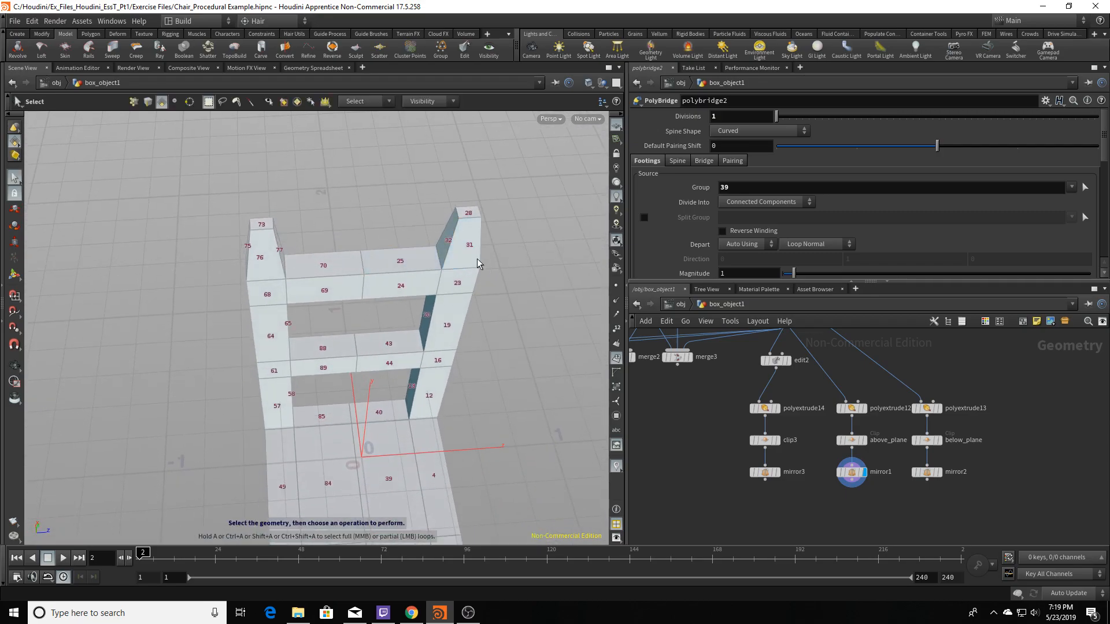
key("Escape")
left_click_drag(404, 263, 378, 196)
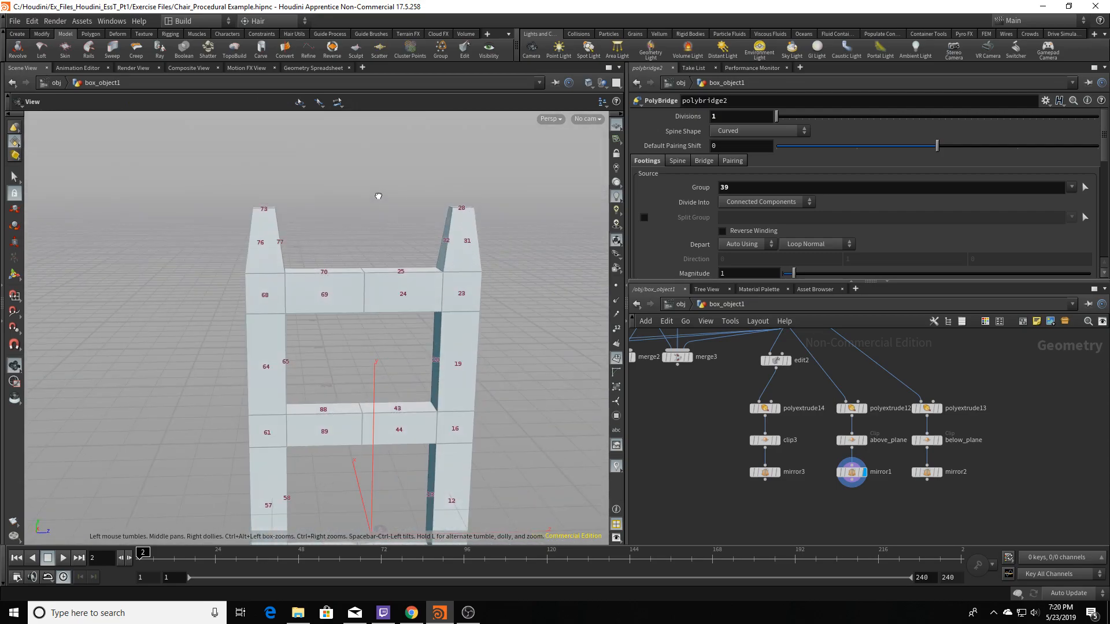
key("s")
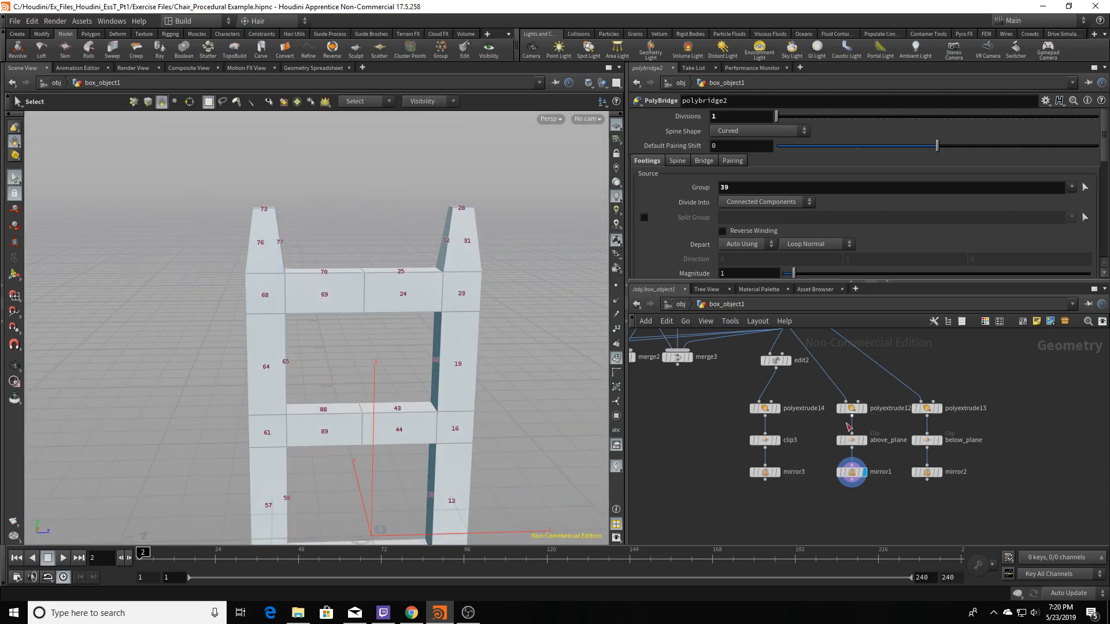
Redisplay the above_plane clip, then display polyextrude14 to compare the extruded post of the edit2 branch.
left_click(863, 440)
key("Escape")
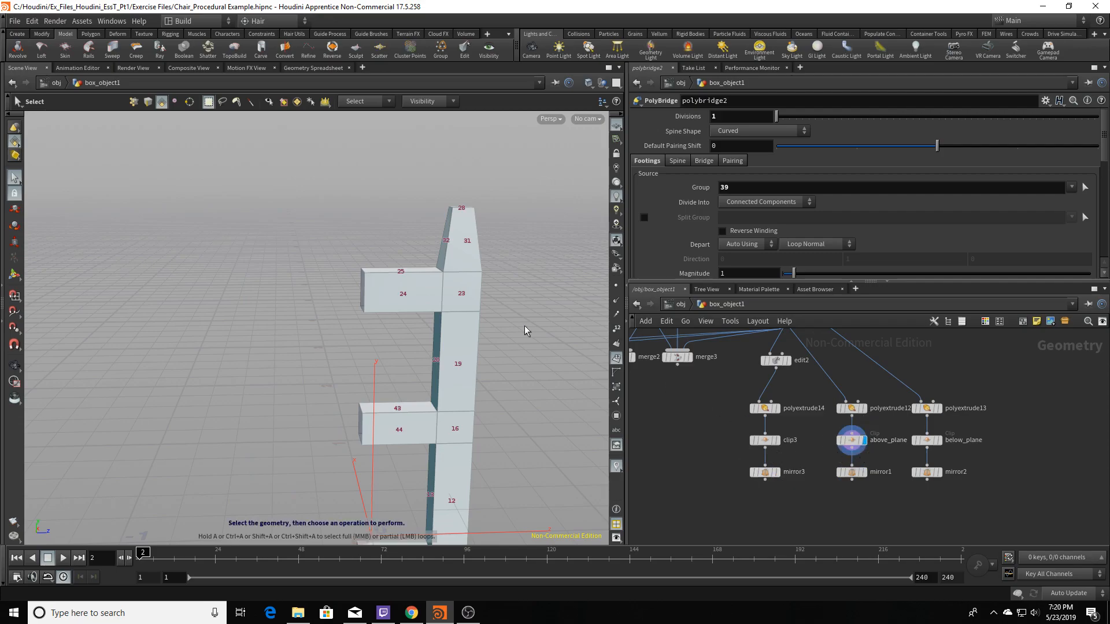
key("s")
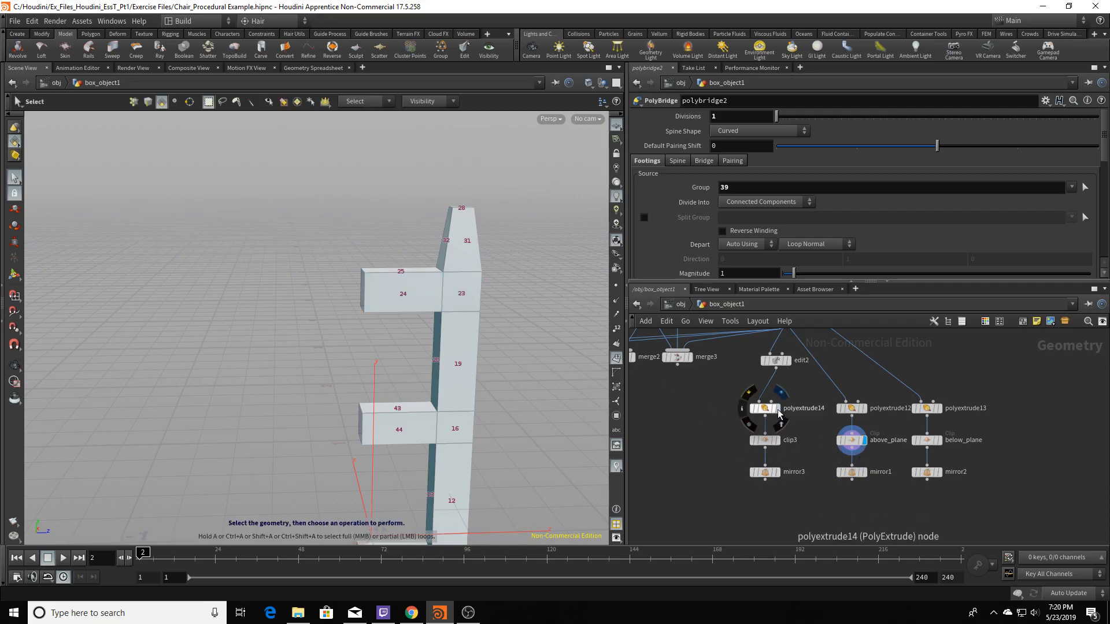
left_click(777, 409)
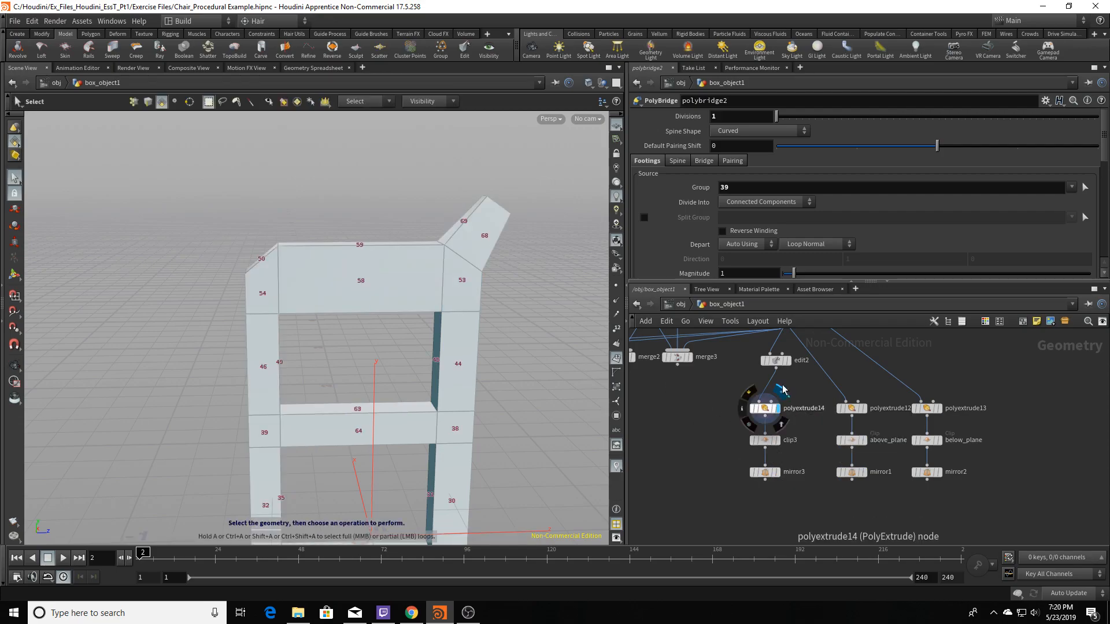
Display the edit2, polyextrude12 and polyextrude13 nodes in turn to compare the backrest shapes of the three branches.
left_click(789, 360)
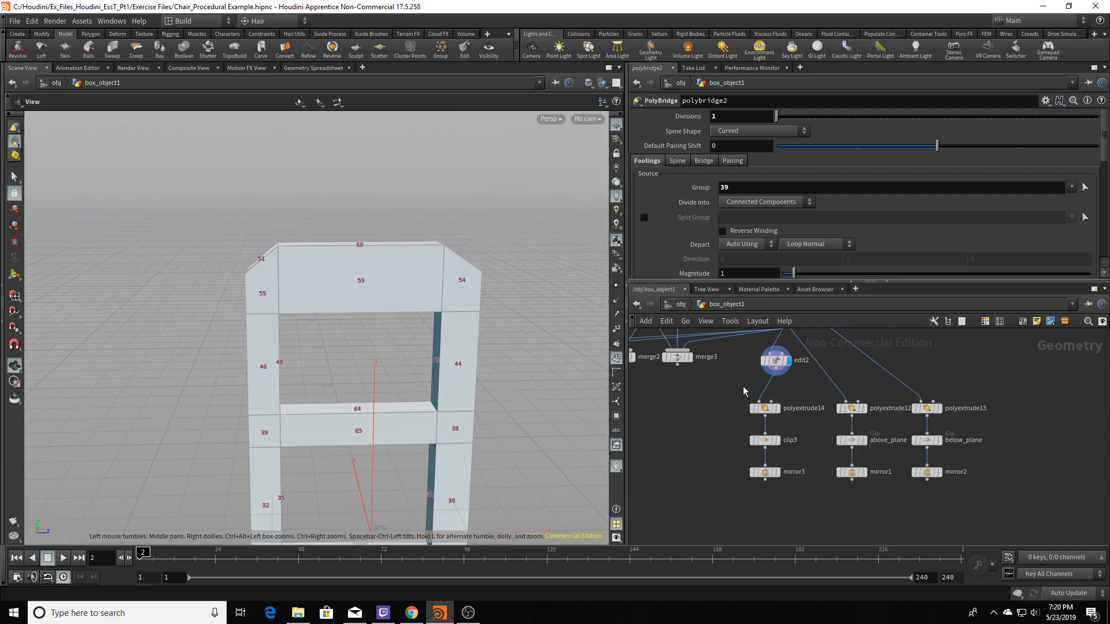
middle_click_drag(747, 390, 741, 438)
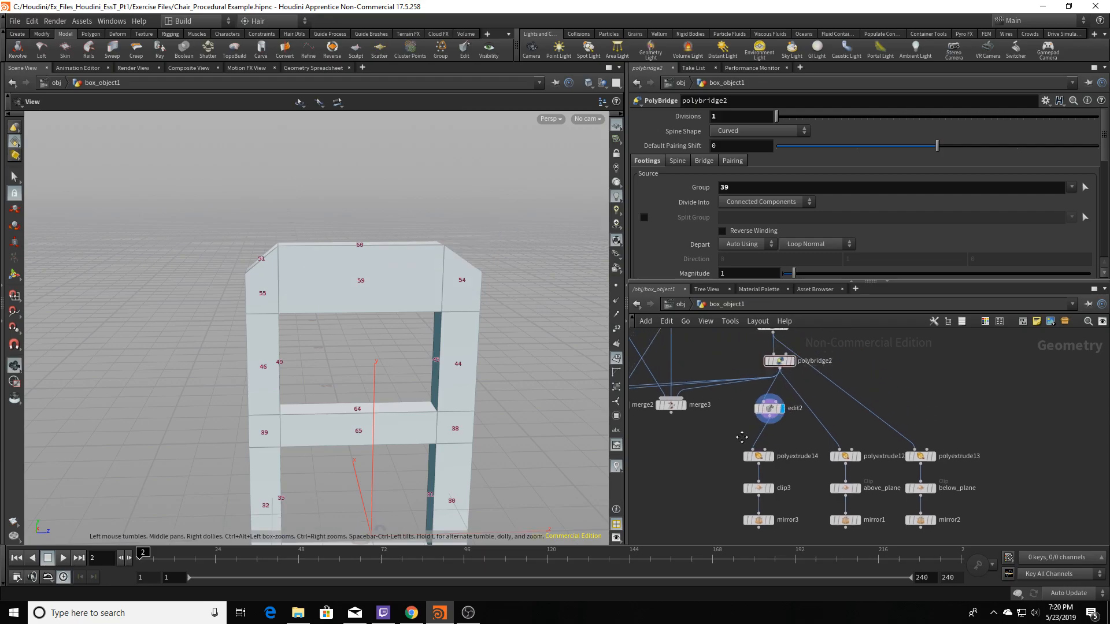
left_click(858, 456)
left_click(936, 457)
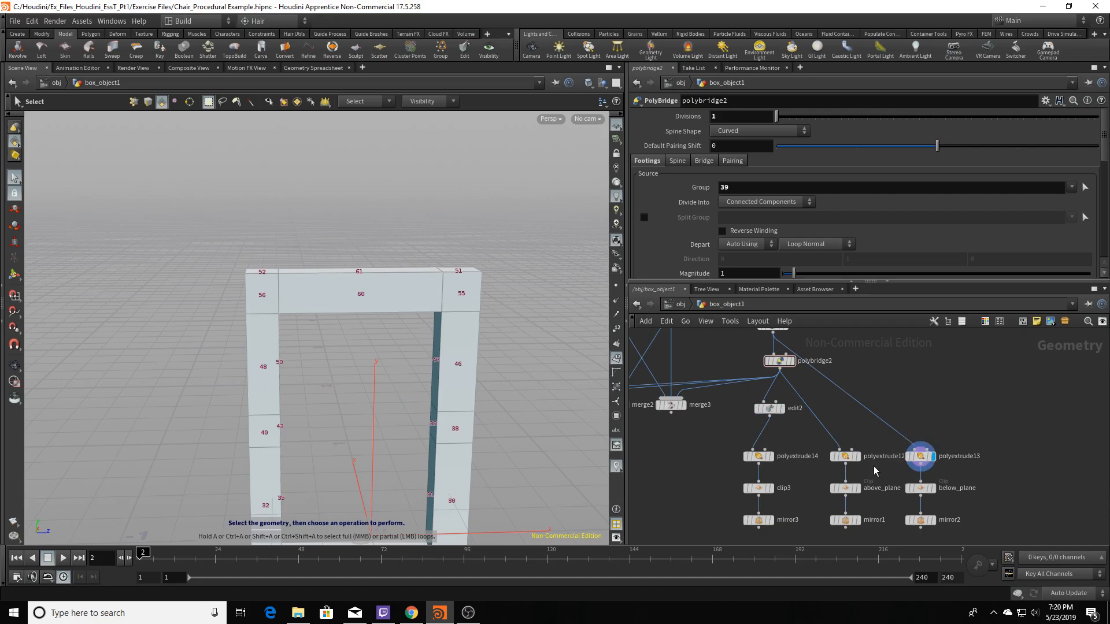
left_click(859, 456)
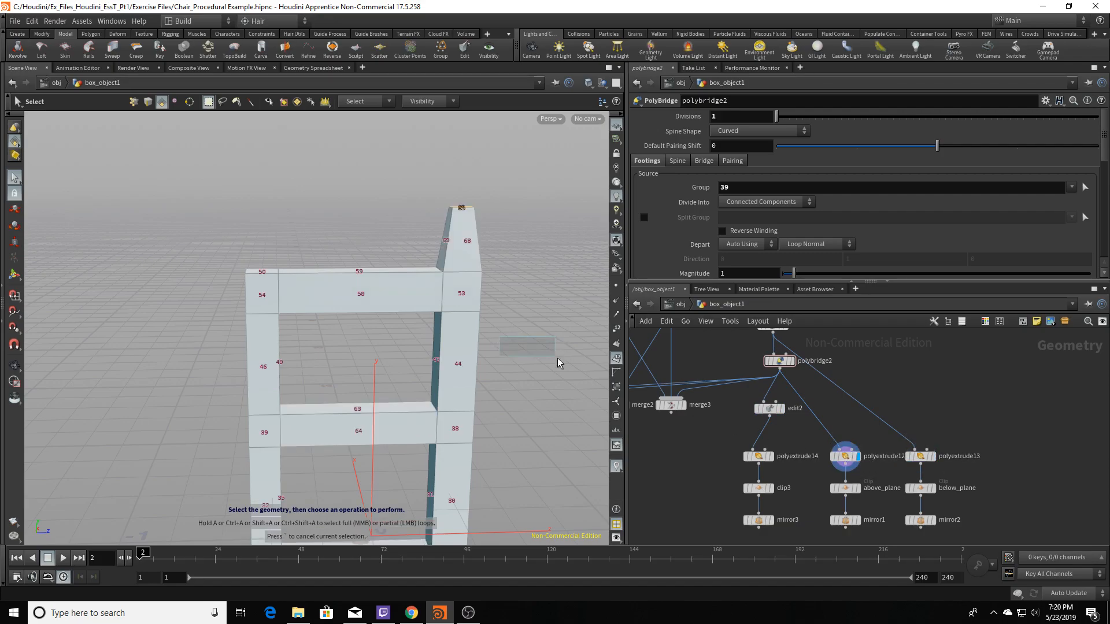
left_click(461, 357)
left_click(512, 174)
Redisplay polyextrude13 and examine the block extruded from the side of the backrest post at an angle.
middle_click_drag(894, 438, 876, 399)
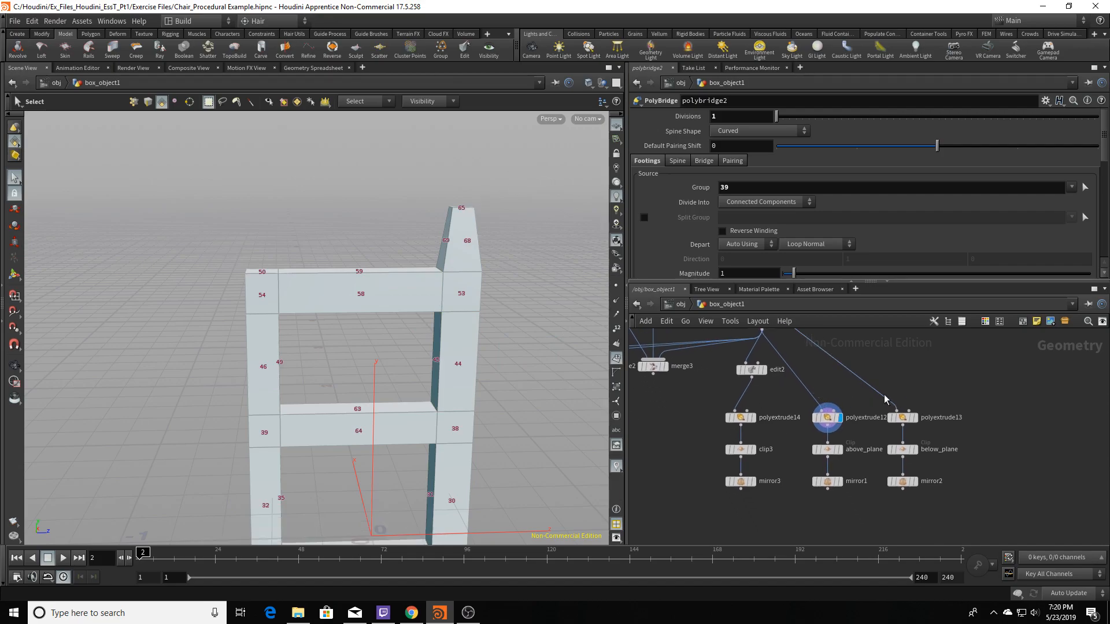
left_click(918, 419)
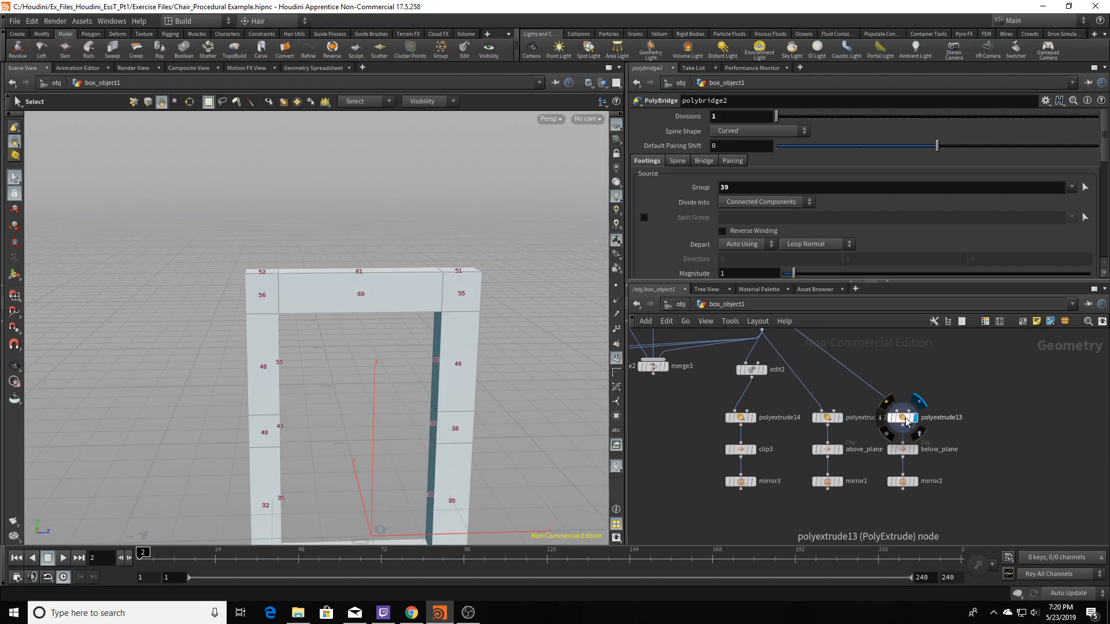
left_click_drag(408, 407, 488, 404, "alt")
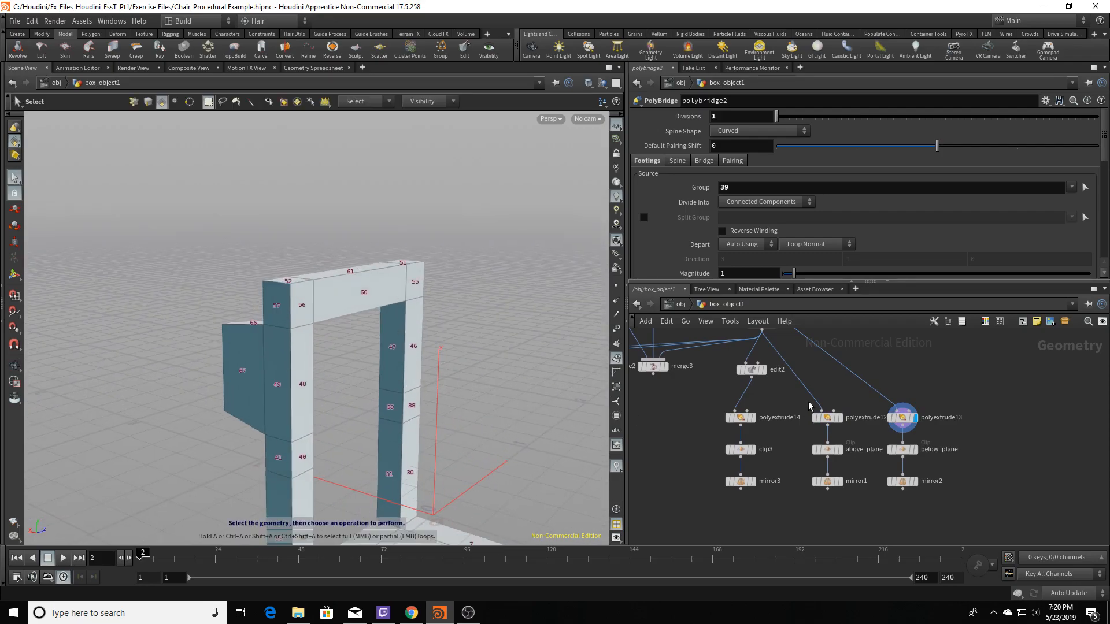
Compare polybridge2, polybridge1 and polyextrude13 to examine the backrest with and without the middle crossbar and the side extrusion.
middle_click_drag(890, 355, 939, 458)
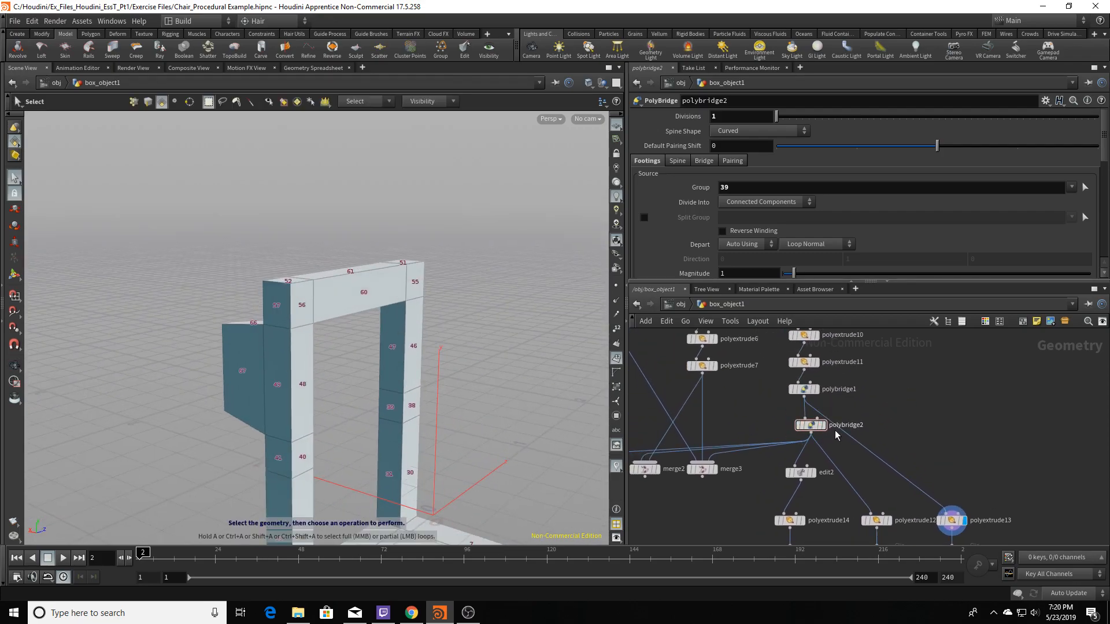
left_click(827, 431)
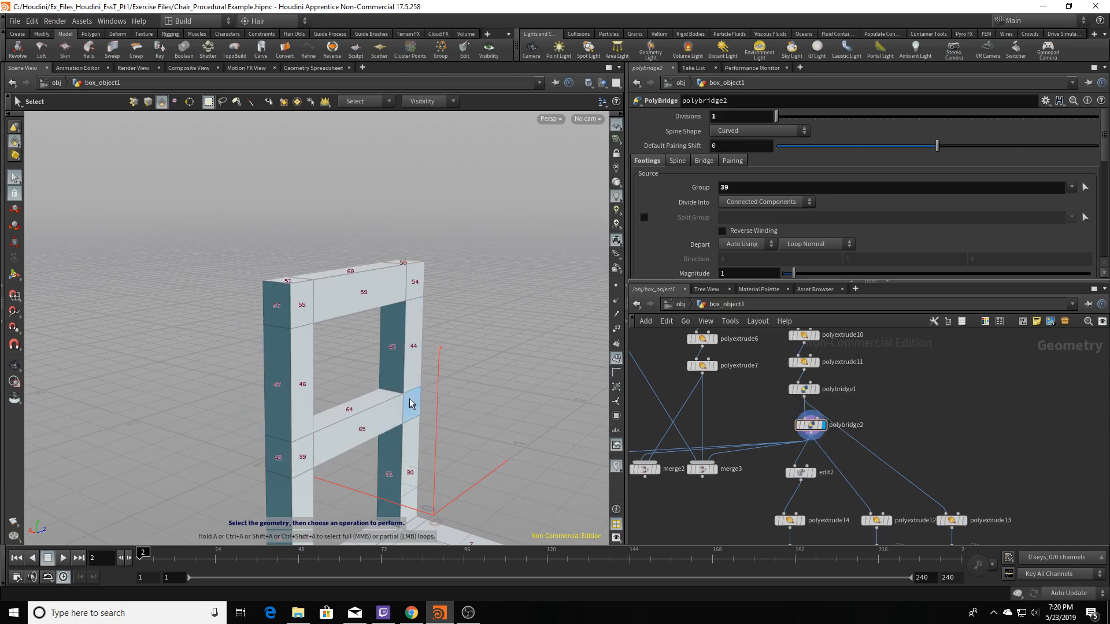
left_click_drag(459, 291, 464, 293, "alt")
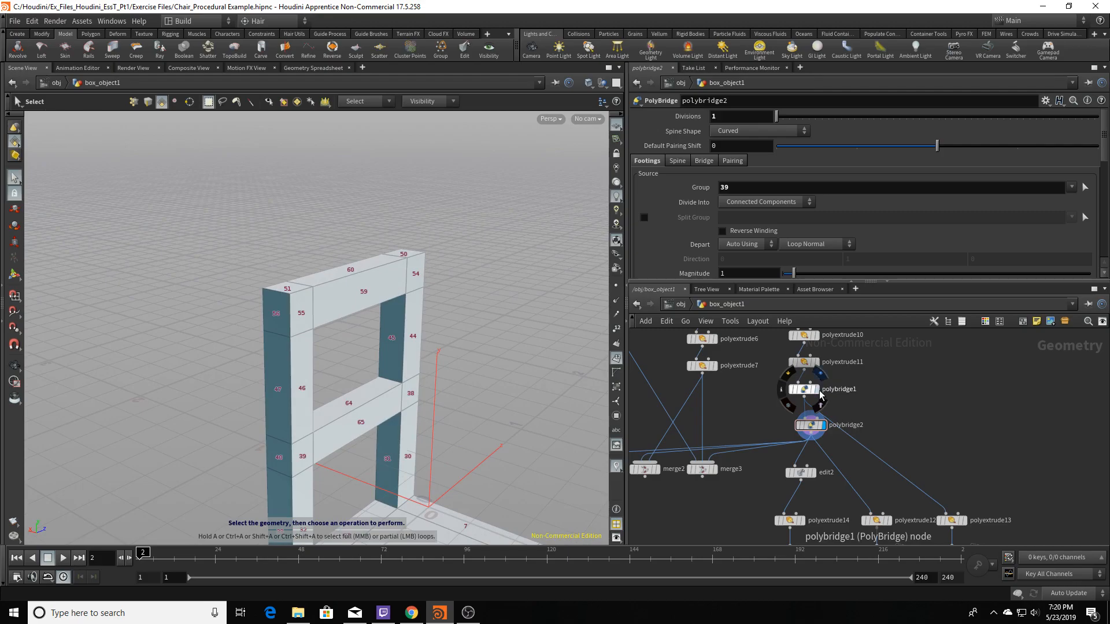
left_click(820, 393)
left_click_drag(377, 367, 497, 340, "alt")
left_click(964, 521)
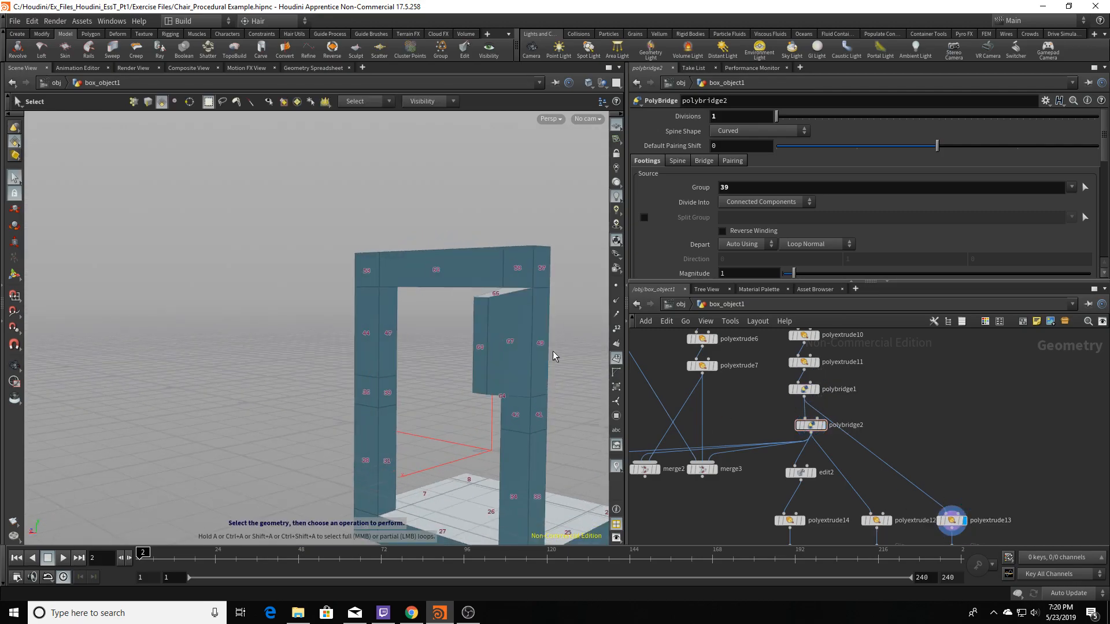
left_click(816, 391)
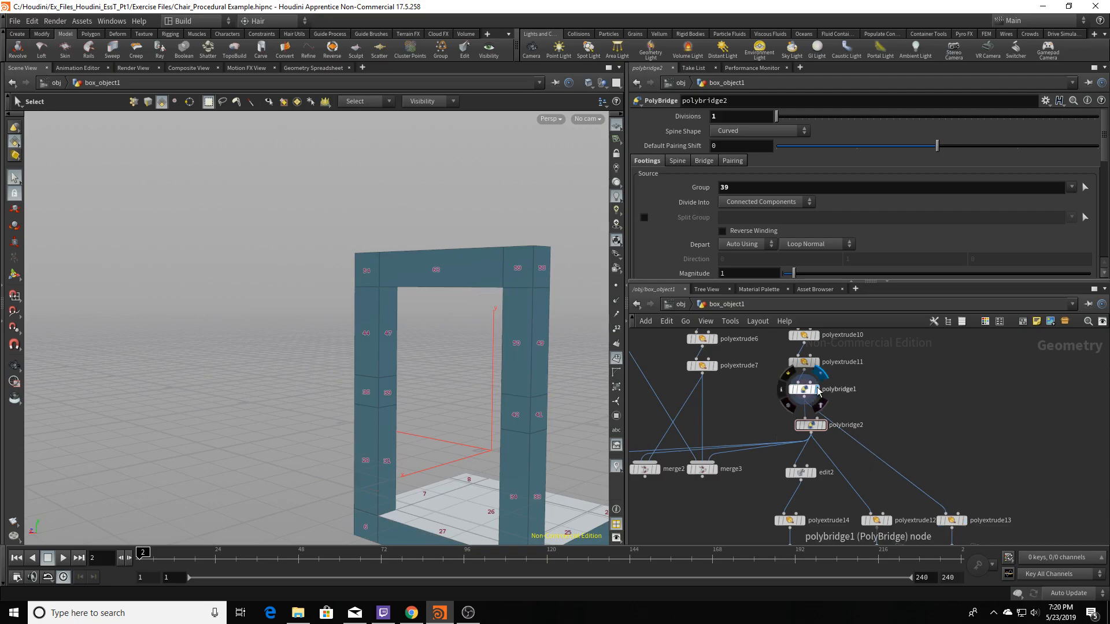
left_click_drag(515, 362, 555, 325, "alt")
Display polyextrude12 and polyextrude13 in turn to compare the tapered top post with the block on the backrest post.
middle_click_drag(888, 487, 825, 353)
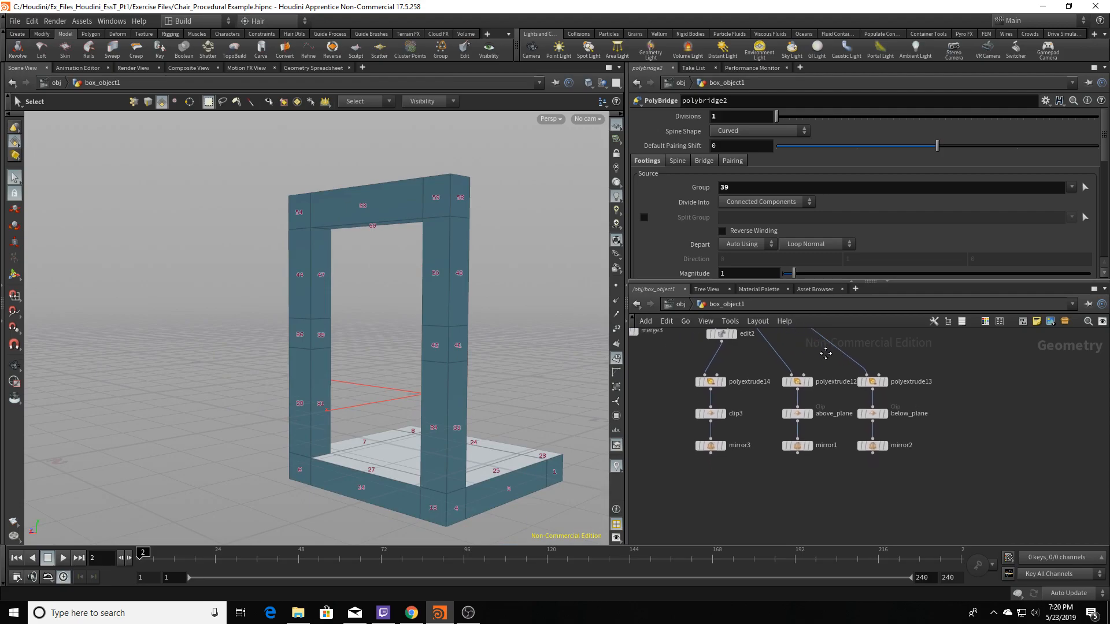
left_click(815, 384)
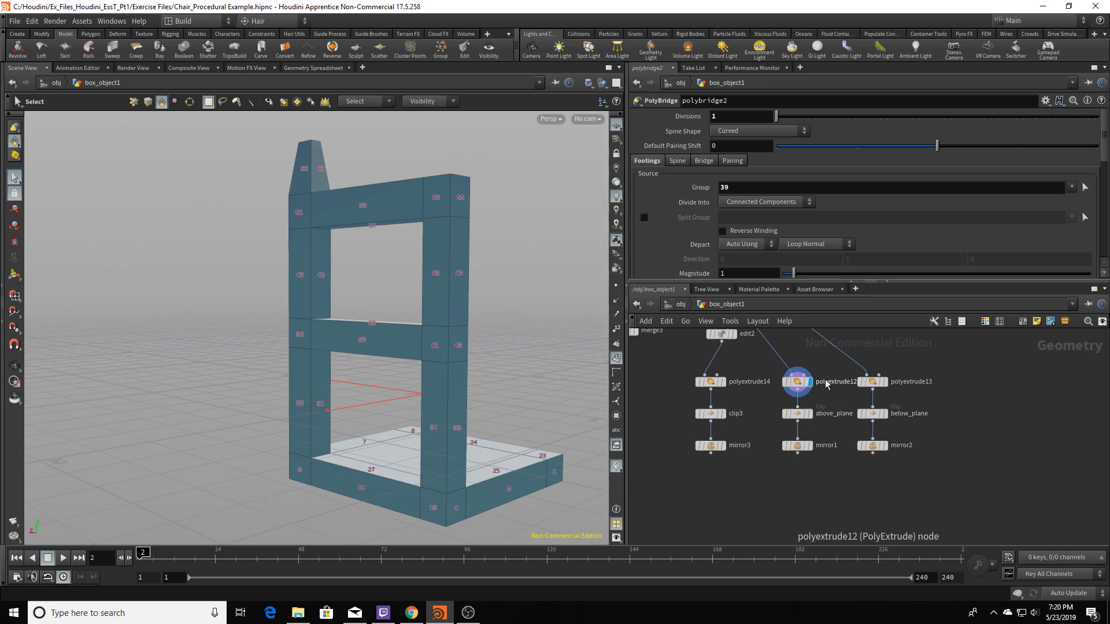
left_click(888, 386)
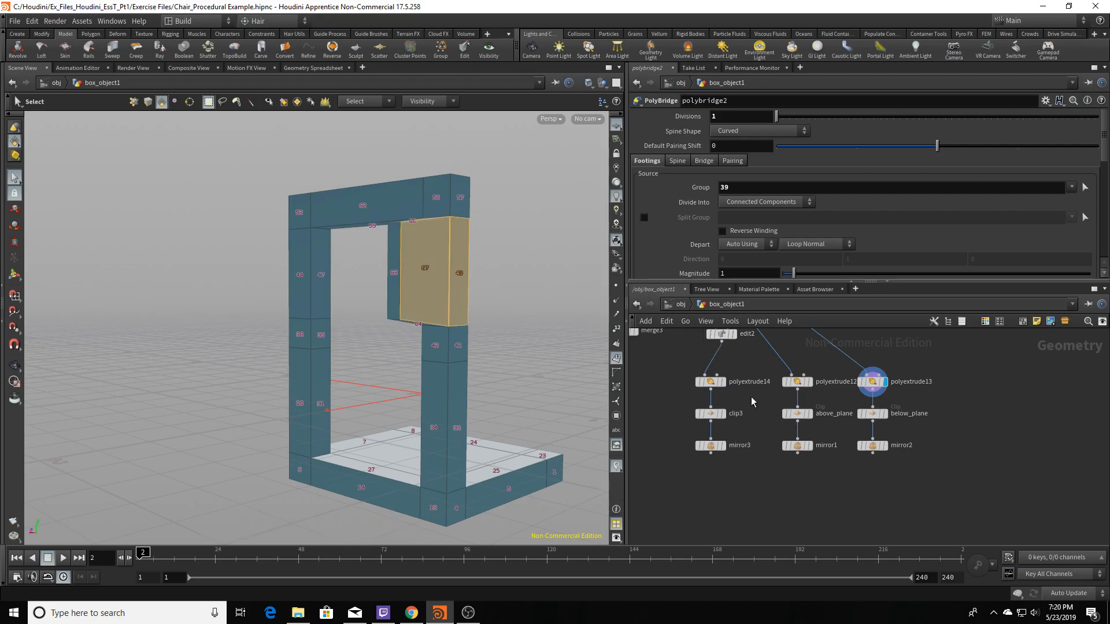
Move the polybridge1 node away from polybridge2 to expose its separate branch wires, and display its geometry.
middle_click_drag(776, 378, 821, 508)
left_click_drag(770, 382, 830, 386)
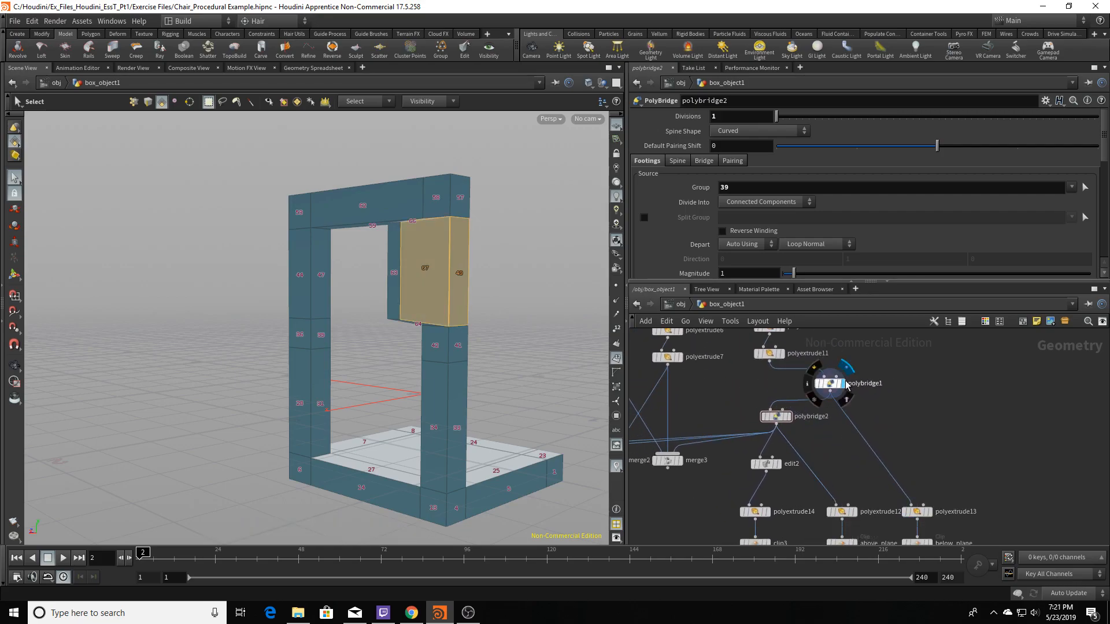
left_click(845, 383)
mouse_move(789, 420)
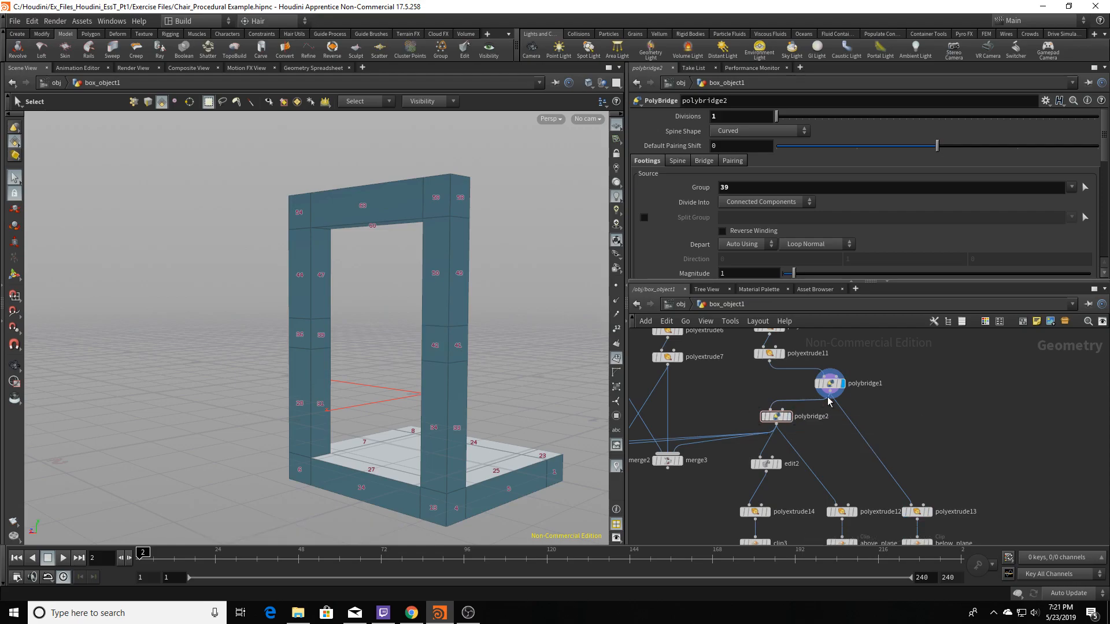
mouse_move(839, 384)
left_mouse_down()
mouse_move(790, 382)
mouse_move(847, 382)
left_mouse_up()
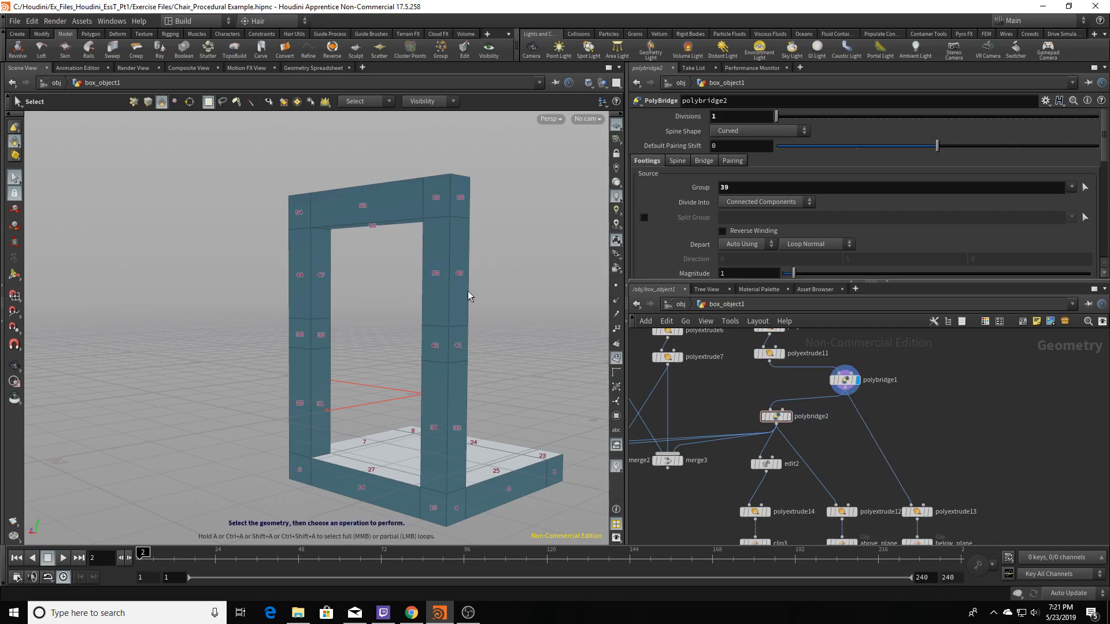
Select the upper side face of the backrest post in polybridge1 and compare the frame with polybridge2 from above.
left_click(430, 280)
left_click_drag(331, 198, 280, 206, "alt")
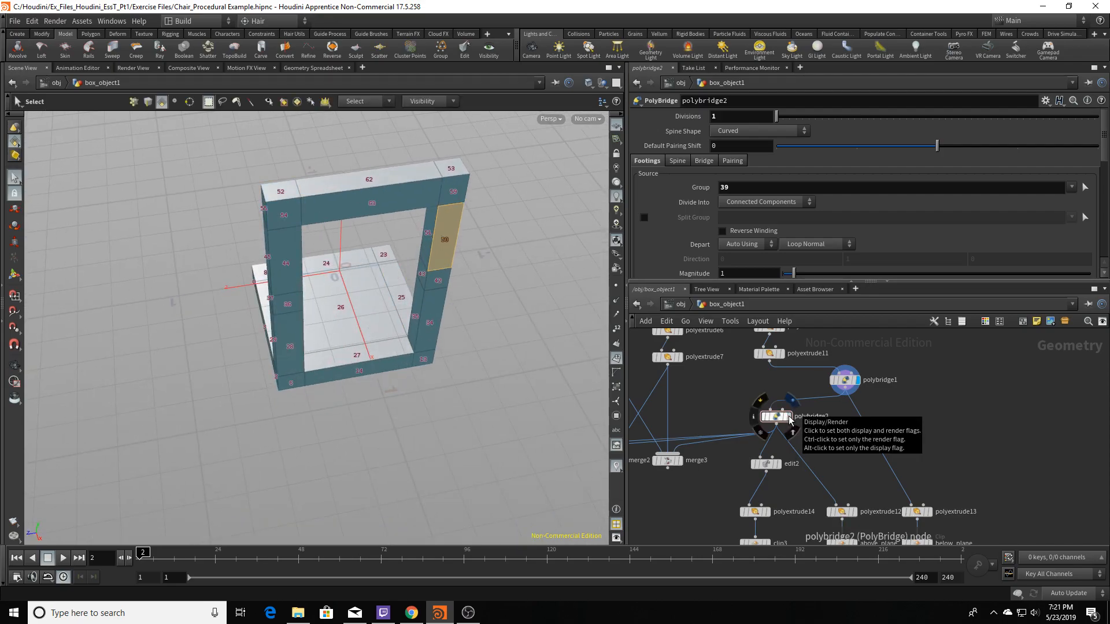
left_click(790, 417)
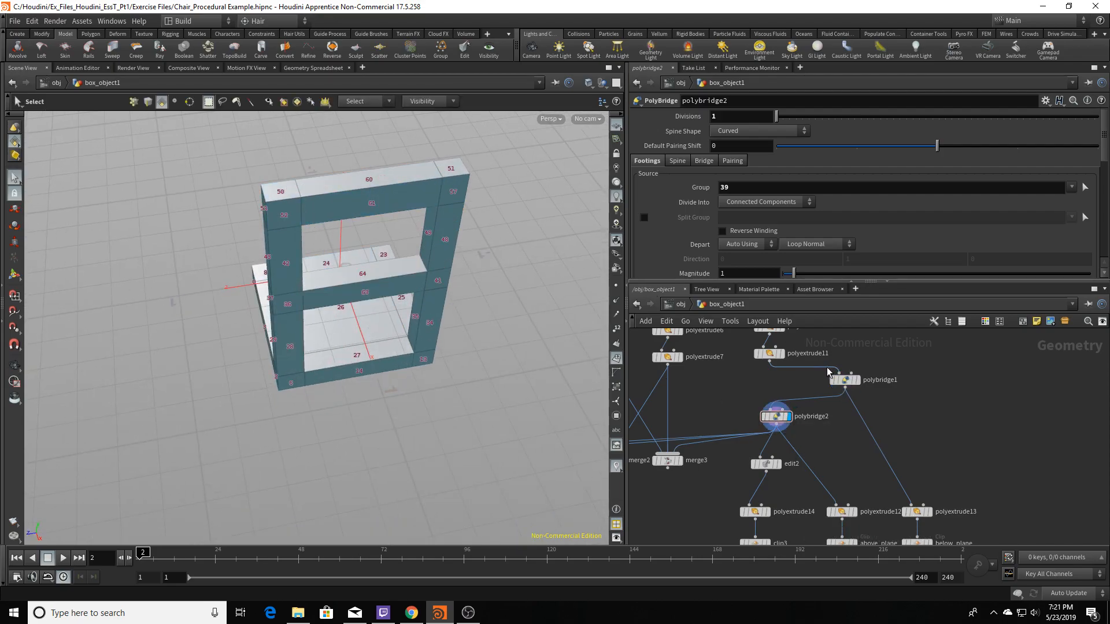
mouse_move(853, 383)
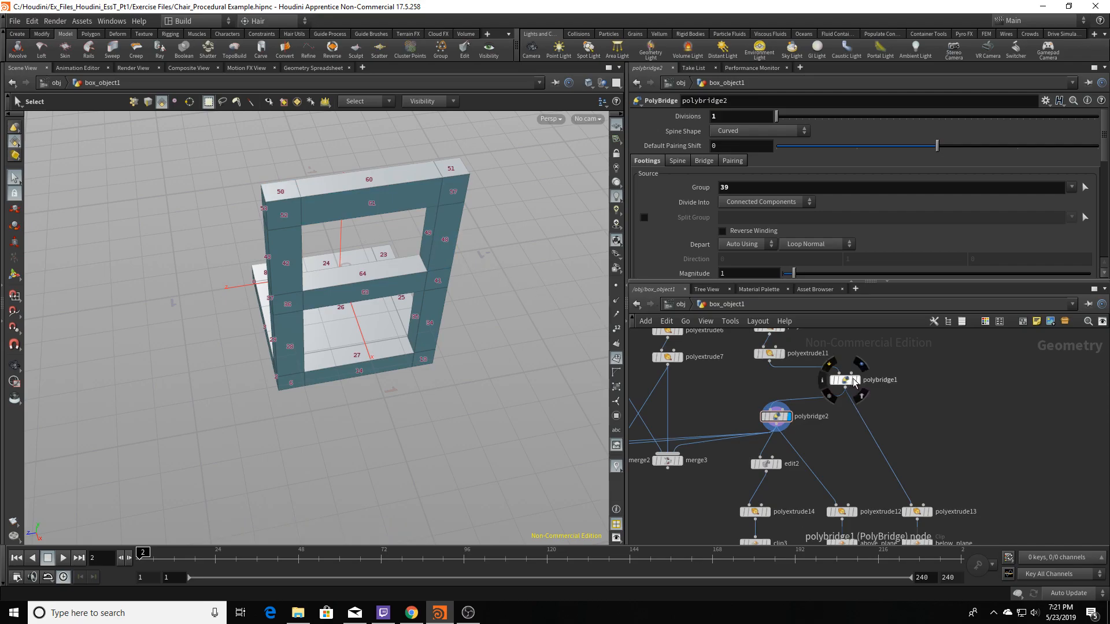
left_click(859, 382)
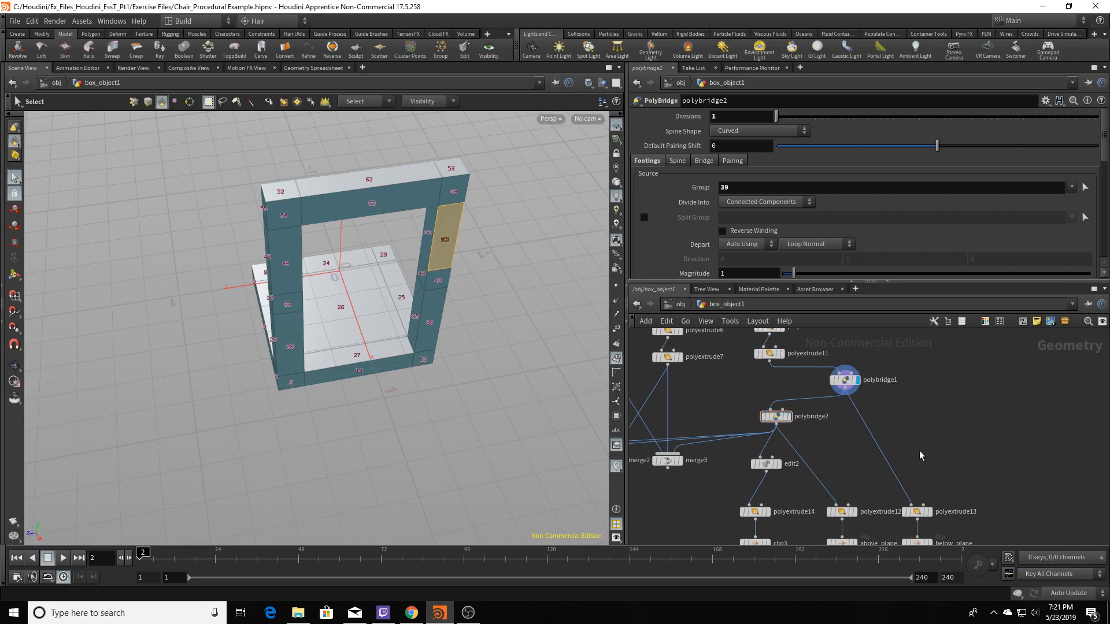
Display polyextrude13 and show its parameters to review the extruded face group, distance and inset.
middle_click_drag(926, 454, 897, 392)
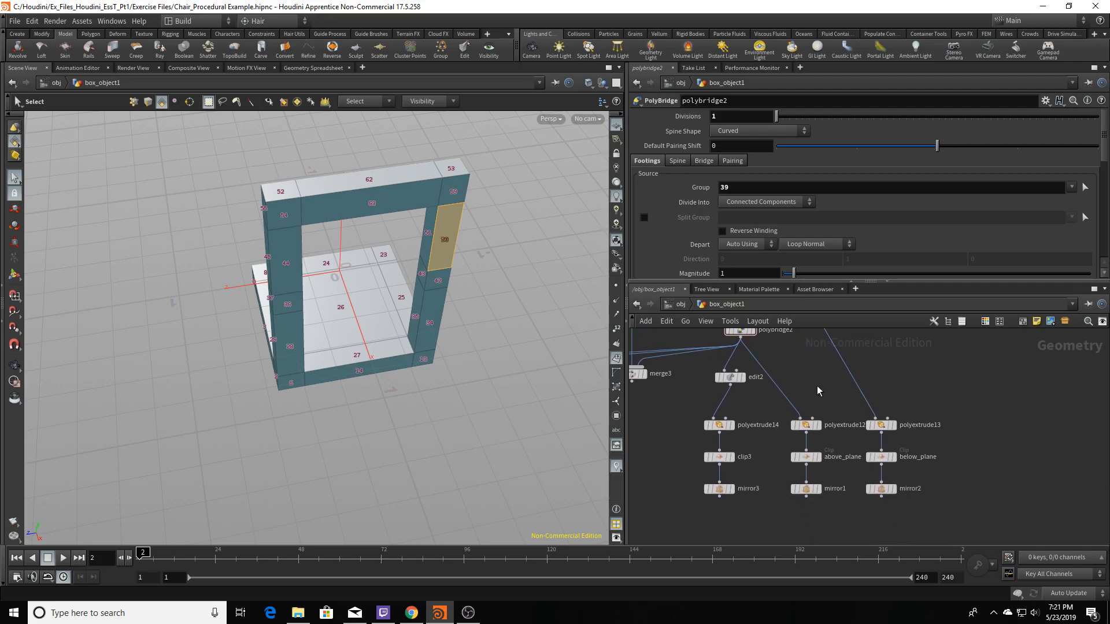
left_click(894, 426)
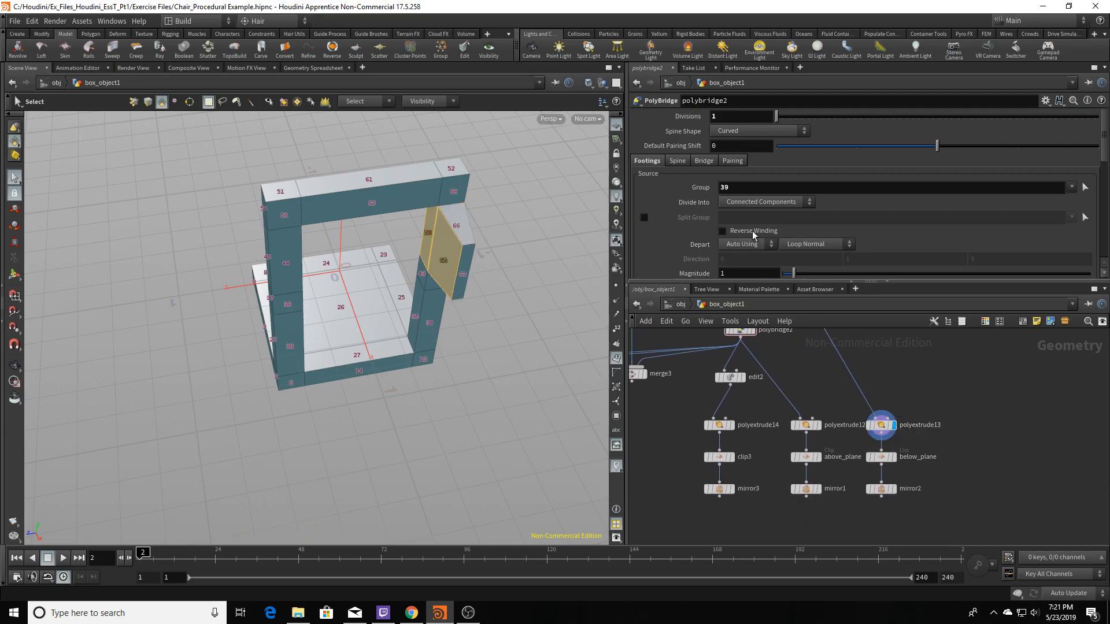
left_click(883, 431)
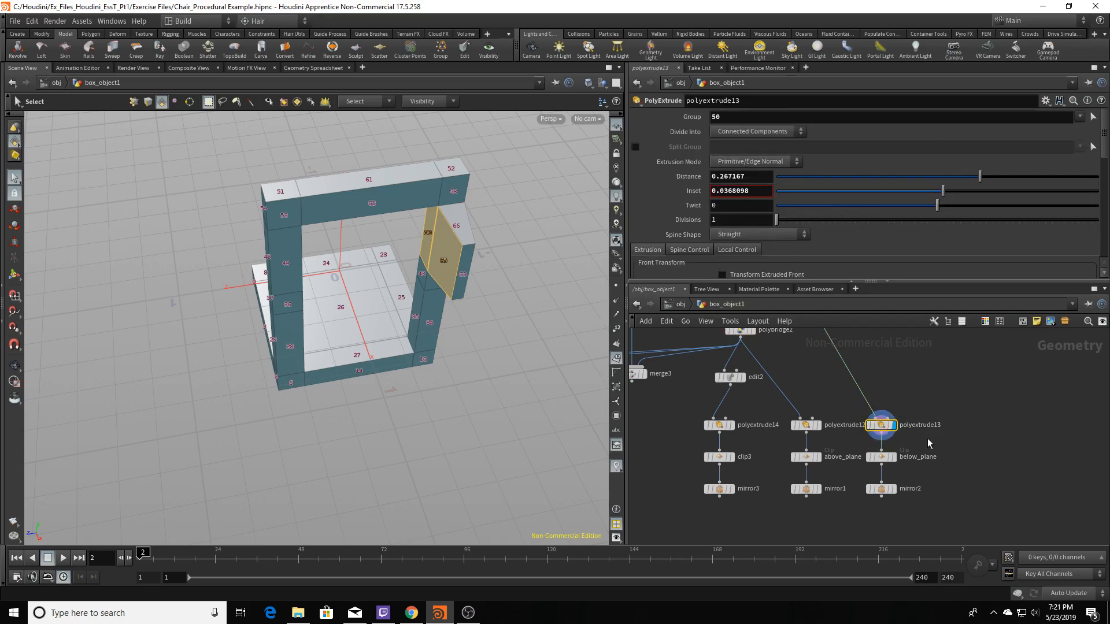
Display the below_plane clip and its mirror2 result, and examine the mirrored side blocks from the side, back and front.
left_click(894, 457)
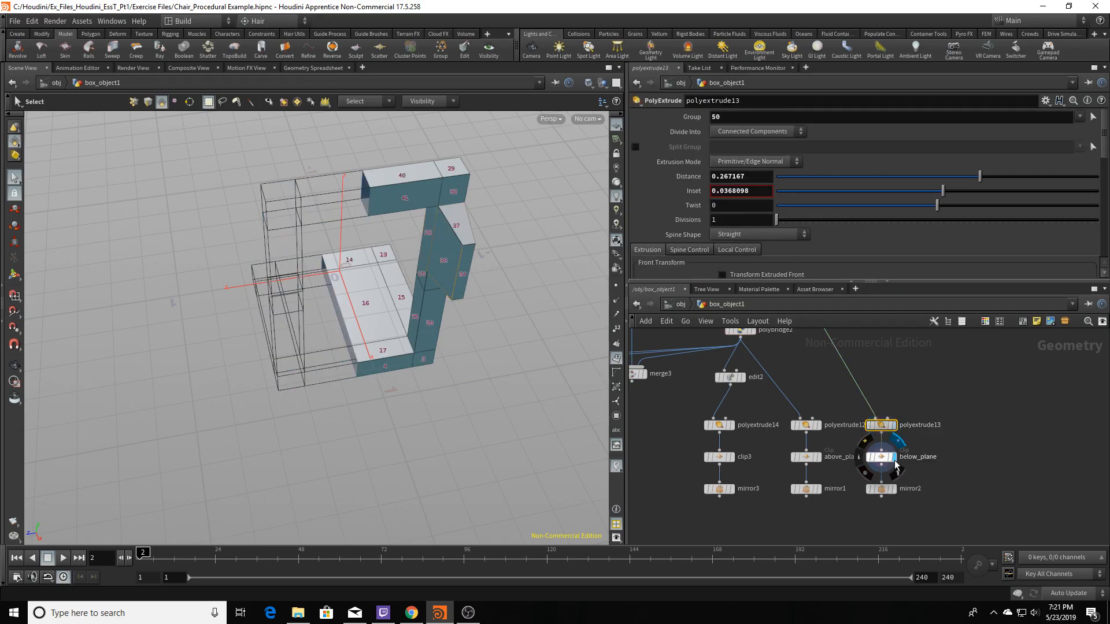
left_click(894, 491)
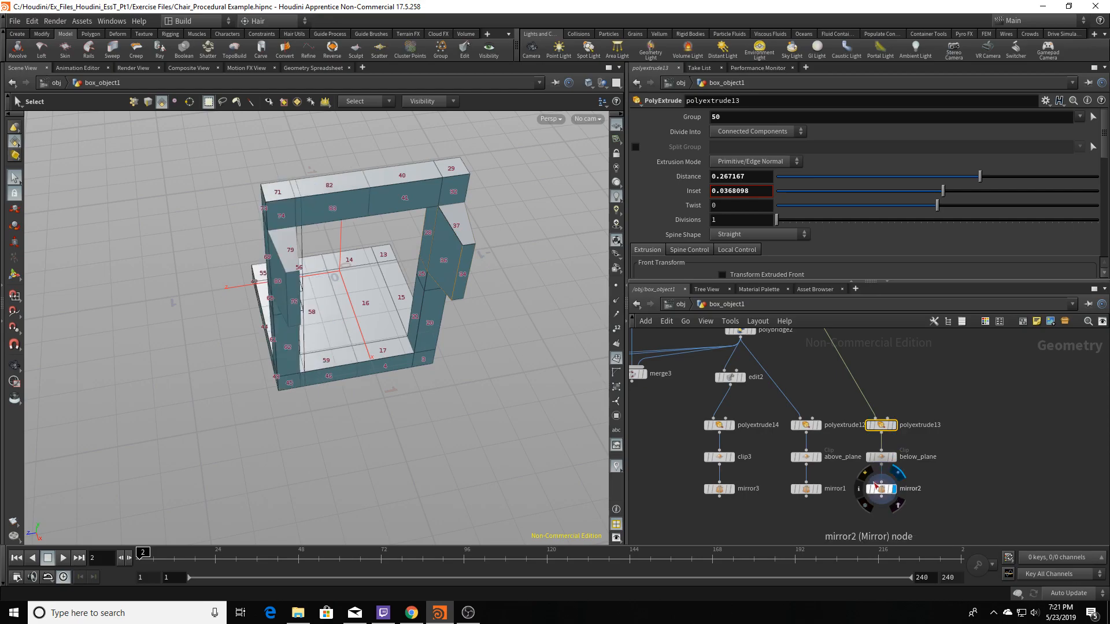
key("space")
left_click_drag(501, 325, 569, 267)
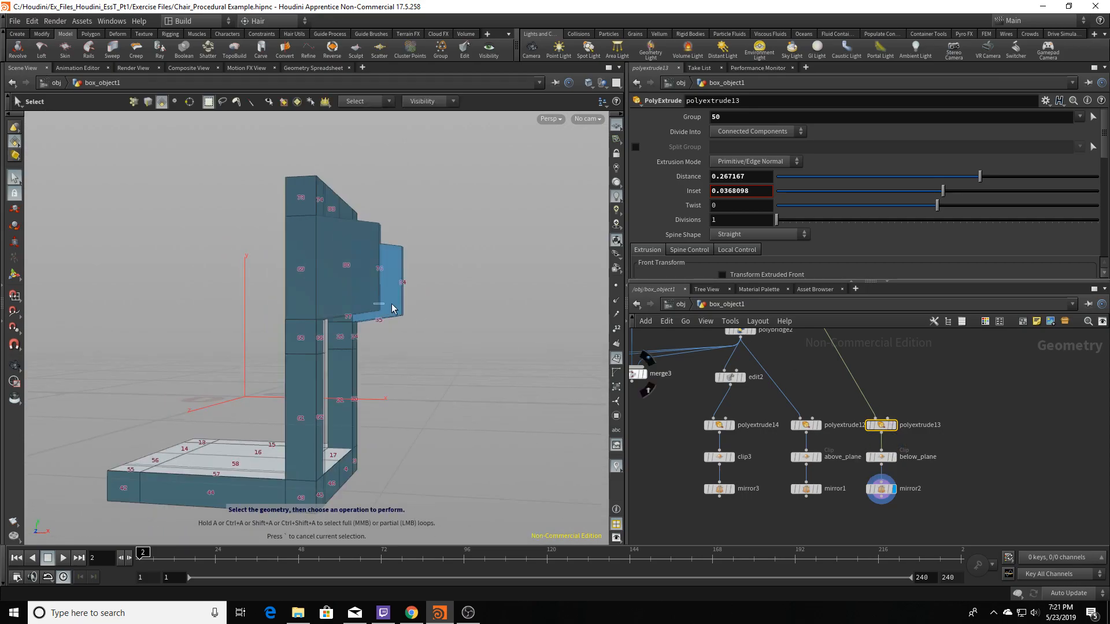
key("space")
left_click_drag(471, 314, 369, 248)
key("space")
left_click_drag(577, 258, 520, 272)
key("space")
Display the merge3 node and show its list of input operators.
middle_click_drag(792, 372, 861, 469)
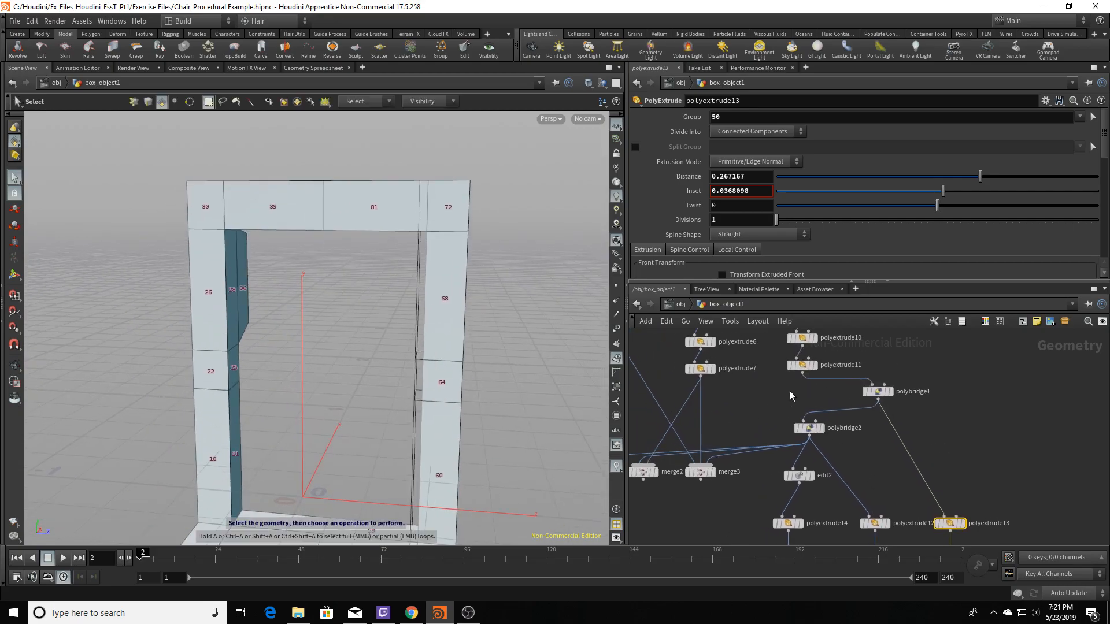
middle_click_drag(751, 418, 877, 458)
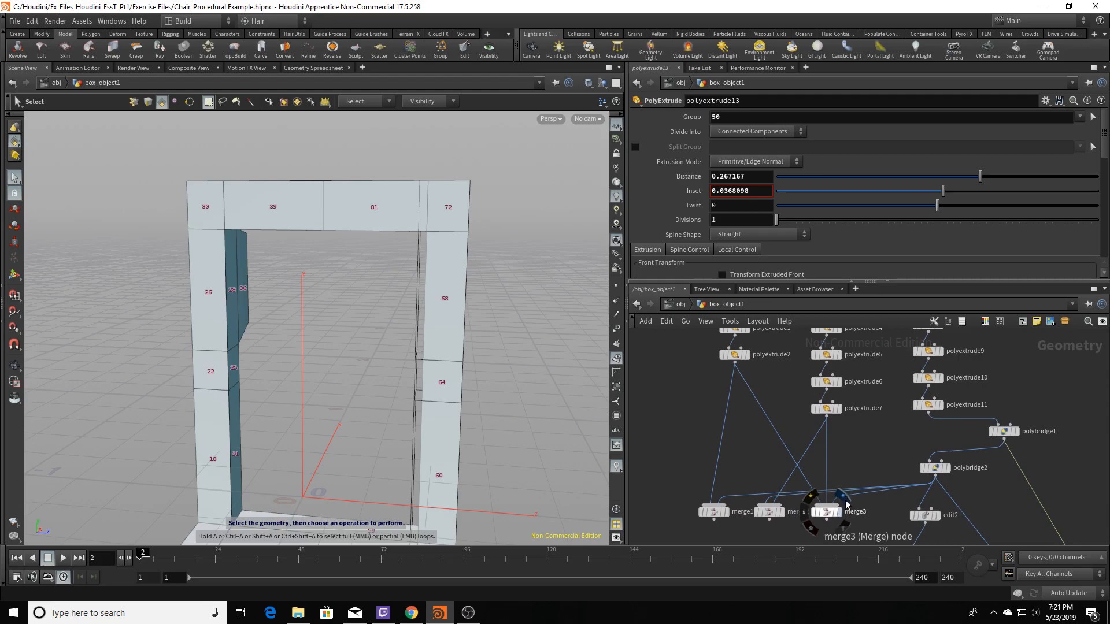
left_click(843, 502)
key("space")
left_click_drag(379, 321, 461, 255)
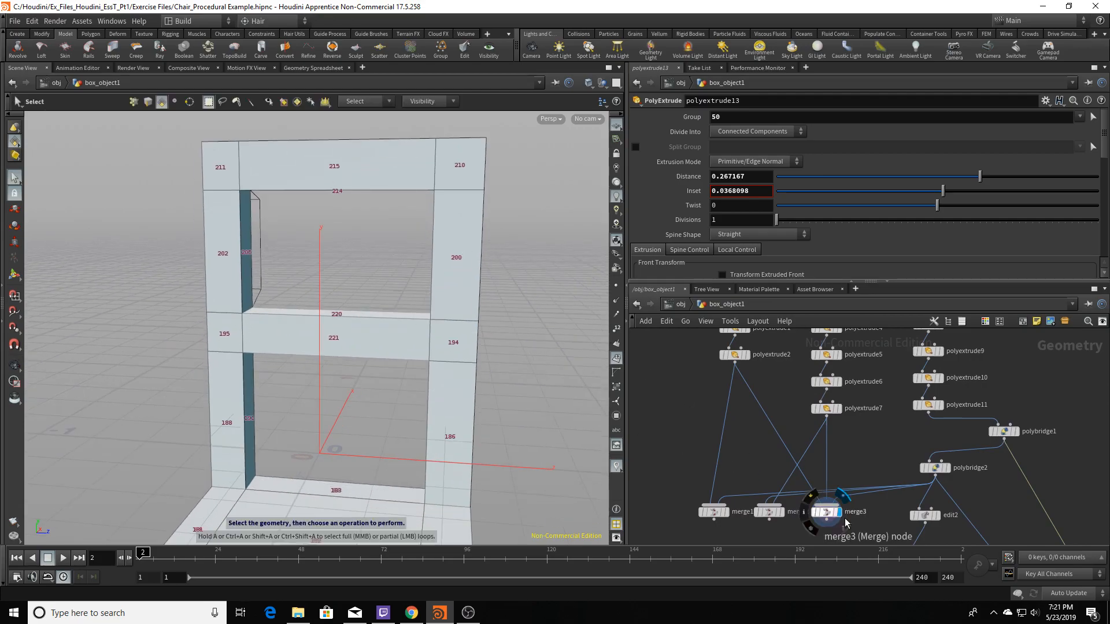
left_click(826, 511)
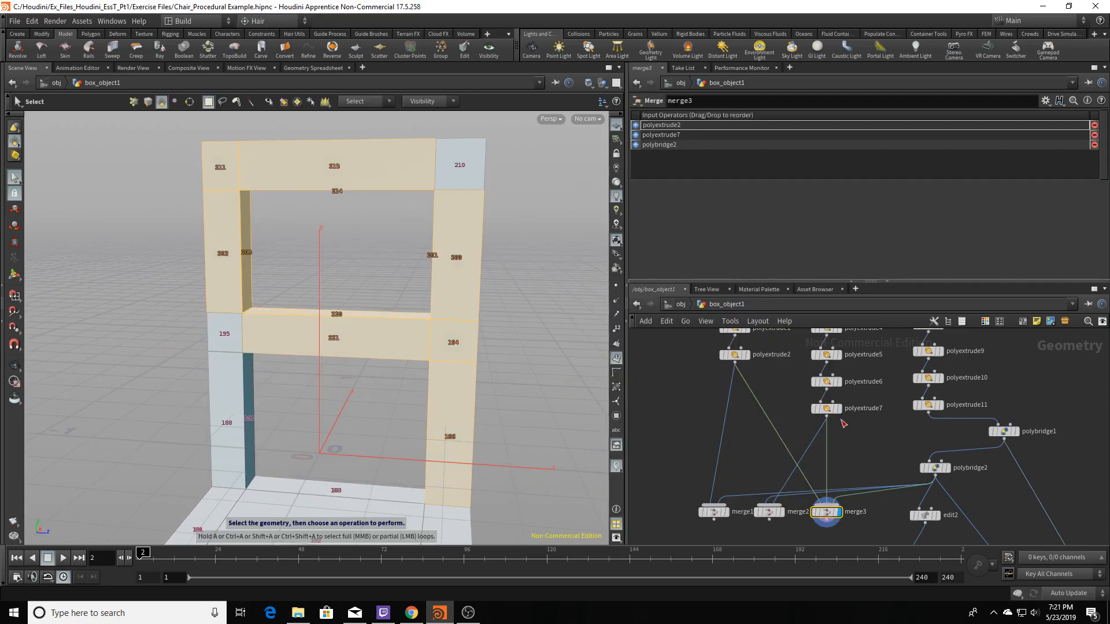
Display merge3's inputs polyextrude7, polyextrude2 and polybridge2 individually to compare the leg variations and backrest being combined.
left_click(838, 408)
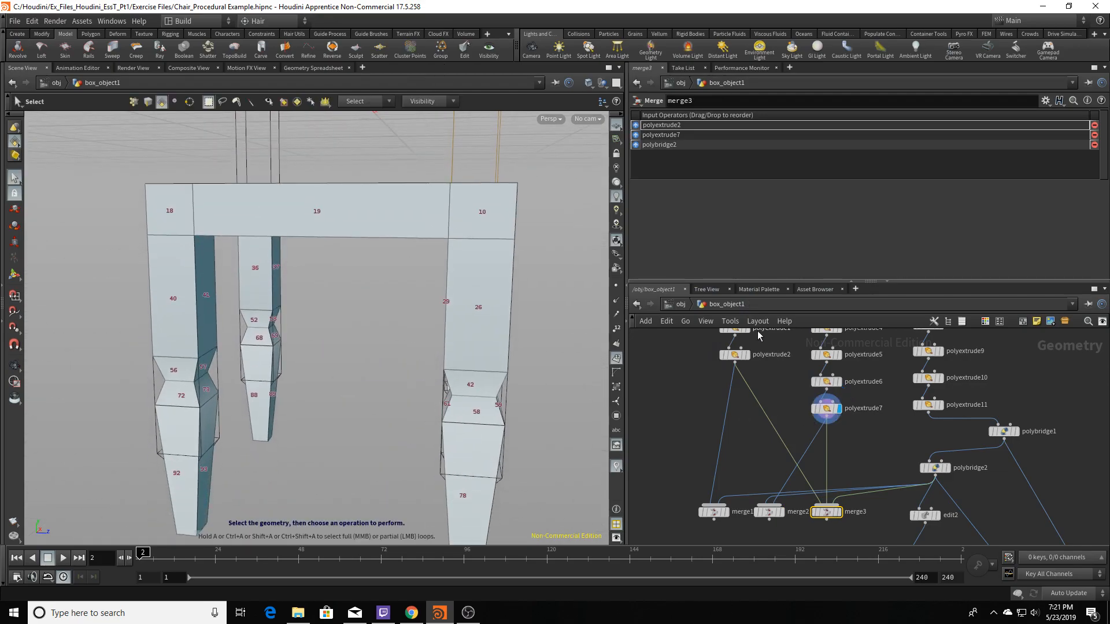
left_click(746, 354)
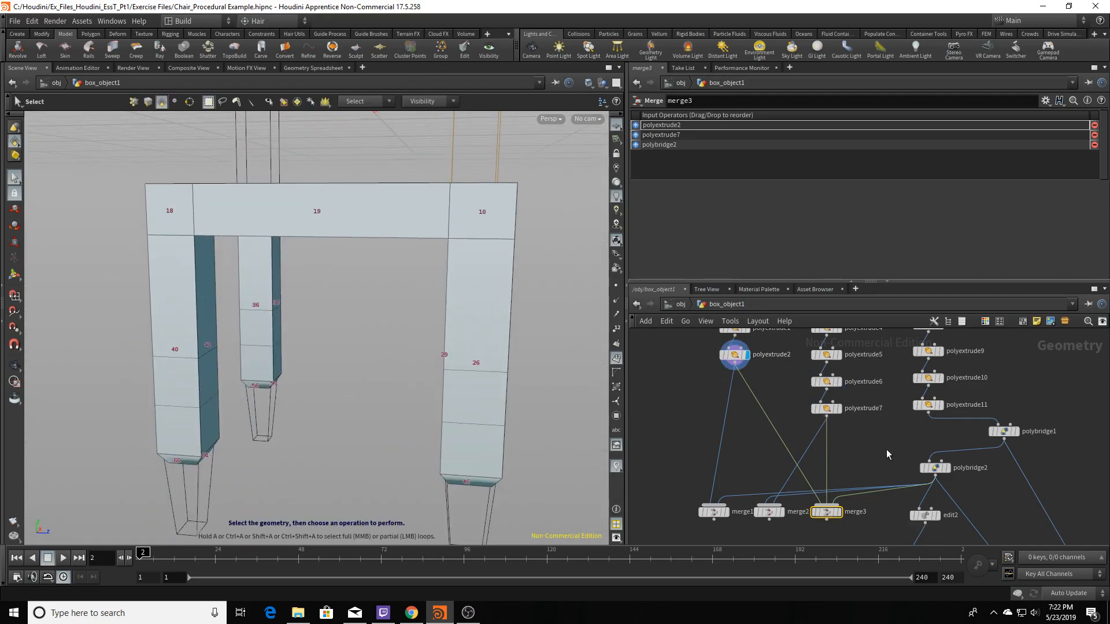
left_click(948, 467)
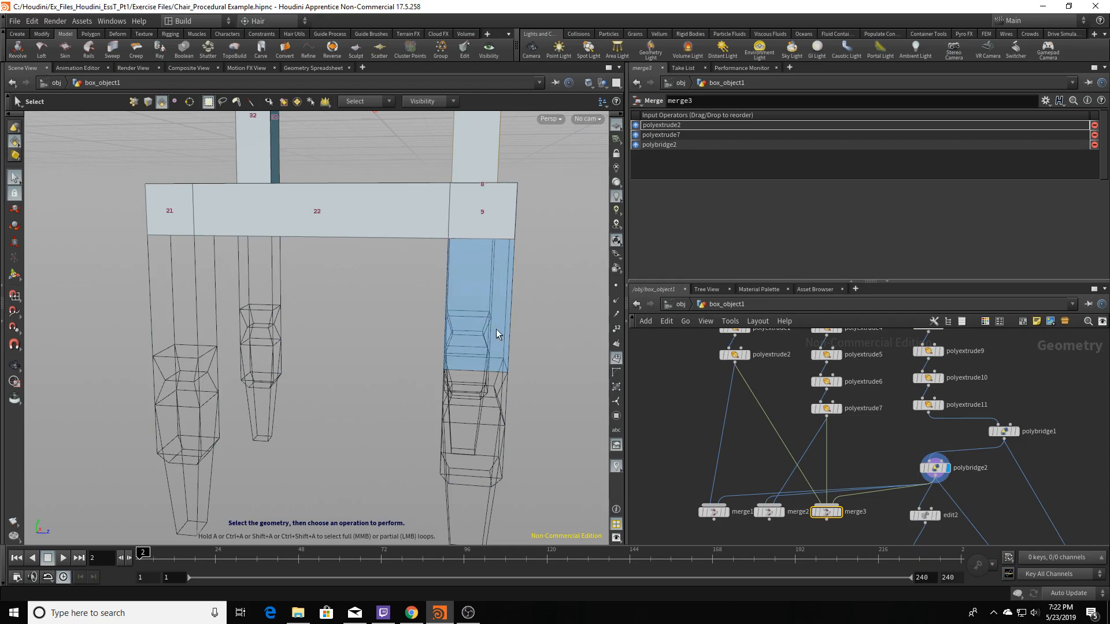
Display polyextrude2 on its own to examine the straight-leg variation.
key("Escape")
left_click_drag(546, 298, 510, 308, "alt")
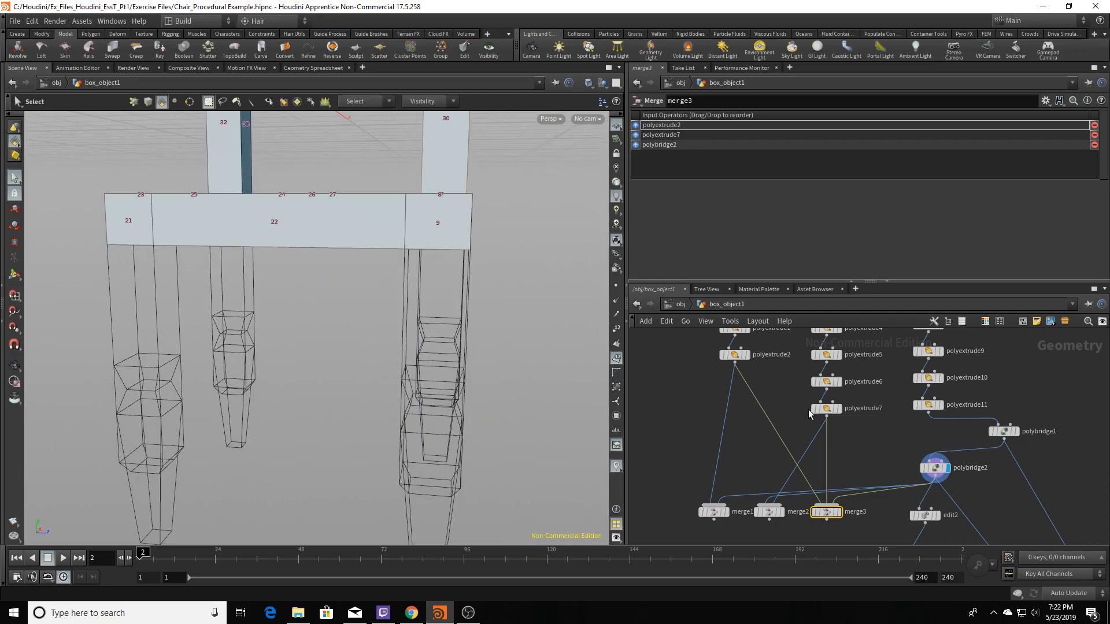
left_click(744, 356)
scroll(764, 426, "down", 4)
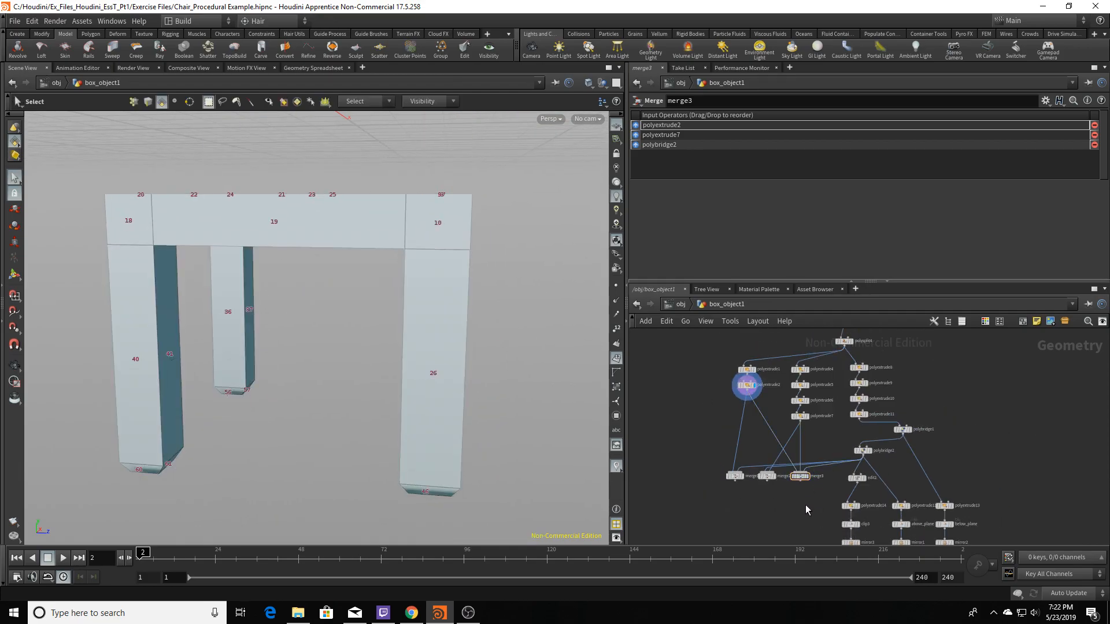
Add a new Merge node in the open space below merge3, beside the mirror nodes.
middle_click_drag(806, 504, 757, 395)
key("Tab")
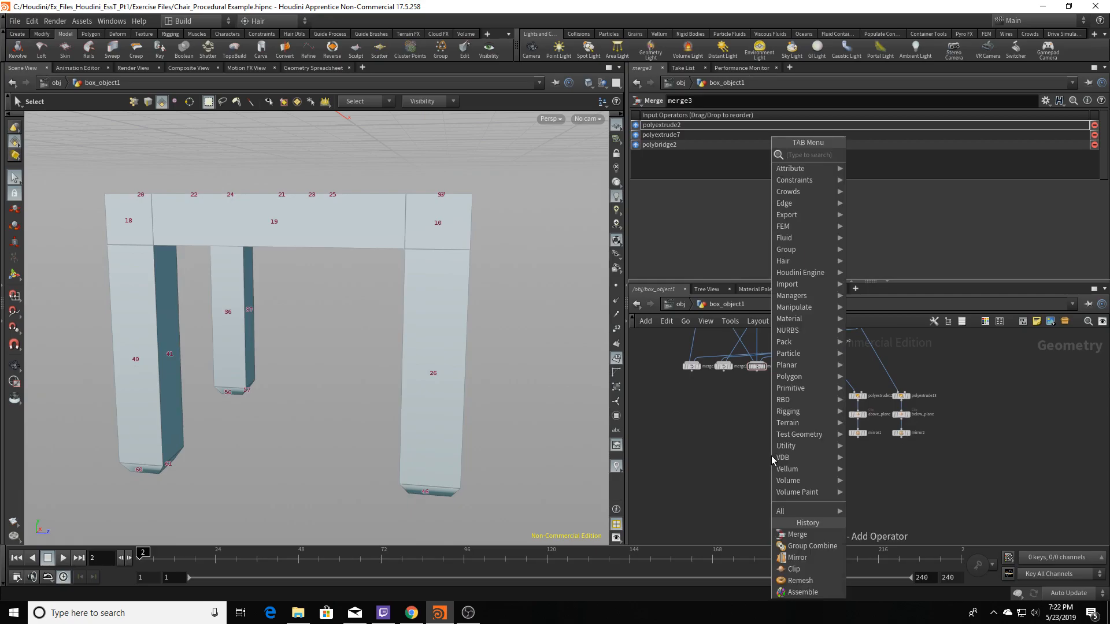
type("mer")
key("Return")
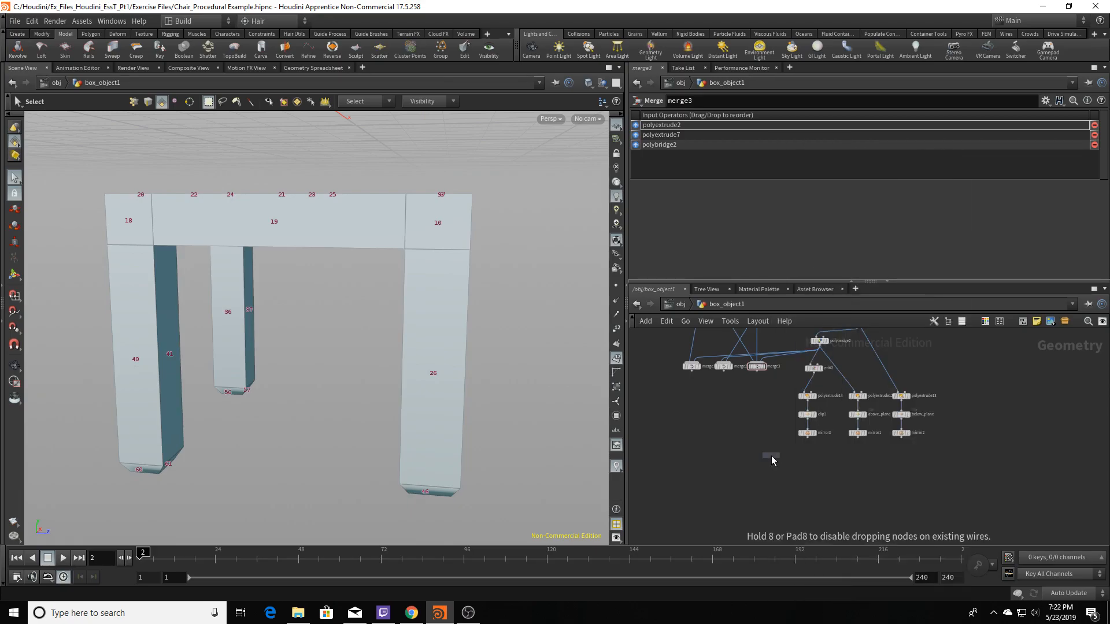
left_click(771, 455)
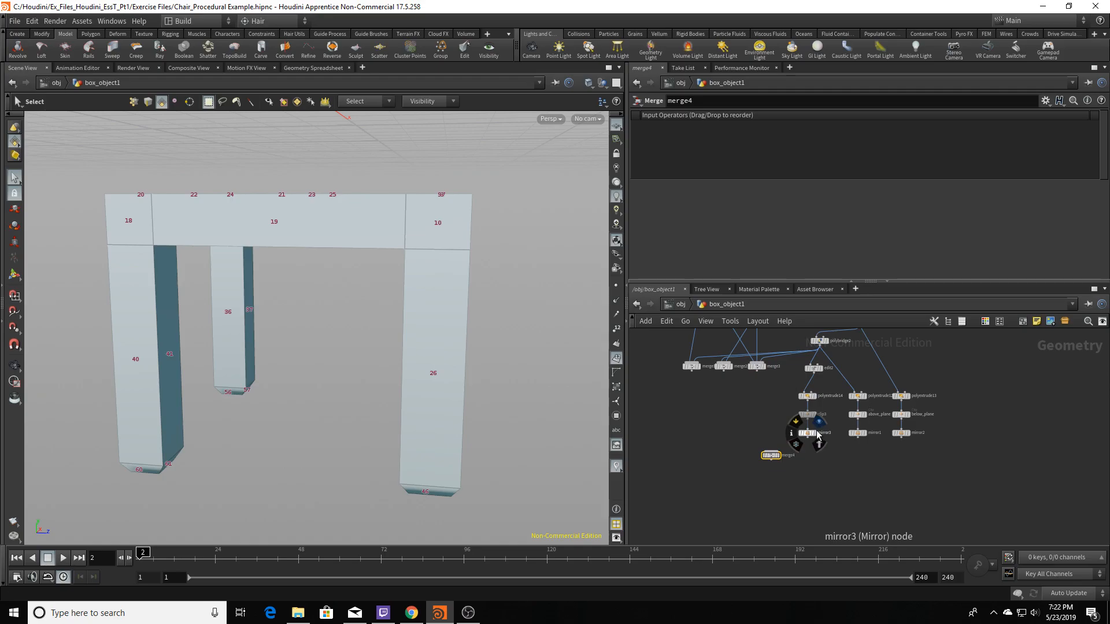
Display mirror3 and examine the mirrored backrest with angled horns from the front.
left_click(812, 433)
key("space")
left_click_drag(405, 214, 389, 231)
left_click_drag(336, 270, 349, 277)
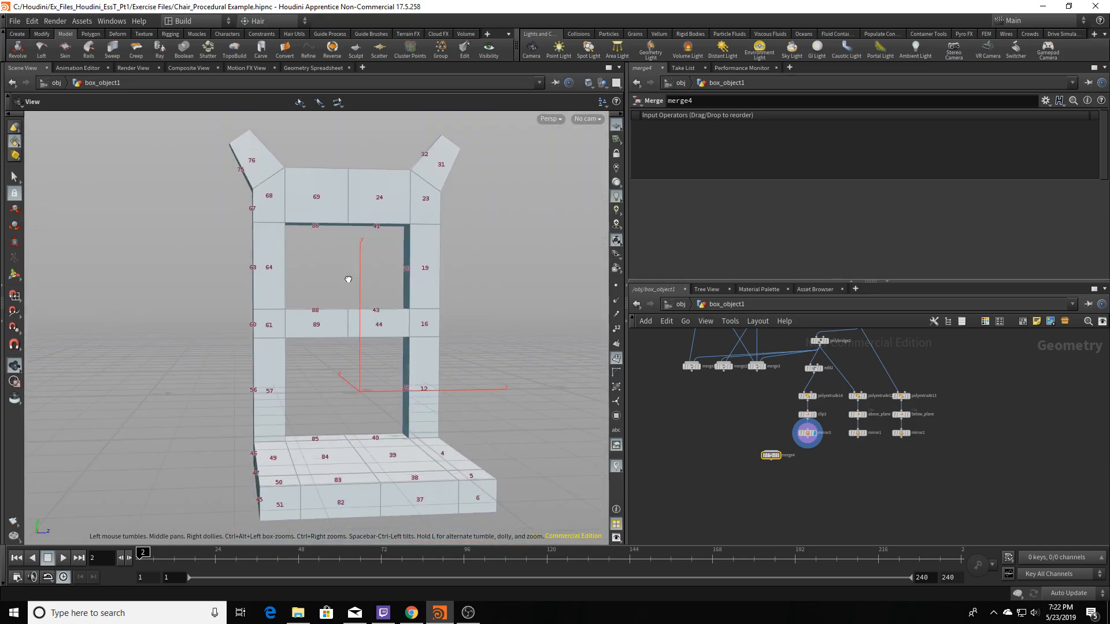
Connect the output of polyextrude7 to merge4 as its first input, supplying the shaped legs.
middle_click_drag(719, 393, 743, 442)
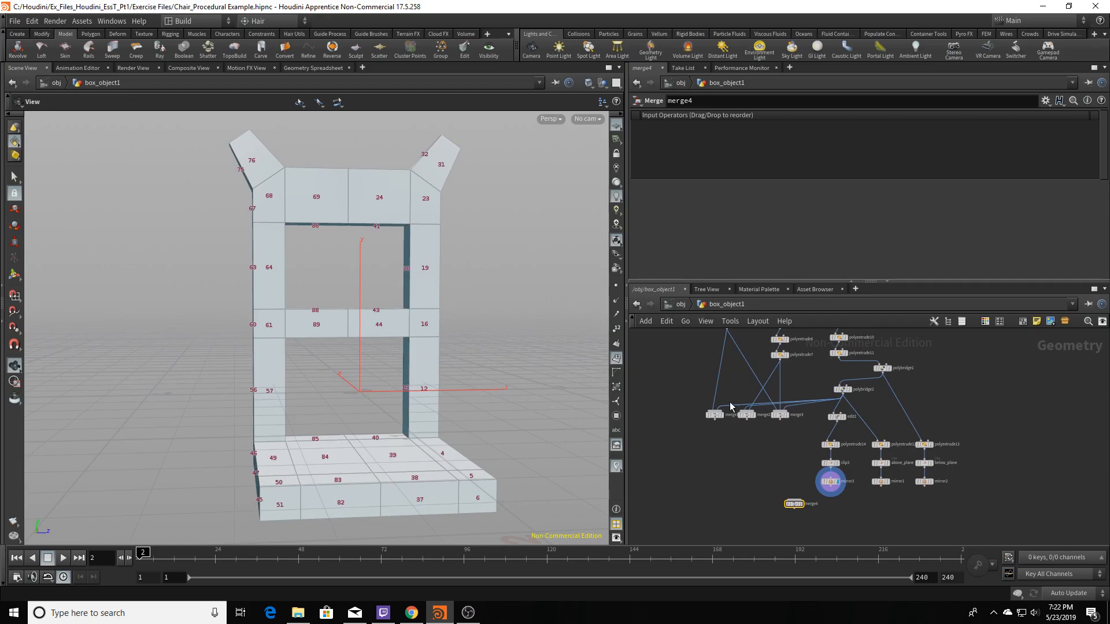
middle_click_drag(709, 368, 723, 437)
middle_click_drag(791, 425, 784, 395)
left_click(783, 394)
middle_click_drag(798, 537, 798, 467)
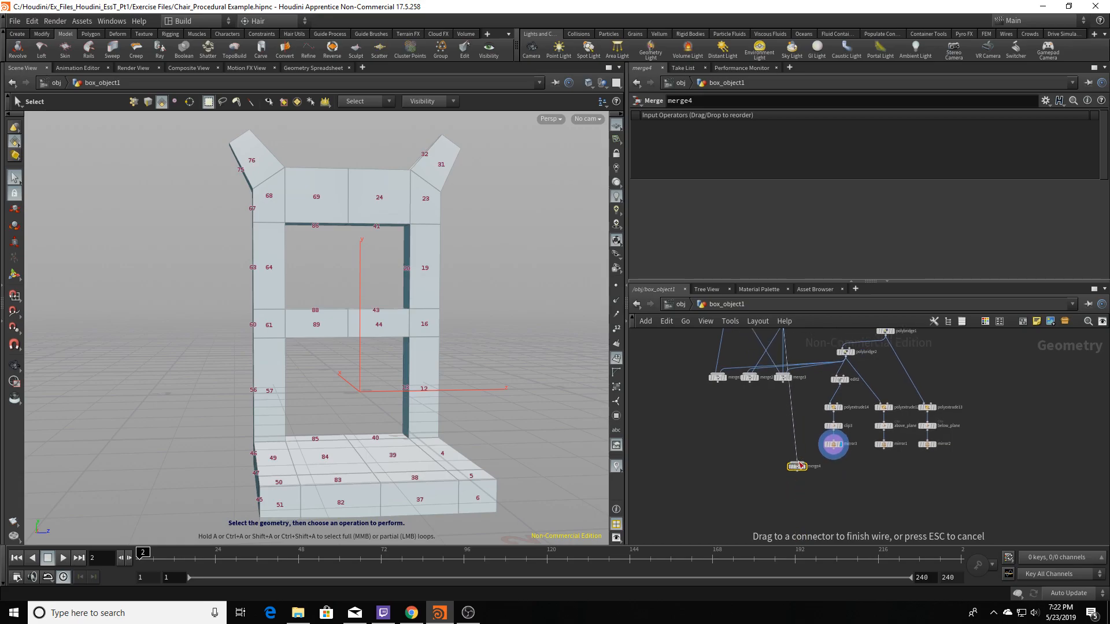
left_click(798, 463)
middle_click_drag(441, 433, 440, 274, "alt")
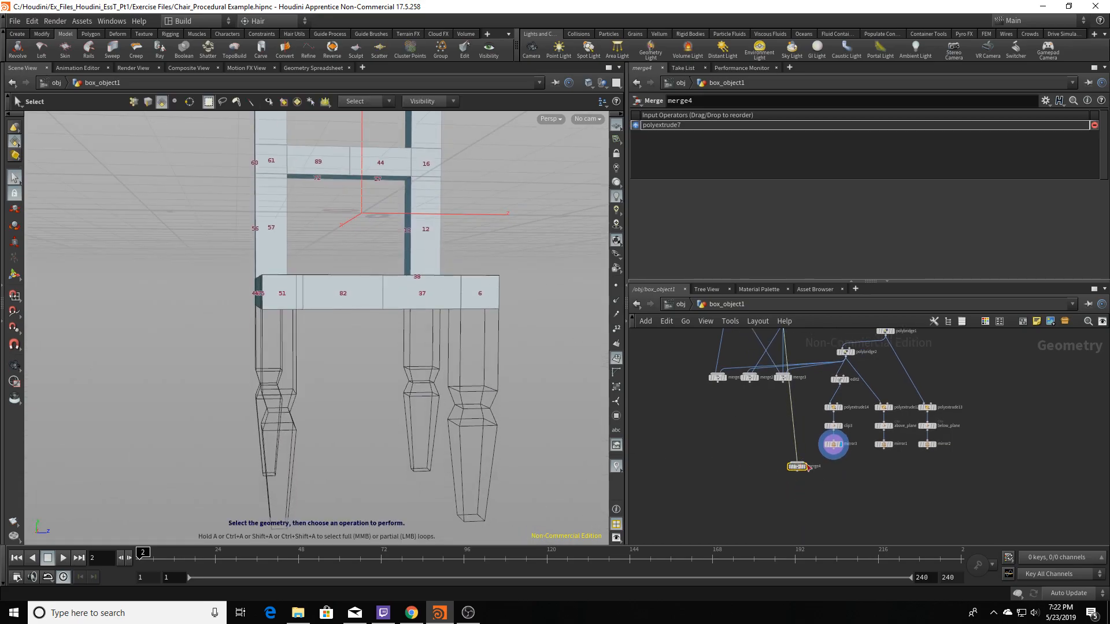
Display merge4 and connect mirror3 to it so the horned backrest joins the shaped legs.
left_click(807, 472)
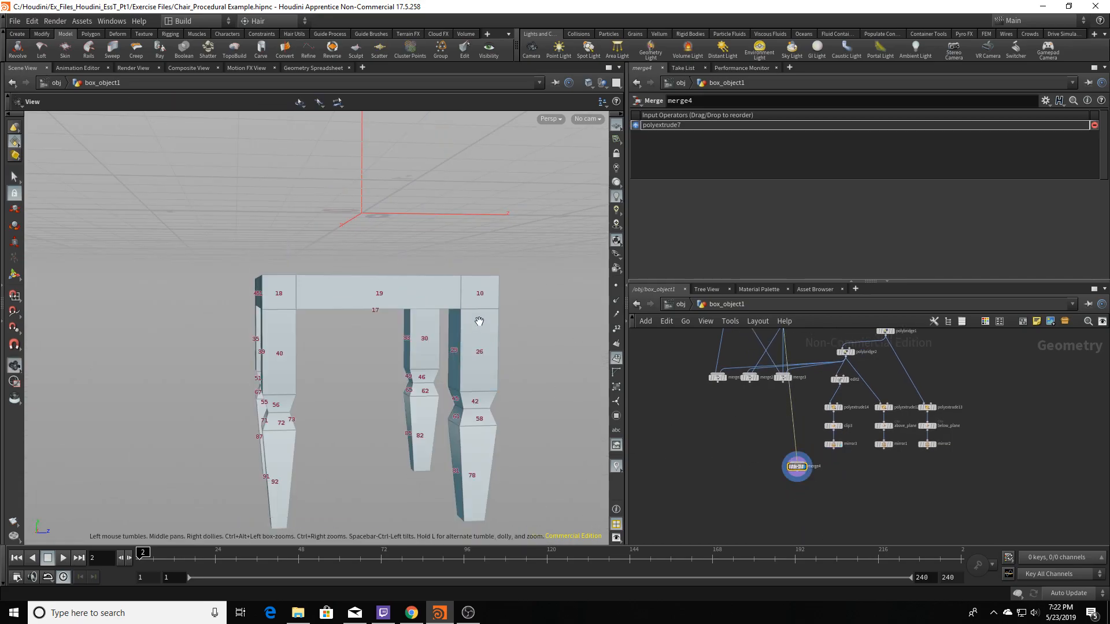
left_click_drag(532, 306, 515, 308, "alt")
scroll(797, 472, "up", 2)
scroll(838, 465, "up", 2)
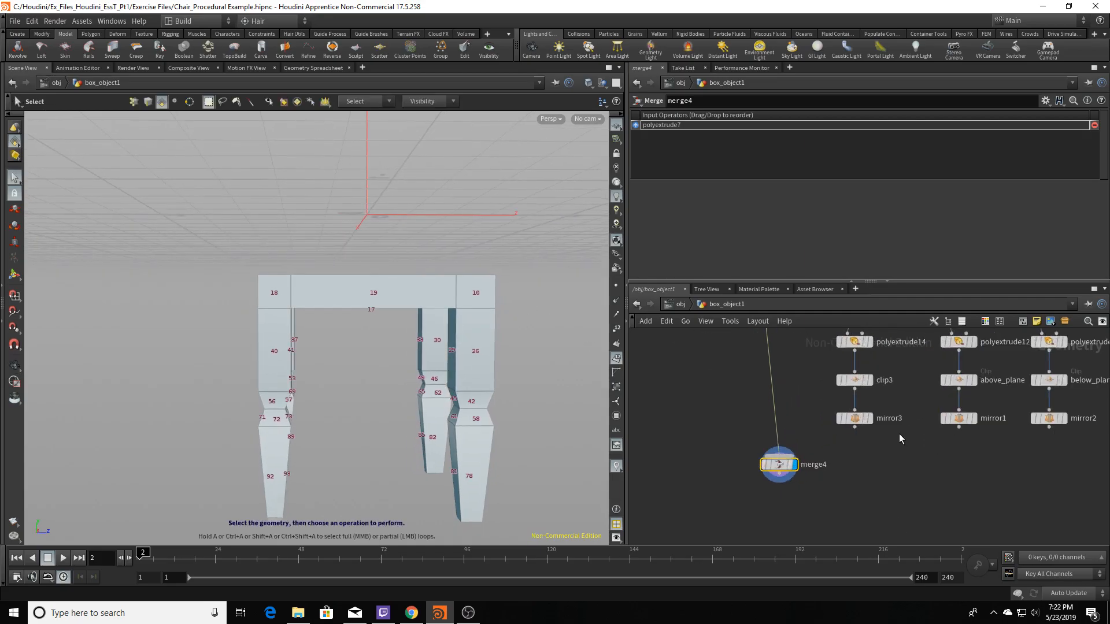
left_click_drag(854, 429, 785, 455)
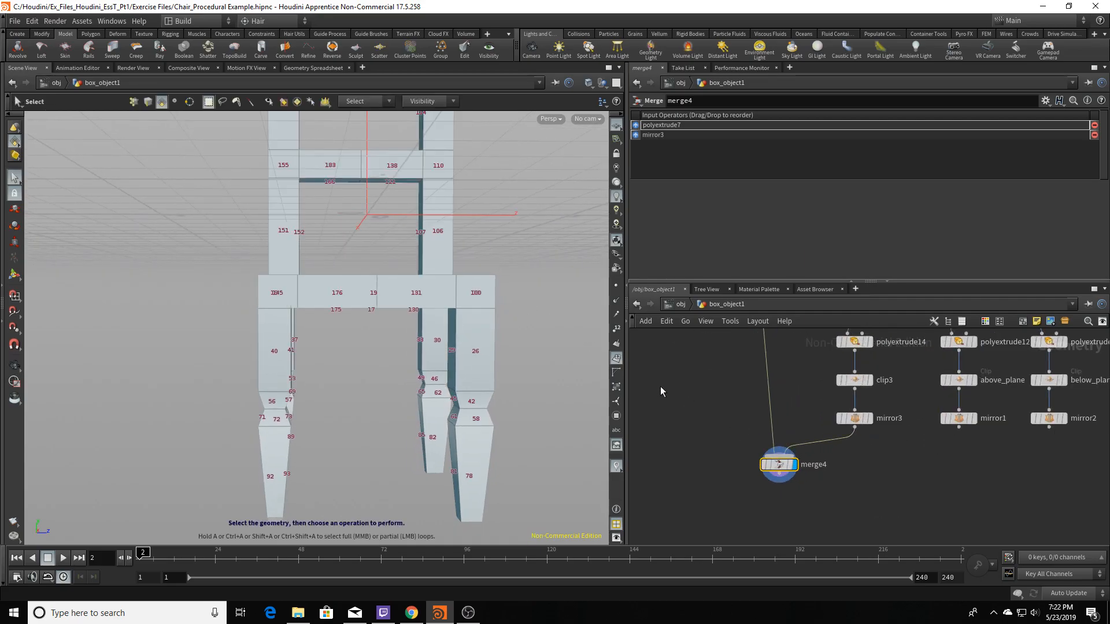
Examine the combined chair's horned backrest and seat from an angled view.
middle_click_drag(505, 164, 510, 419, "alt")
left_click_drag(489, 317, 535, 329)
key("s")
scroll(848, 425, "down", 3)
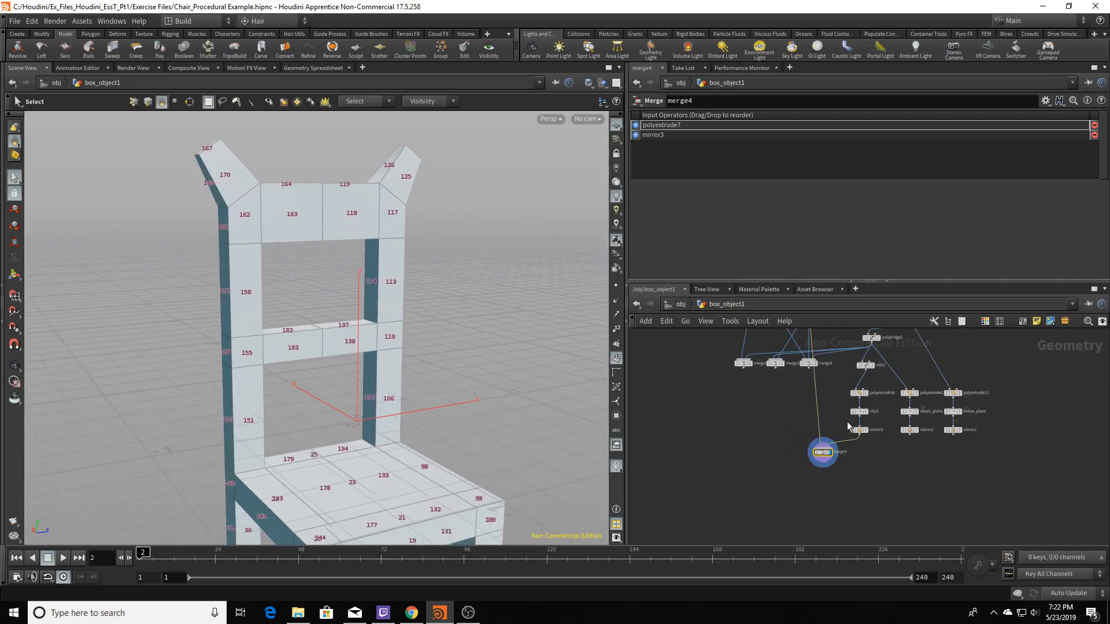
Replace merge4's mirror3 input with the clip3 output to merge only half of the horned backrest.
middle_click_drag(842, 379, 815, 448)
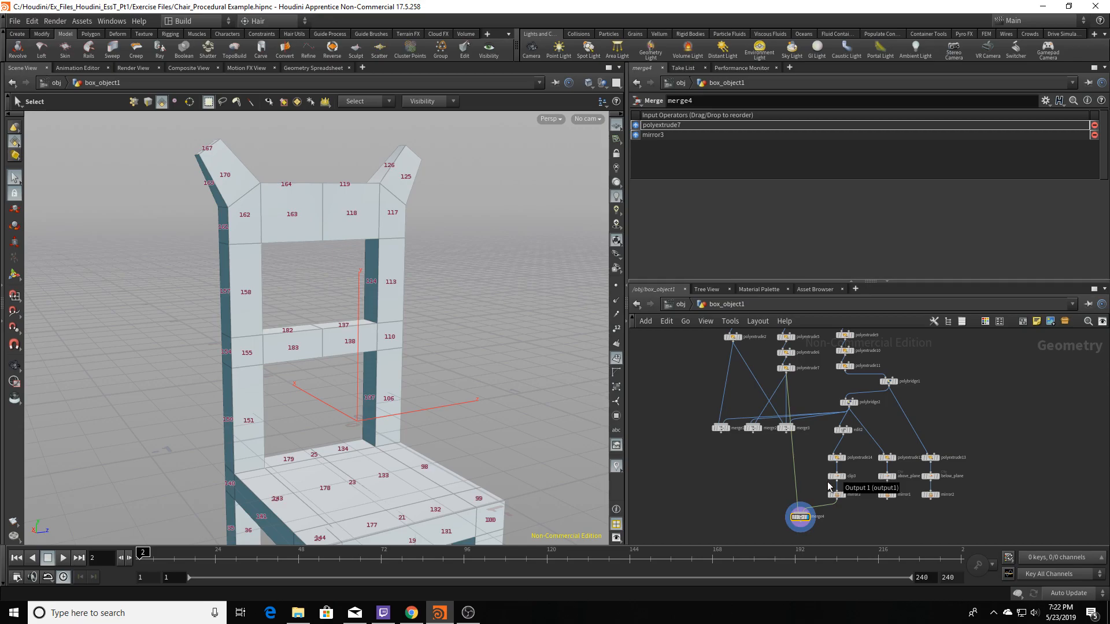
scroll(830, 483, "up", 3)
left_click_drag(840, 500, 851, 500)
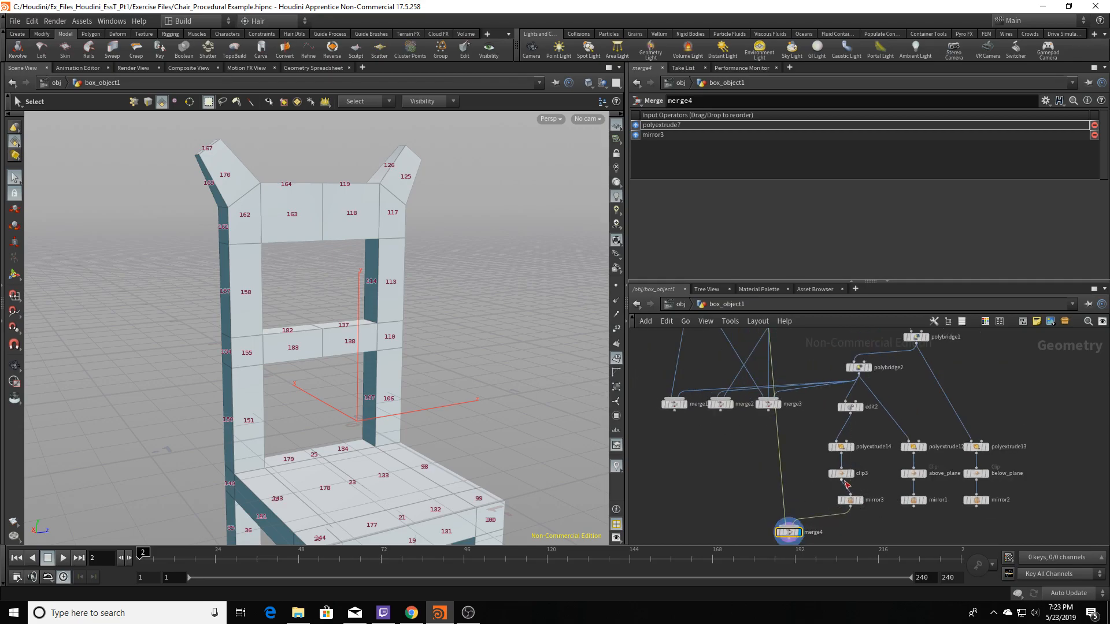
left_click(845, 487)
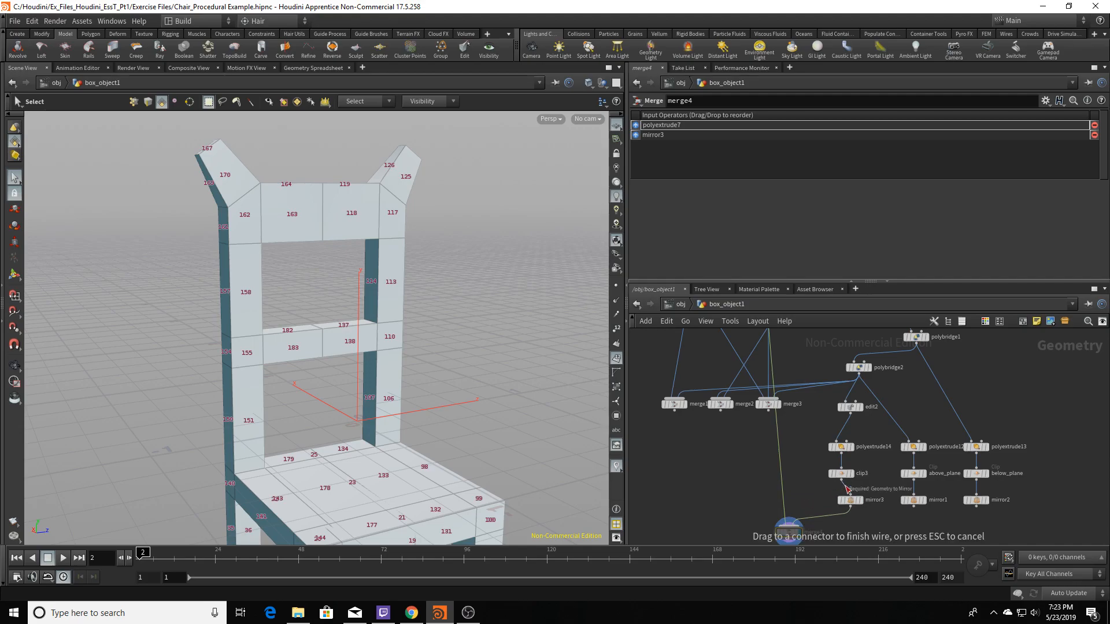
left_click(828, 516)
key("Delete")
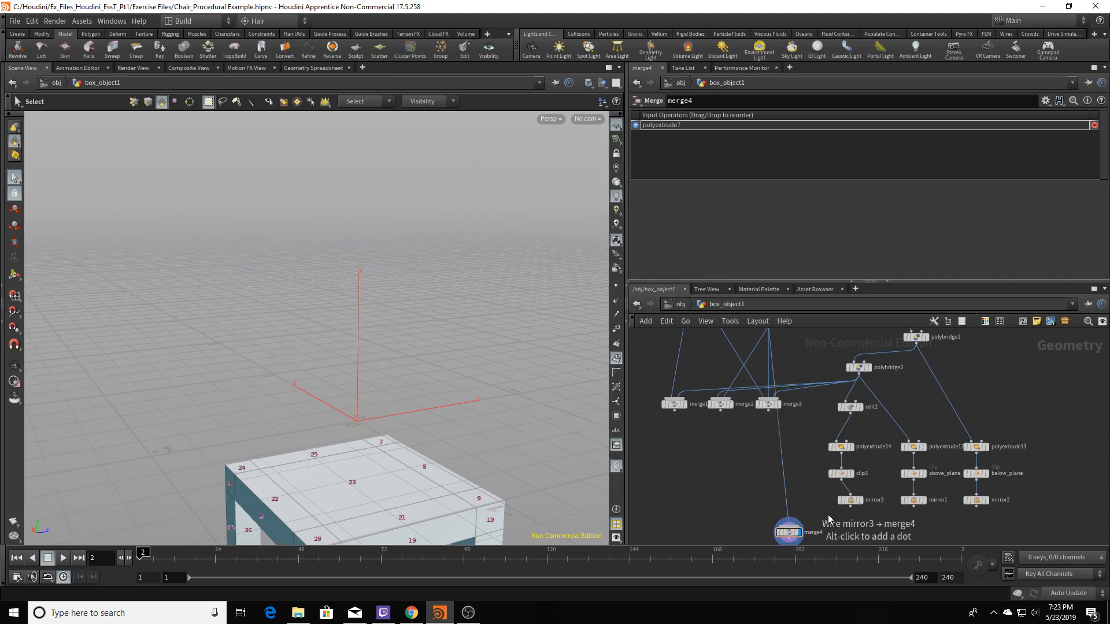
left_click(841, 481)
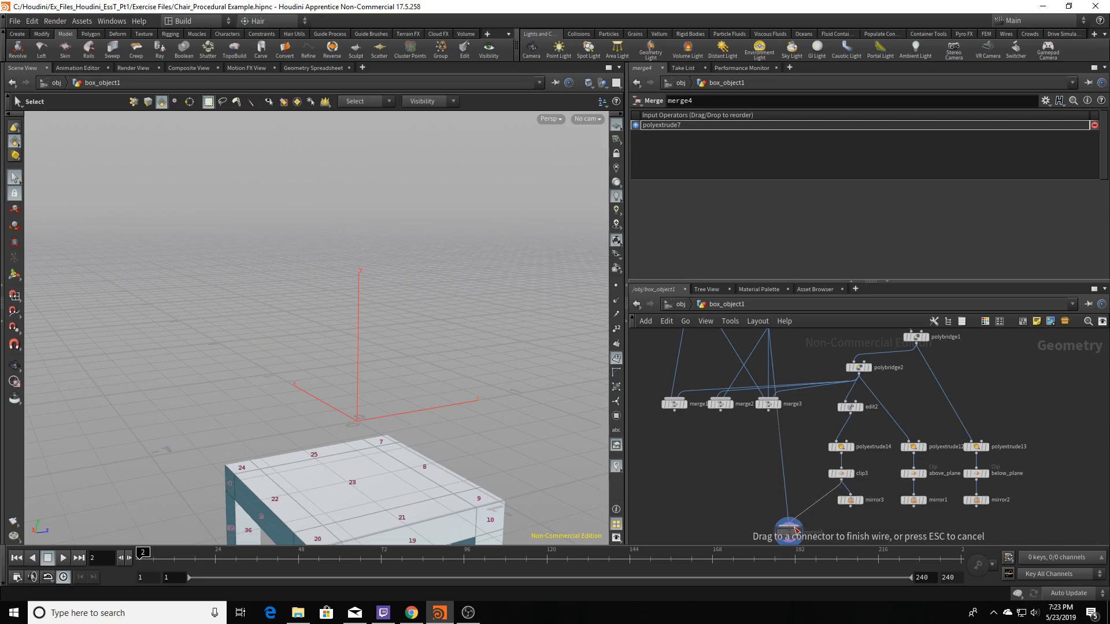
left_click(794, 530)
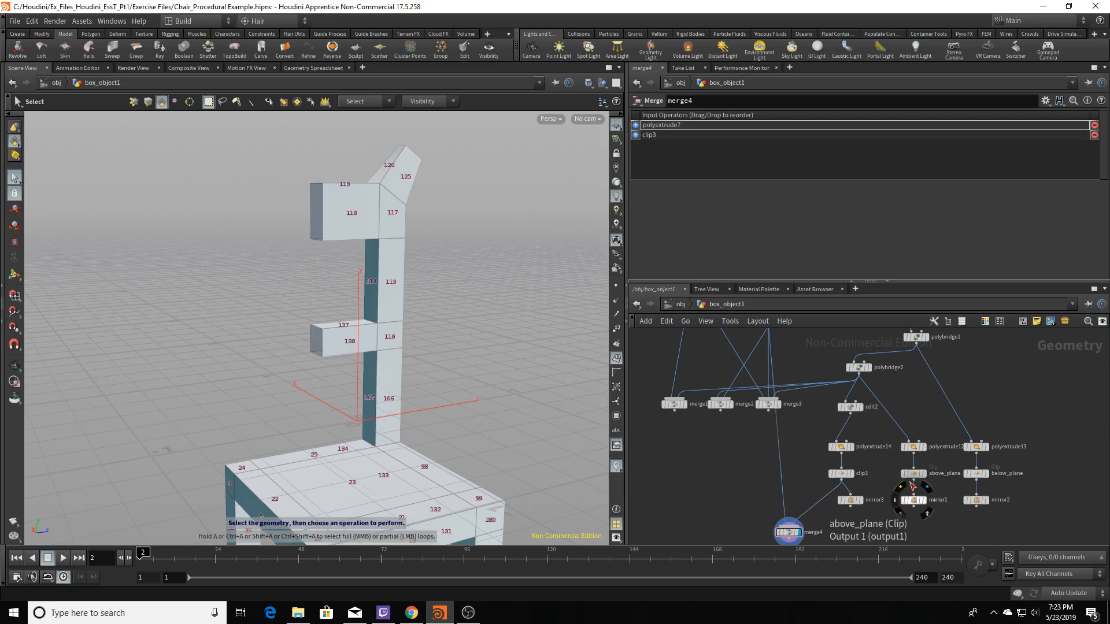
Try above_plane and then mirror1 as merge4's third input to supply the other backrest half.
left_click(915, 483)
left_click(787, 521)
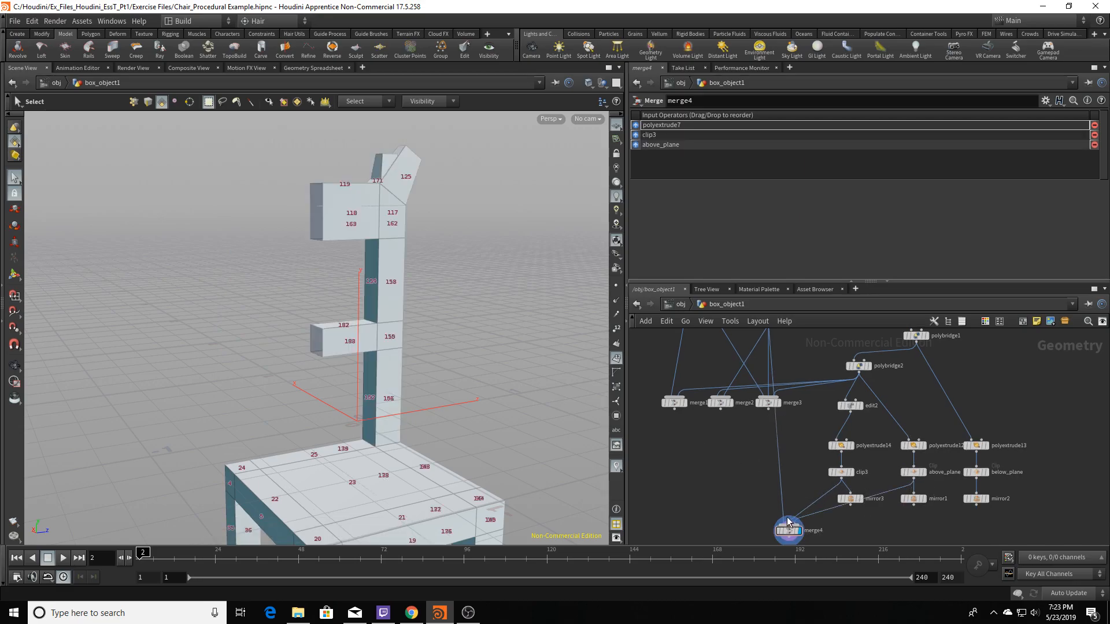
key("ctrl+z")
left_click(913, 505)
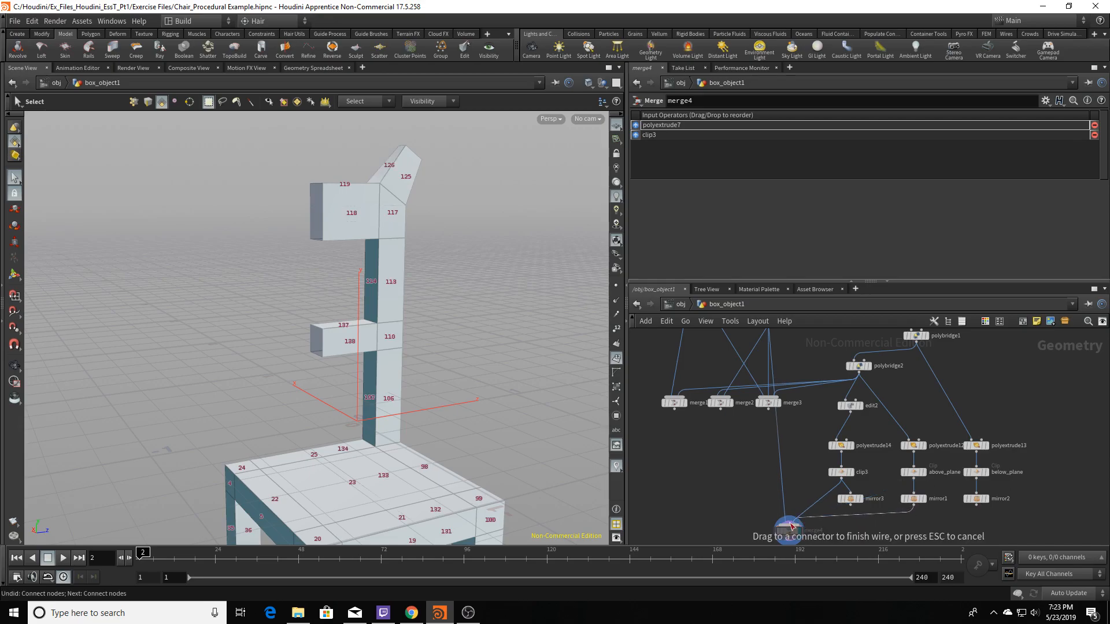
left_click(790, 527)
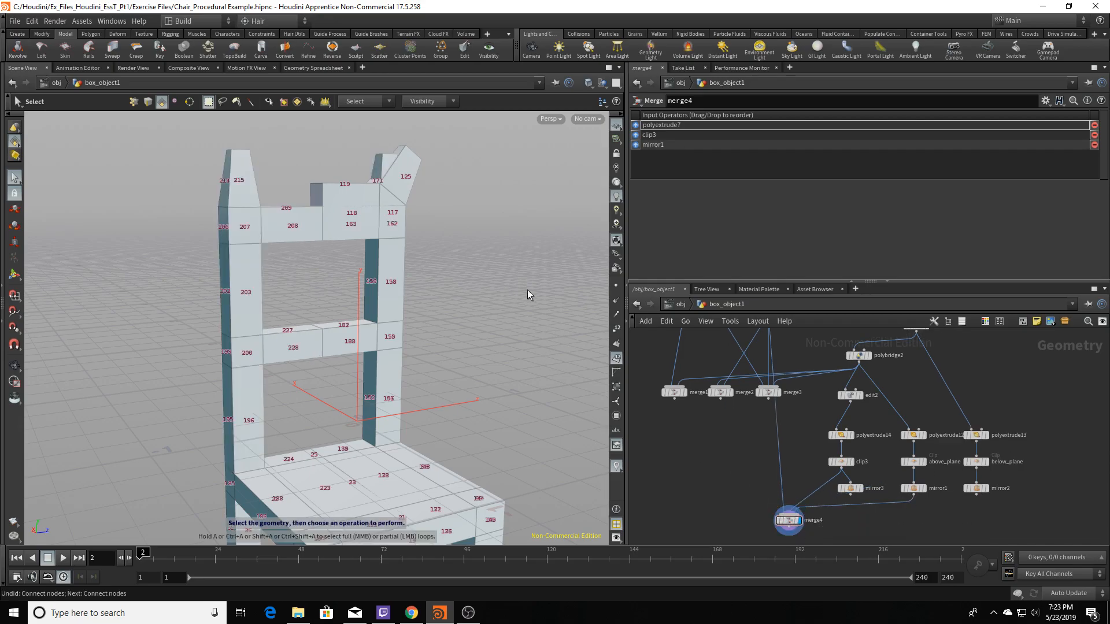
Set the above_plane clip node to keep Primitives Below the Plane.
left_click(913, 488)
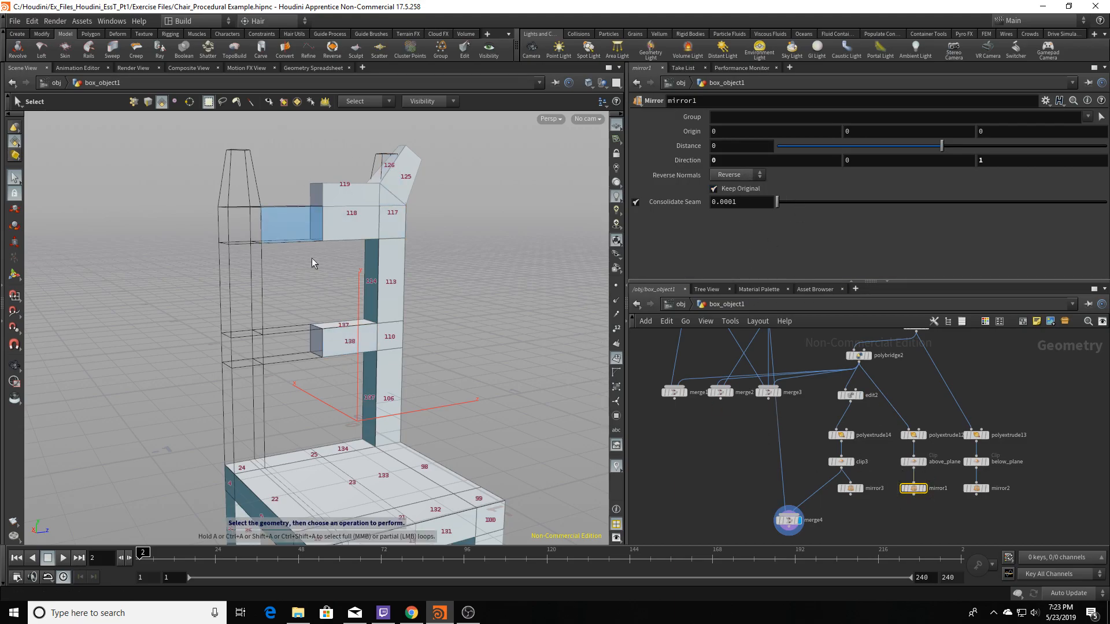
left_click(913, 462)
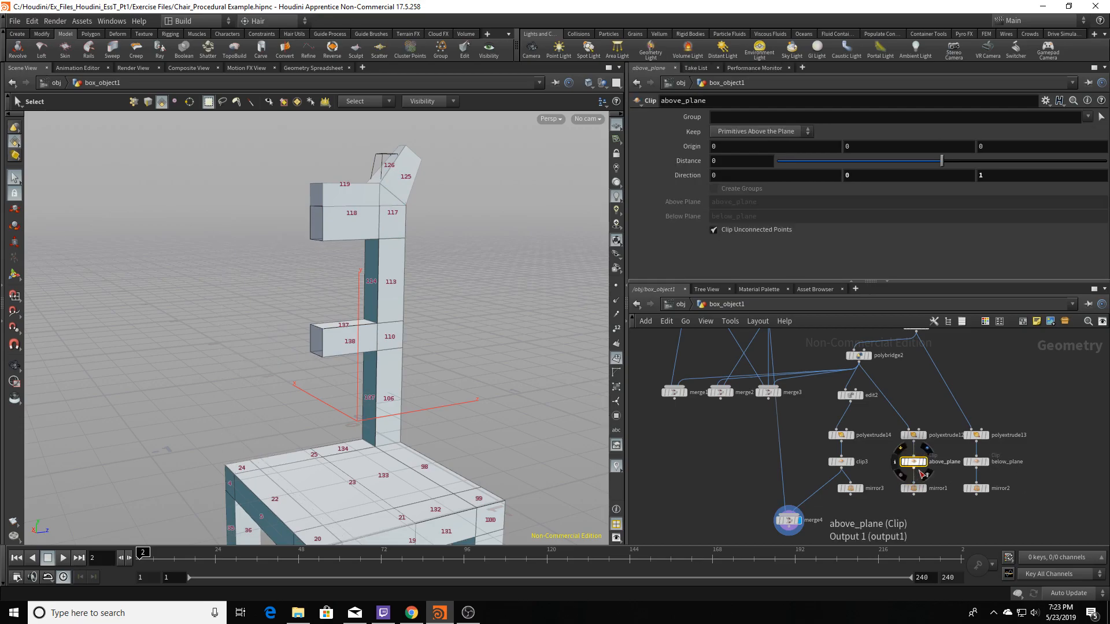
left_click(778, 134)
left_click(769, 161)
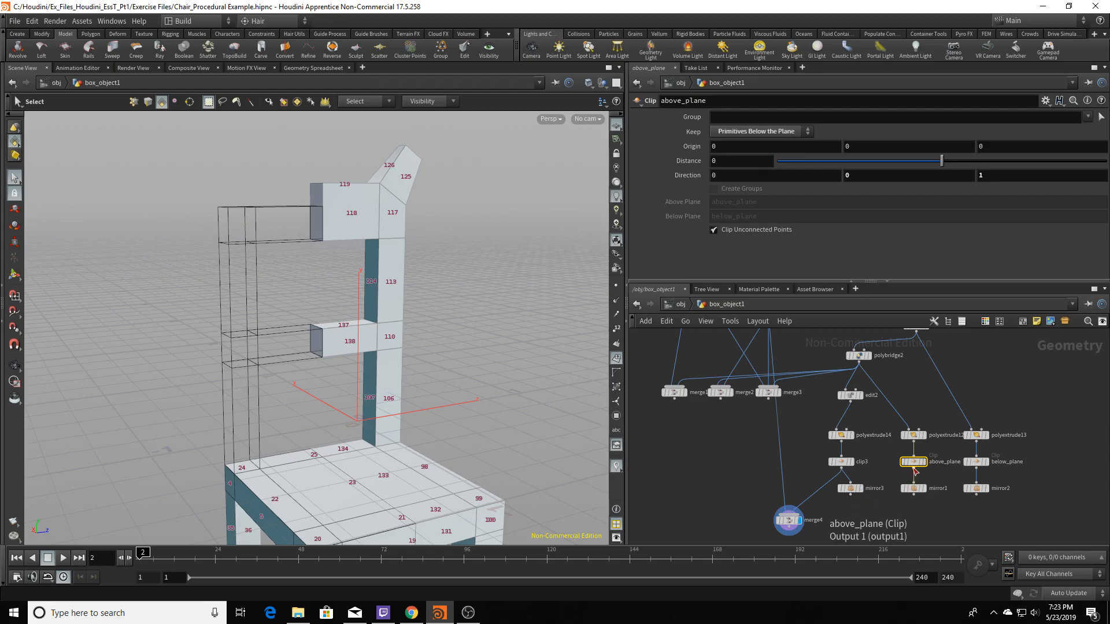
Connect above_plane to merge4 and examine the asymmetric backrest from the front and above.
left_click_drag(913, 469, 803, 507)
left_click_drag(347, 341, 349, 285, "alt")
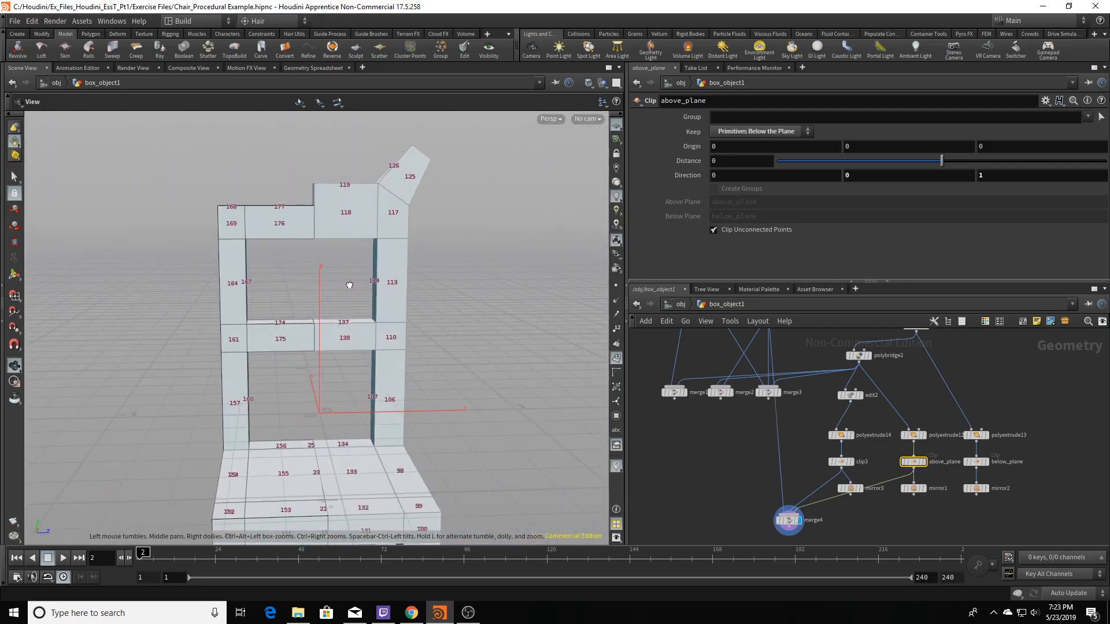
left_click_drag(295, 176, 341, 209)
key("s")
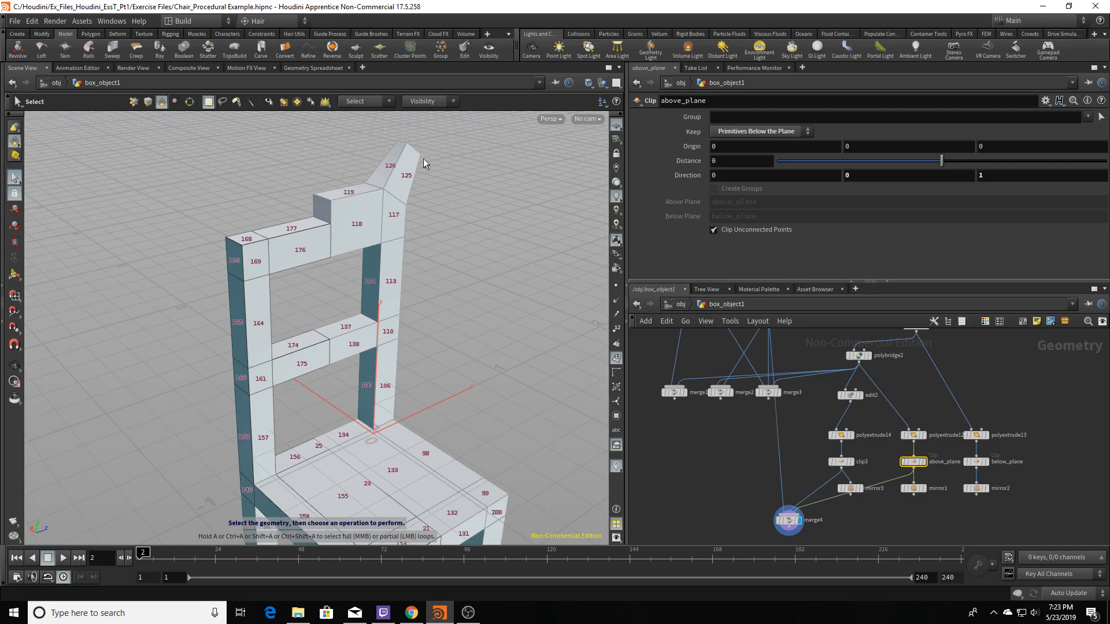
Disconnect above_plane from merge4, swap the clip3 input for mirror3, and align the mirror3 node under clip3.
left_click(827, 502)
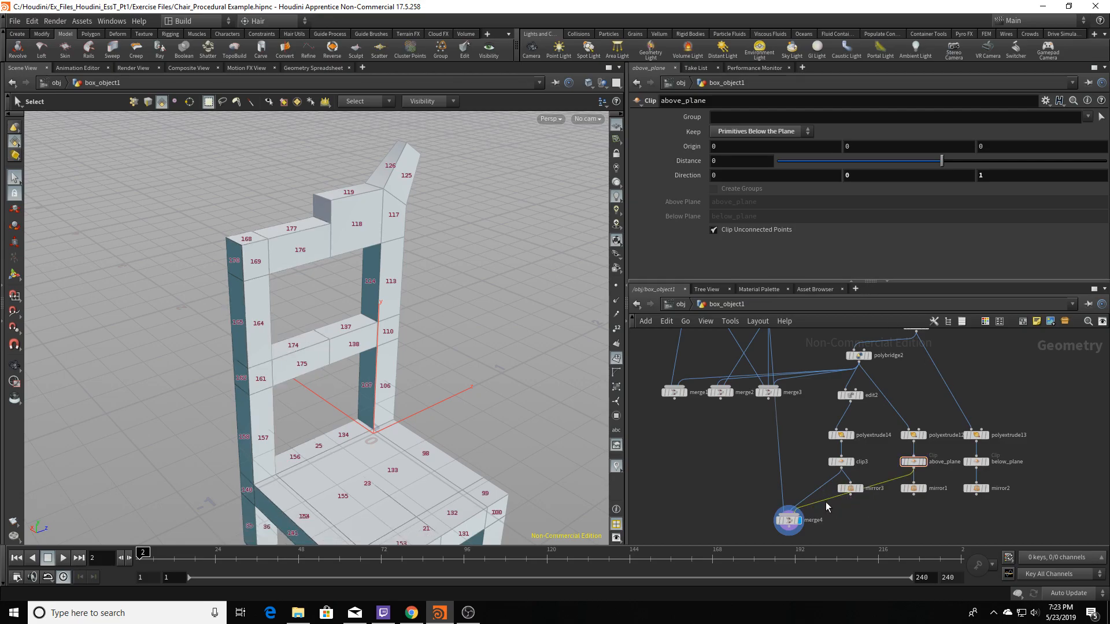
key("Delete")
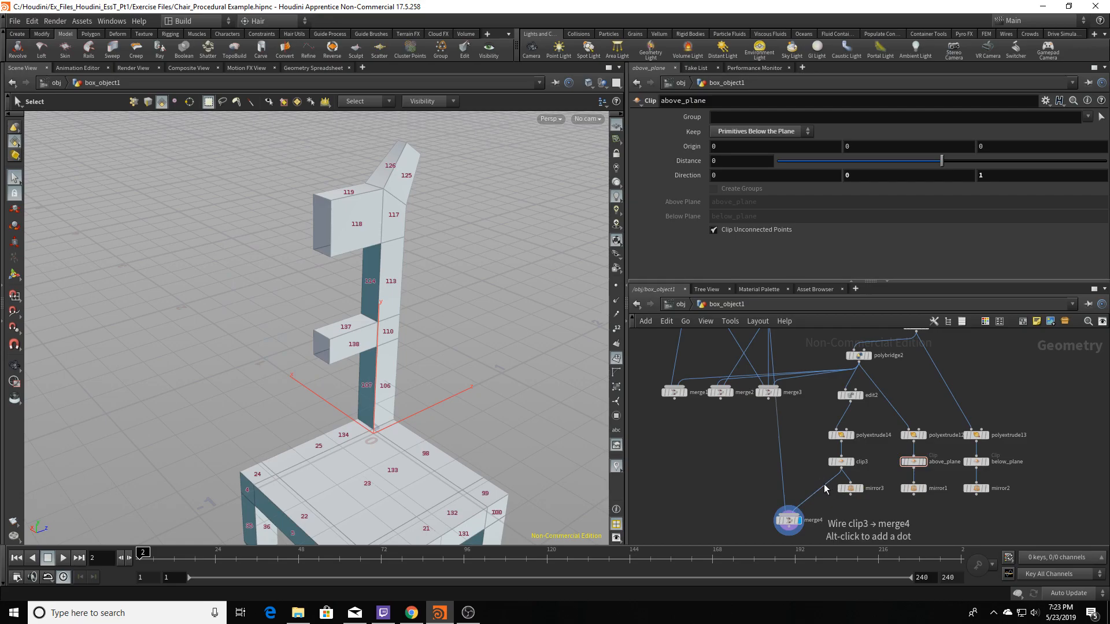
left_click(851, 498)
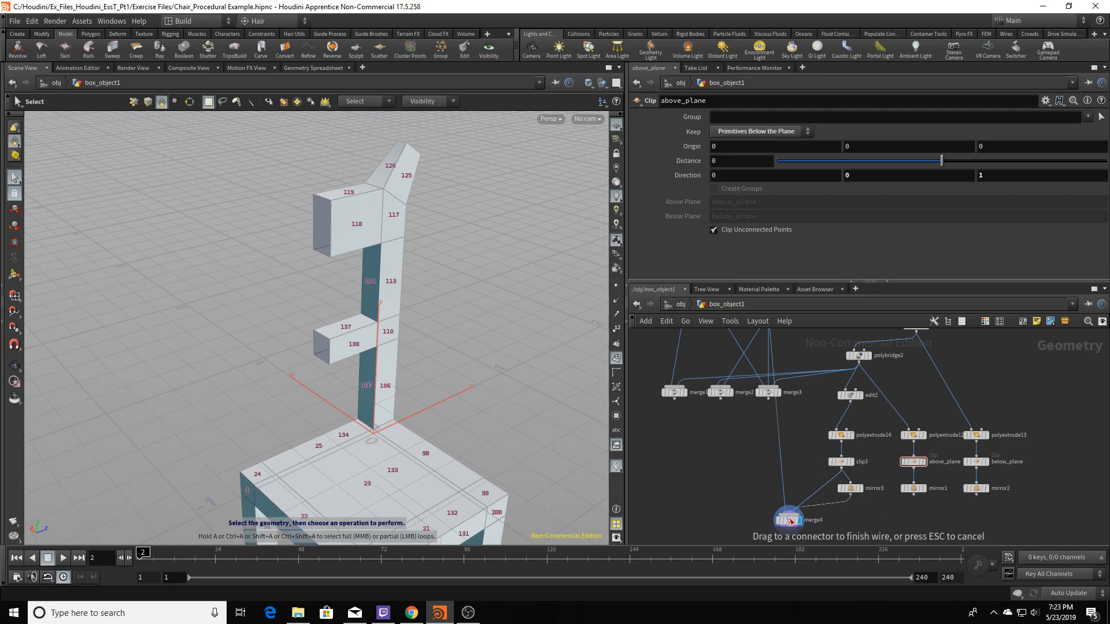
left_click(788, 510)
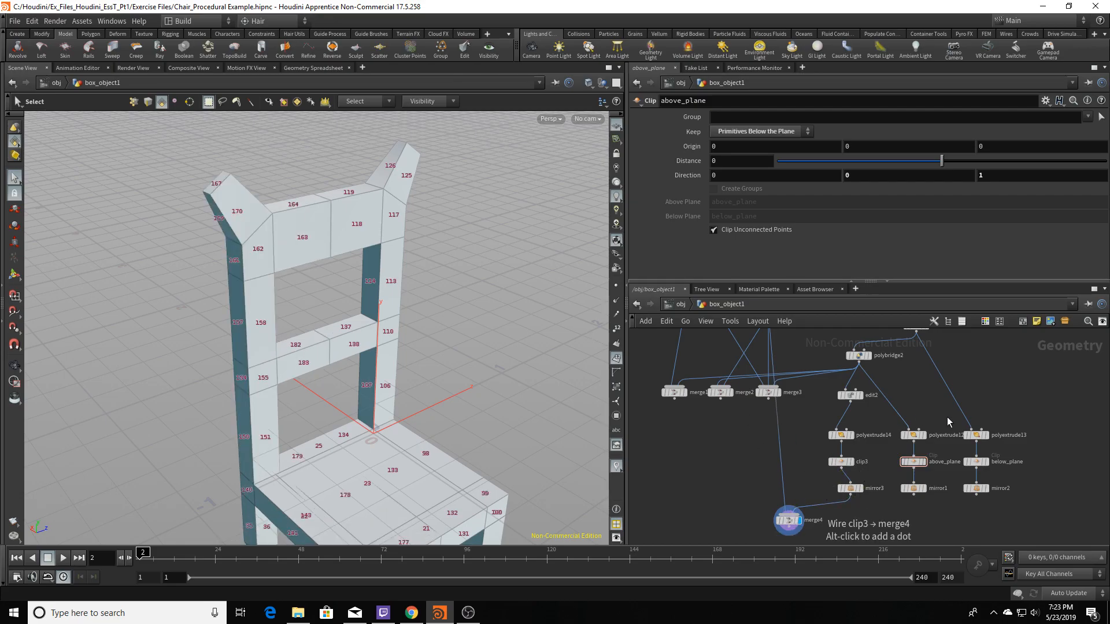
left_click_drag(849, 492, 840, 492)
key("Escape")
Examine the merged chair from the front, the side and above.
left_click_drag(236, 189, 401, 283)
key("s")
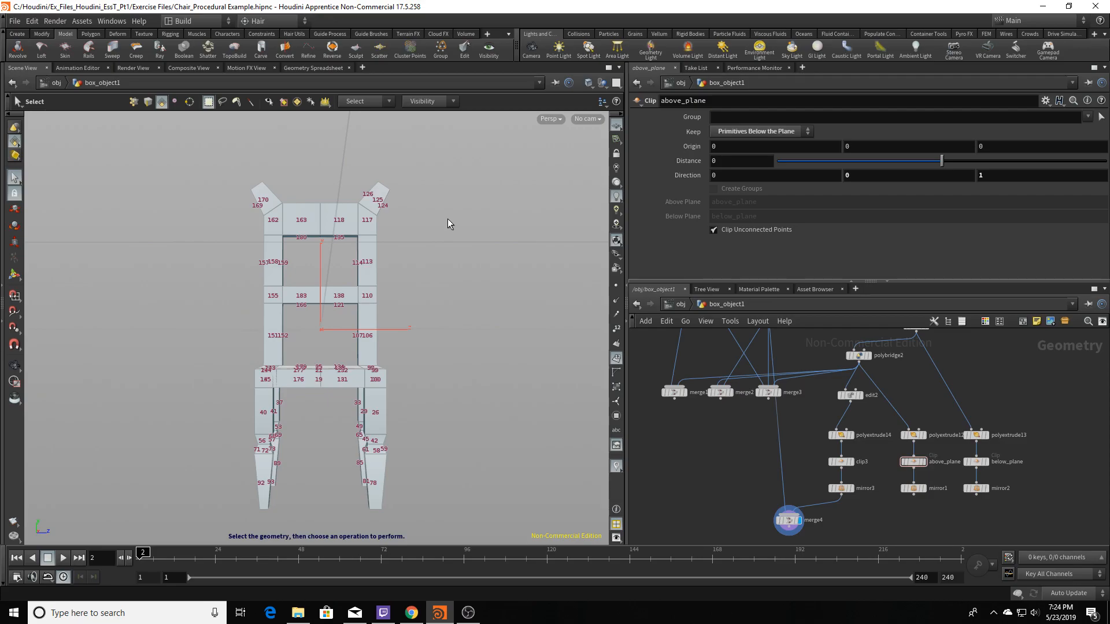
left_click_drag(391, 170, 485, 297, "alt")
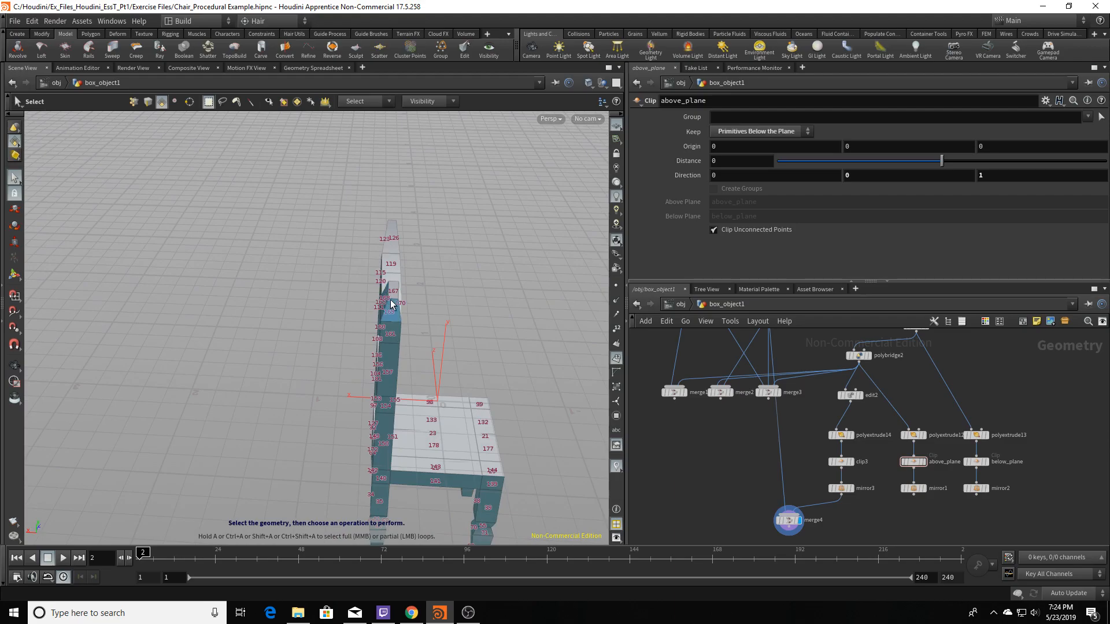
Select the end face of one backrest horn and inspect it close up.
left_click(391, 288)
left_click_drag(447, 248, 397, 266, "alt")
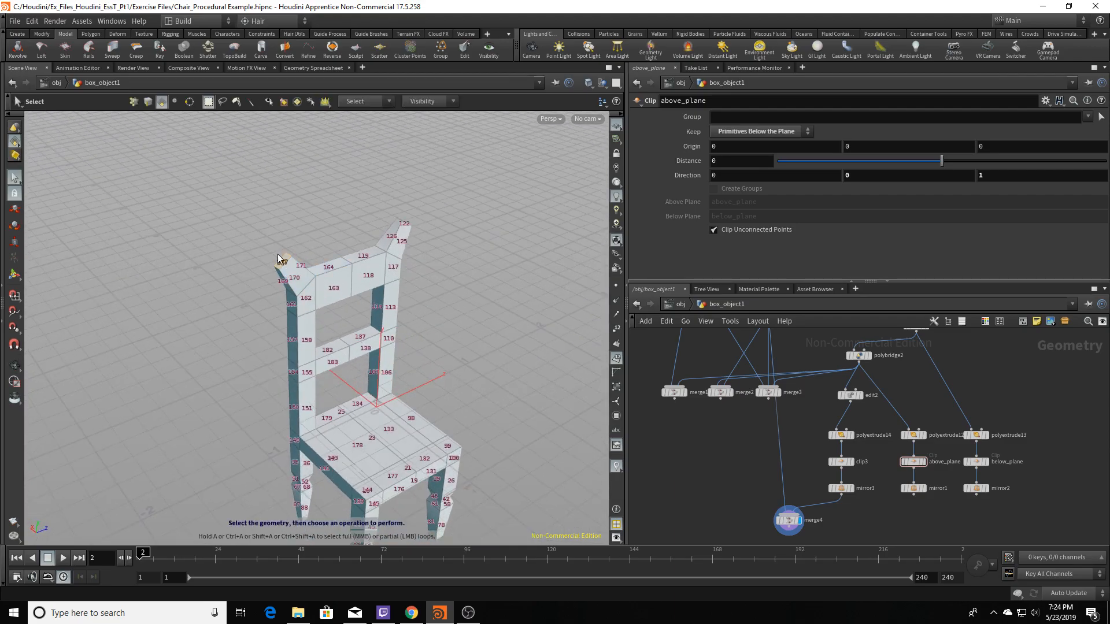
left_click_drag(269, 208, 354, 248, "alt")
scroll(386, 269, "up", 5)
left_click_drag(418, 337, 340, 290, "alt")
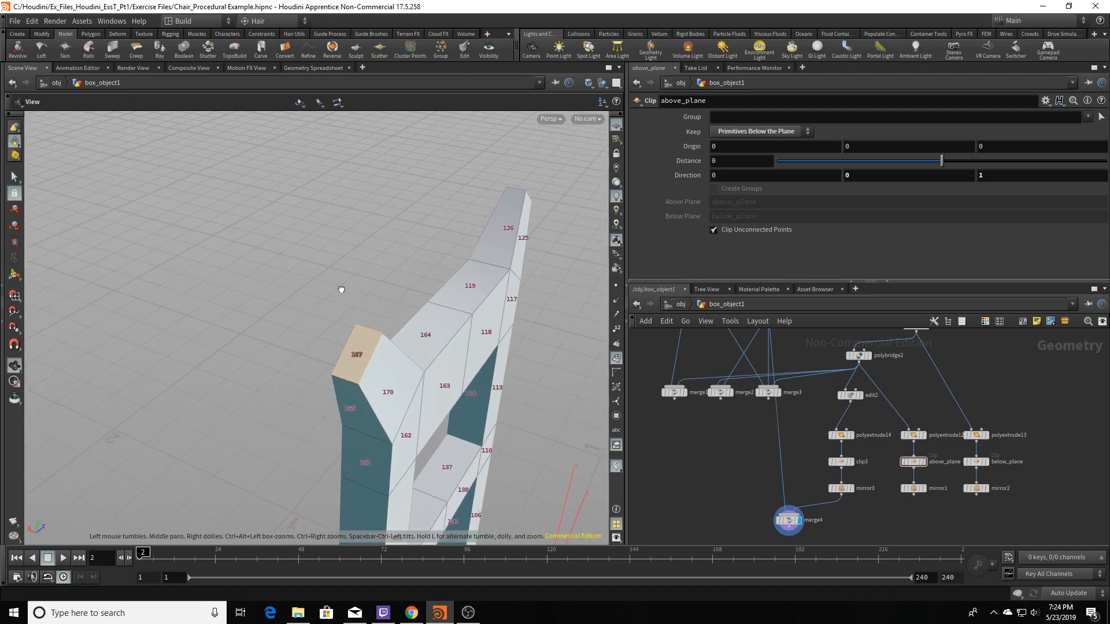
Select the end face of the backrest horn, followed by the adjacent upper face of the top rail.
left_click(353, 370)
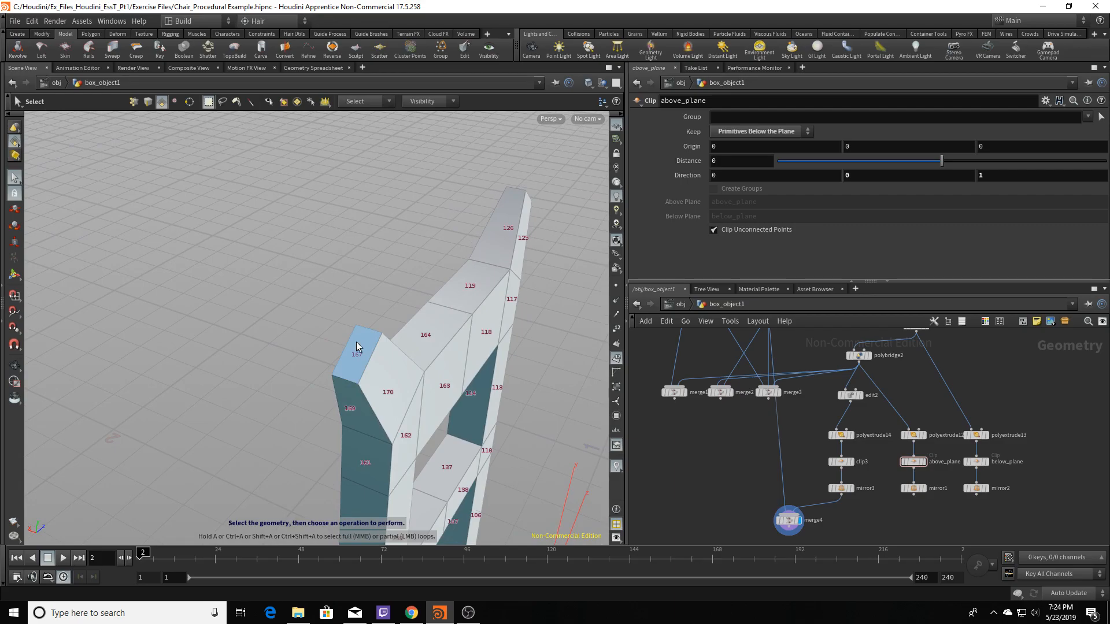
left_click(434, 332)
left_click(354, 356)
left_click(424, 357)
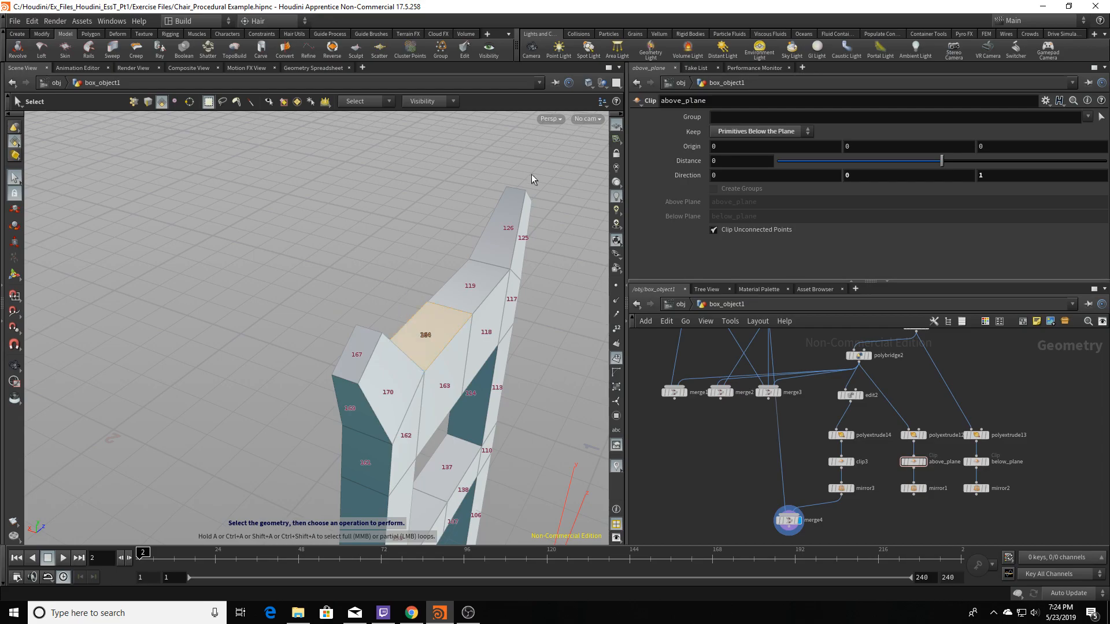
Examine the top rail and horn up close from the front, followed by the whole chair from the front.
left_click(439, 238)
left_click(418, 313)
left_click_drag(418, 313, 428, 248)
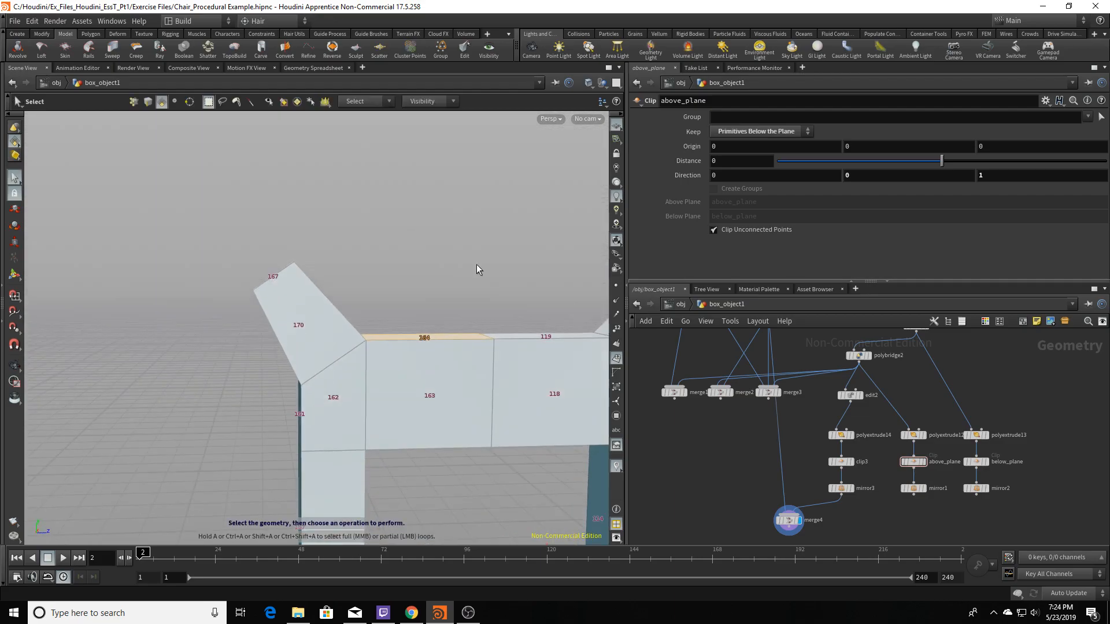
left_click_drag(519, 270, 428, 218)
right_click_drag(427, 217, 420, 275)
mouse_move(464, 293)
left_mouse_down()
mouse_move(425, 282)
mouse_move(453, 295)
left_mouse_up()
middle_click_drag(453, 295, 415, 263)
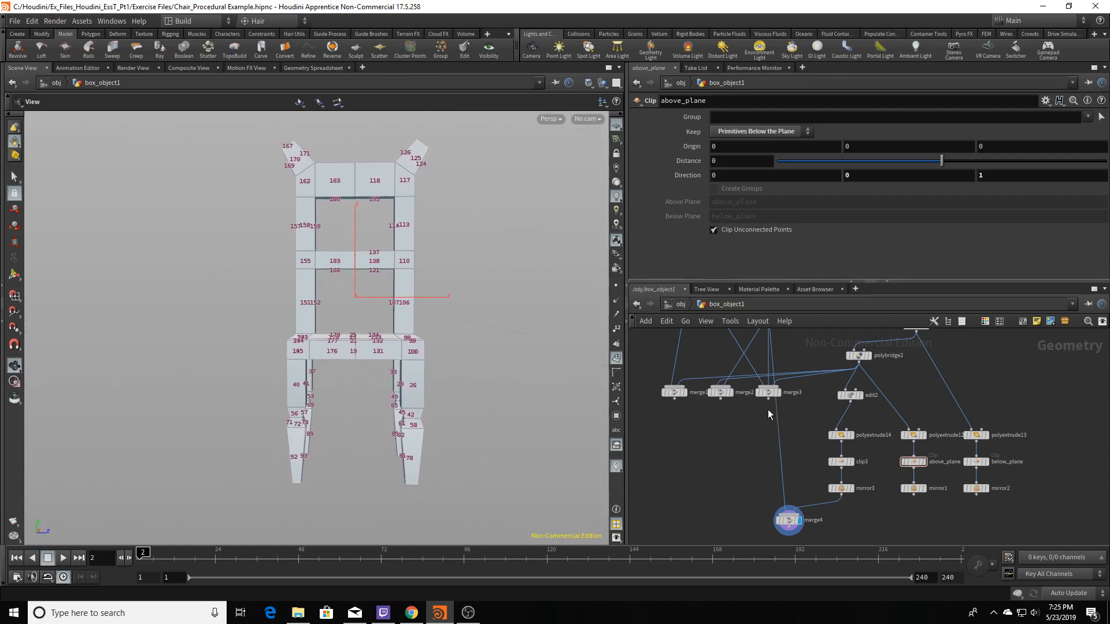
Examine the complete merged chair from a raised three-quarter angle.
key("s")
mouse_move(769, 476)
middle_mouse_down()
mouse_move(804, 464)
mouse_move(768, 500)
mouse_move(761, 445)
mouse_move(777, 473)
middle_mouse_up()
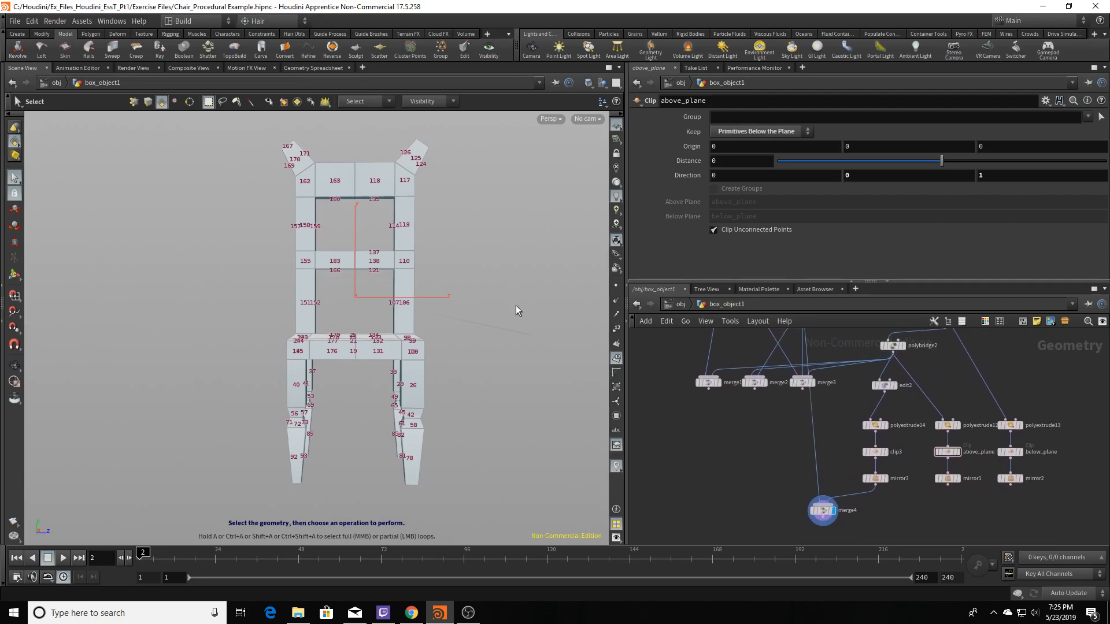
key("Escape")
left_click_drag(512, 293, 426, 263)
key("s")
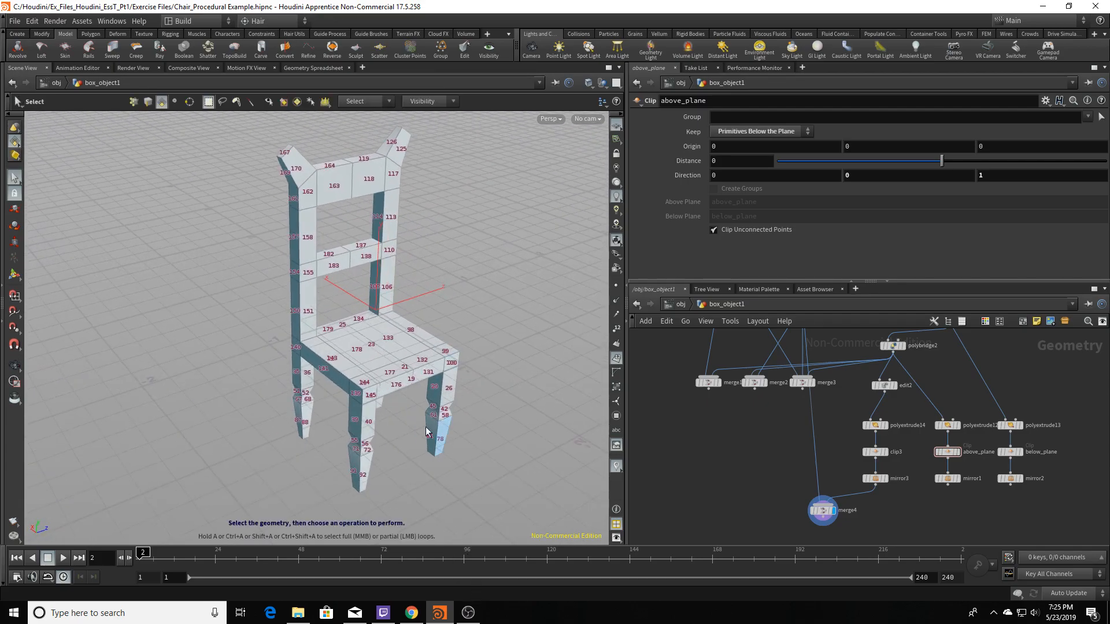
middle_click_drag(391, 257, 410, 274, "alt")
left_click(468, 612)
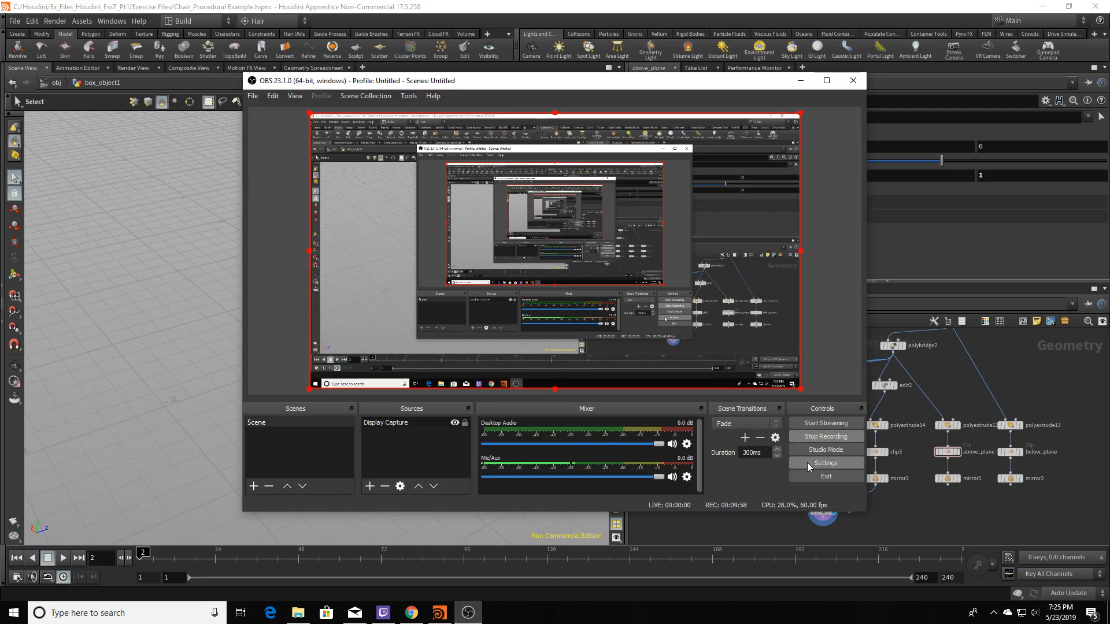